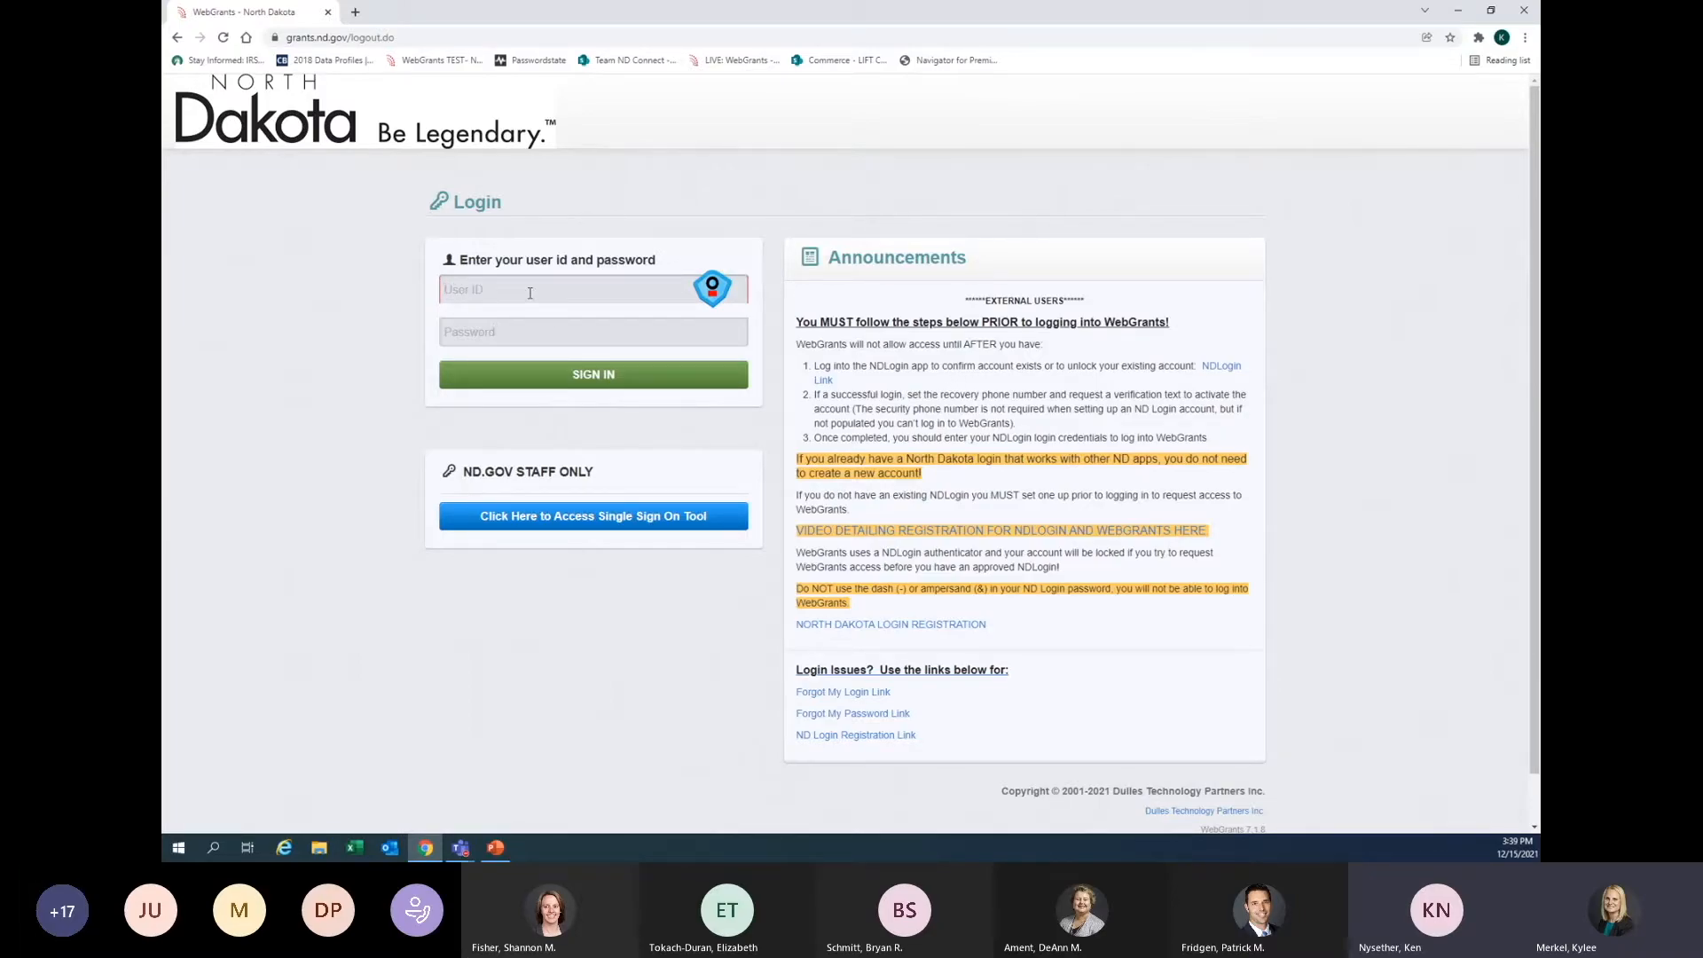
- Try to sign in to WebGrants with the tester account's user ID and password, and return to the login page
{"action": "type", "text": "ttester"}
{"action": "key", "text": "Down"}
{"action": "key", "text": "Tab"}
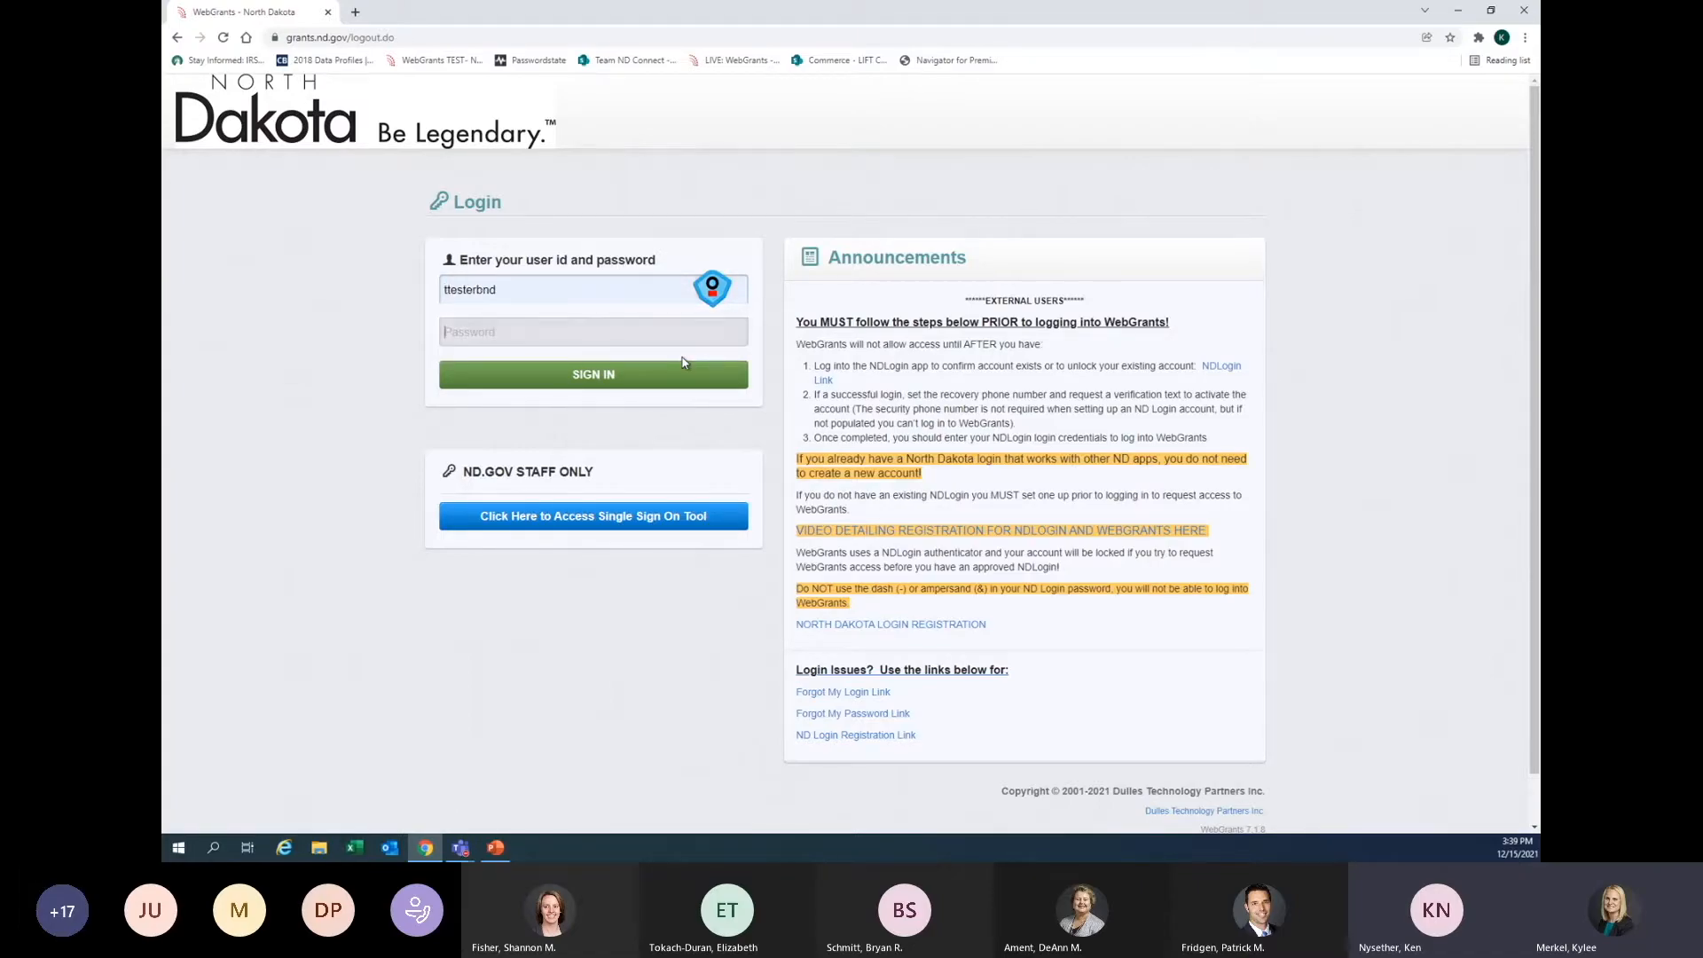
{"action": "type", "text": "***************"}
{"action": "left_click", "coordinate": [683, 363]}
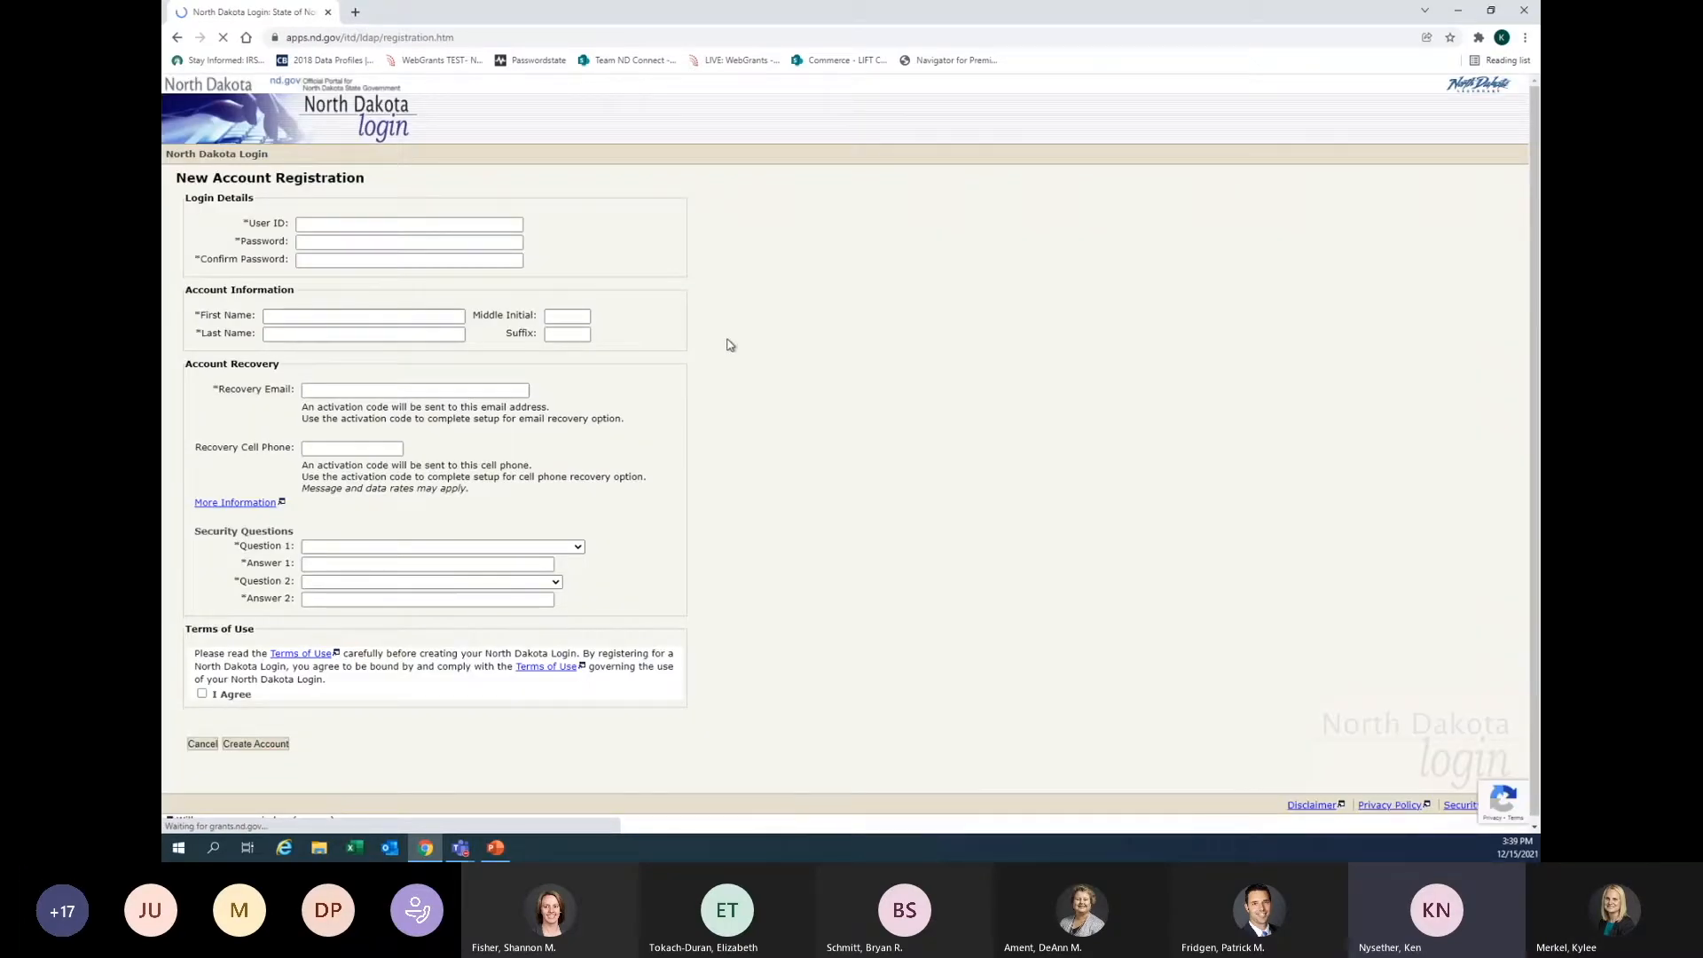
{"action": "left_click", "coordinate": [179, 39]}
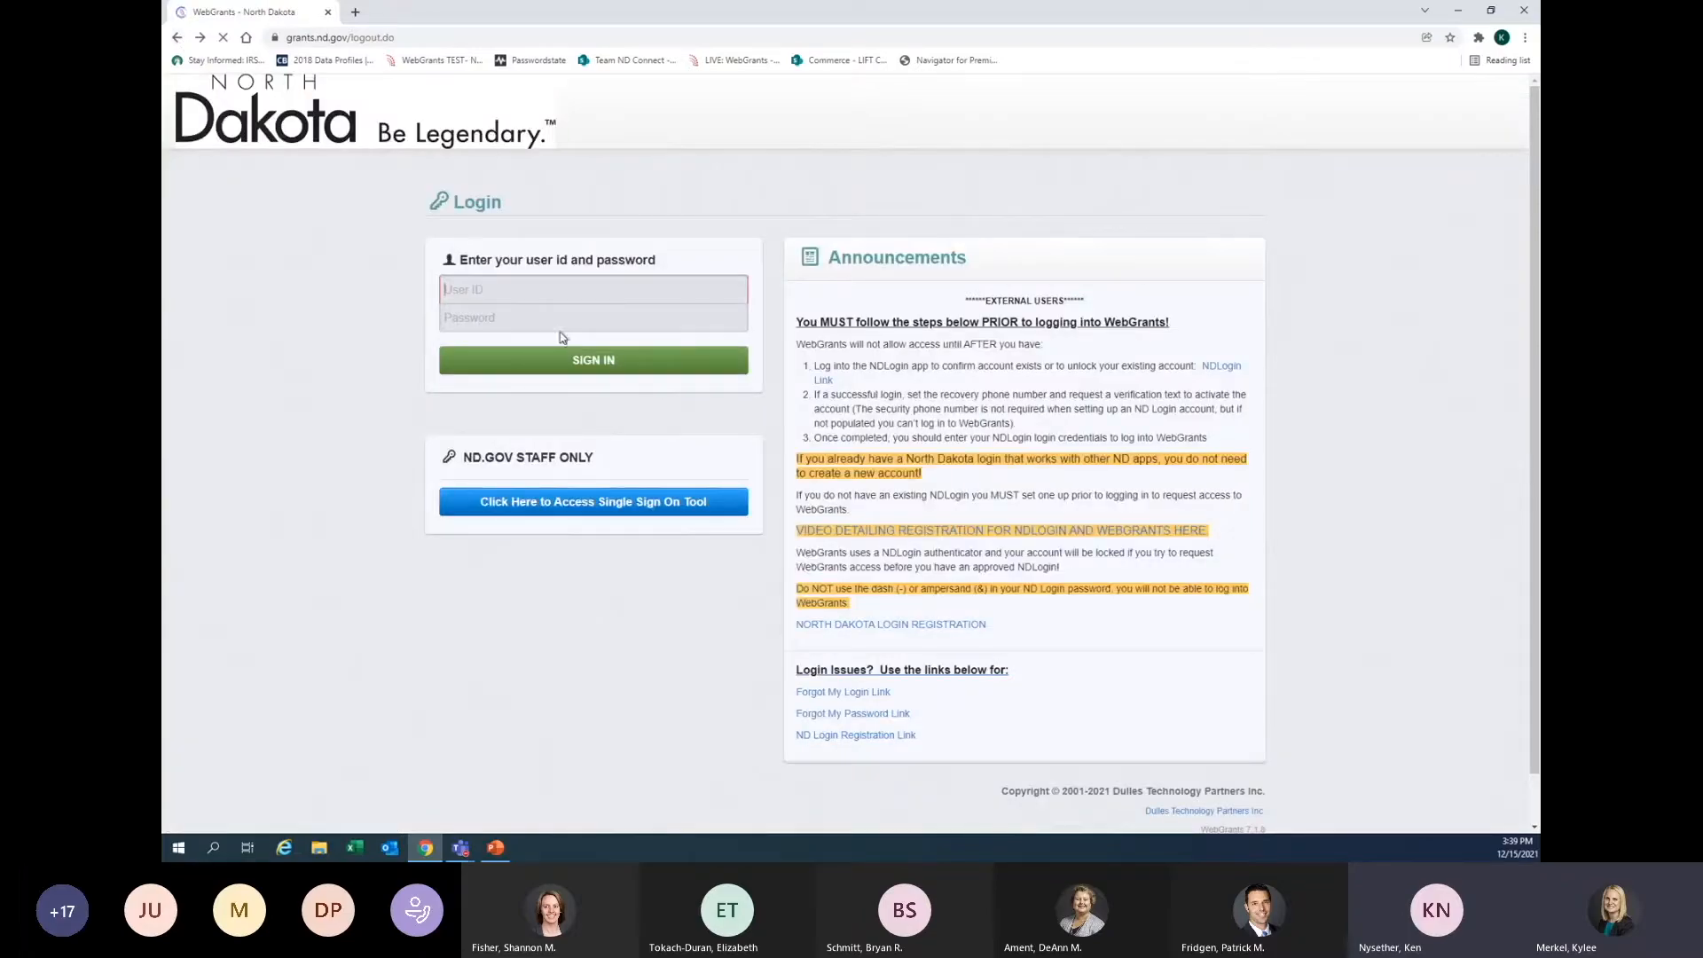
- Sign in to WebGrants with the tester account's user ID and password
{"action": "left_click", "coordinate": [499, 288]}
{"action": "type", "text": "tte"}
{"action": "key", "text": "Down"}
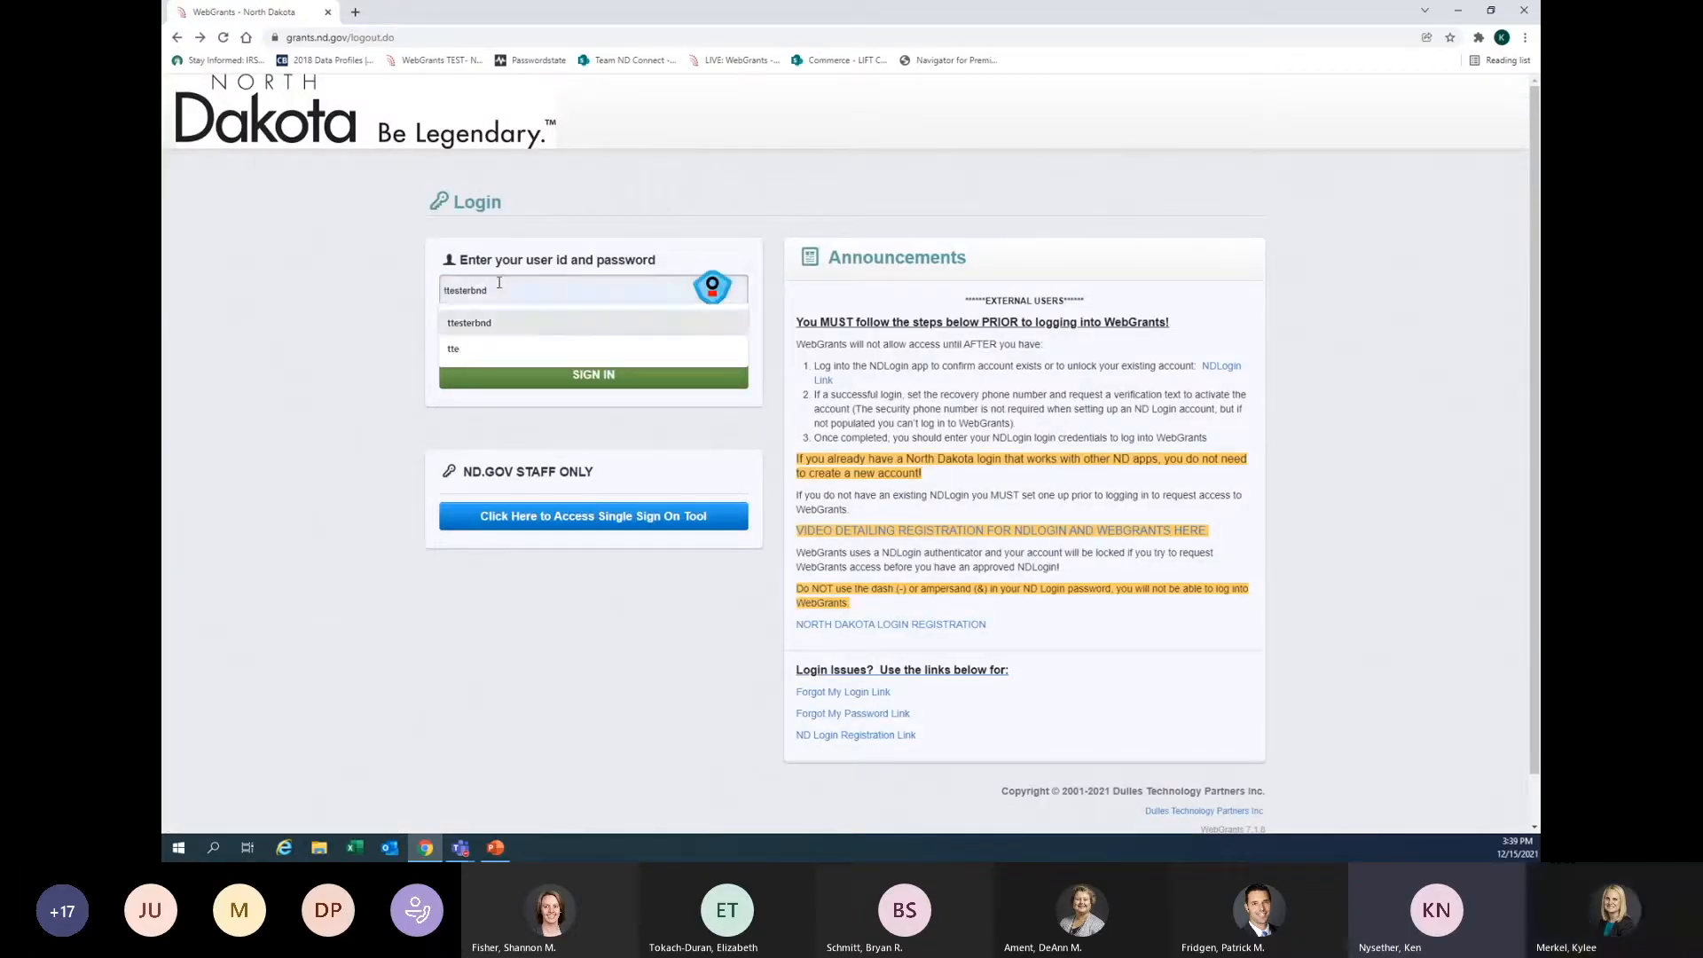
{"action": "key", "text": "Tab"}
{"action": "type", "text": "••••••••"}
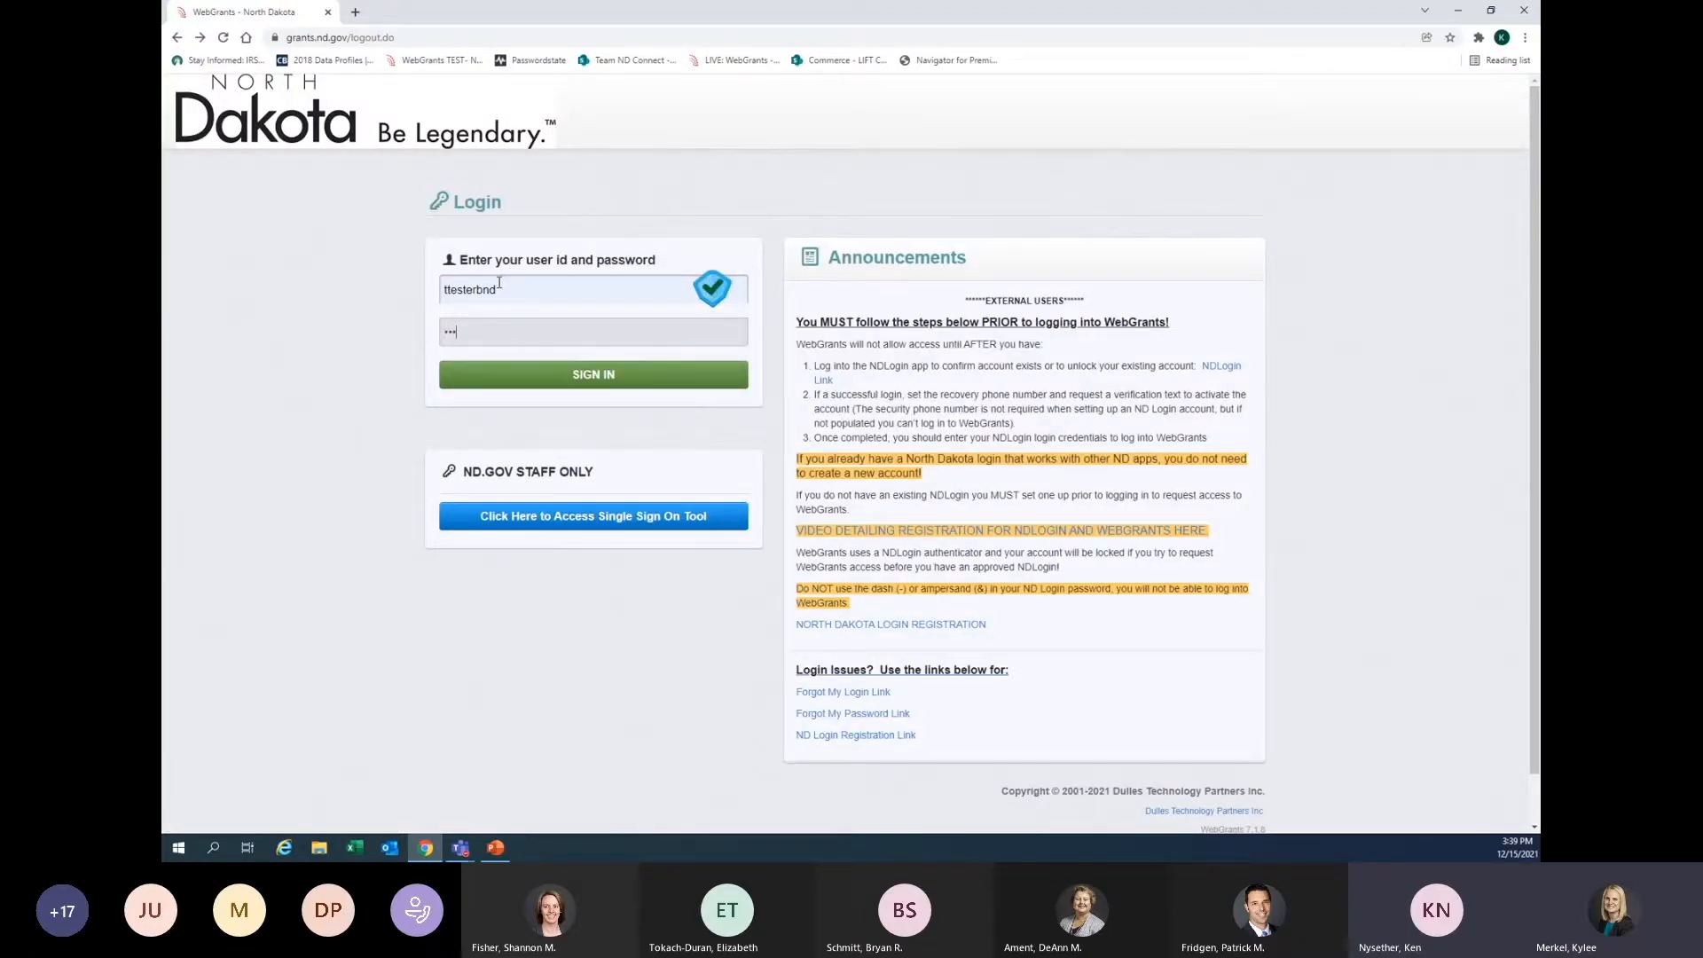
{"action": "type", "text": "••••••"}
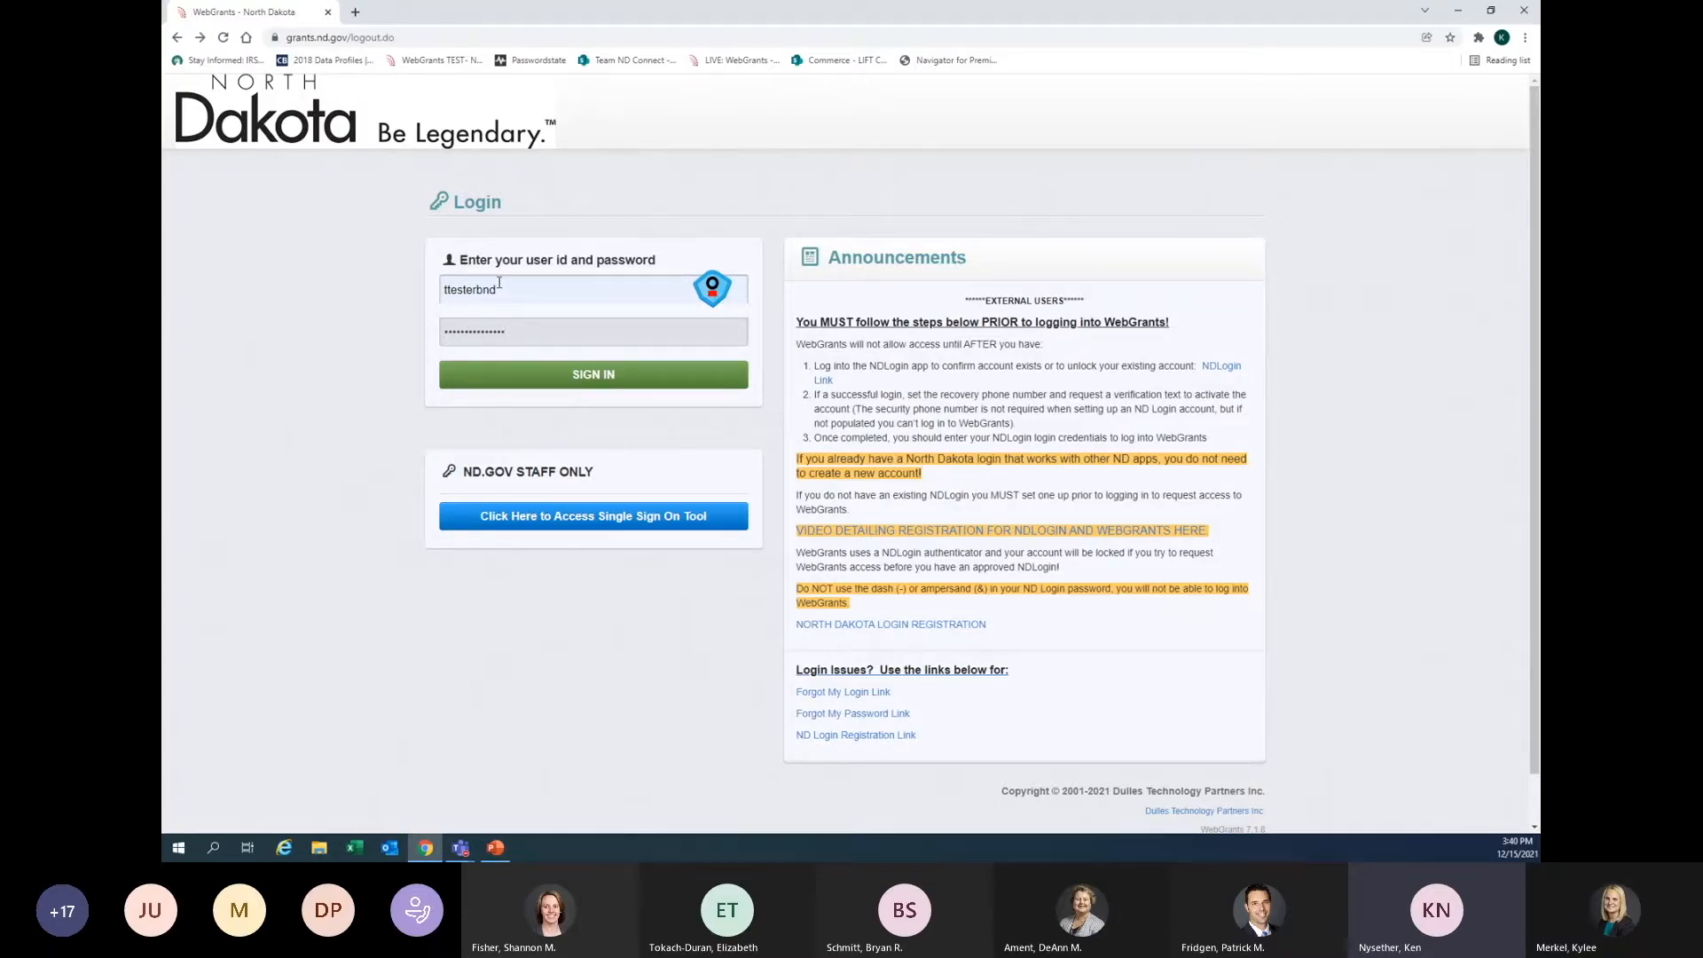
{"action": "left_click", "coordinate": [554, 380]}
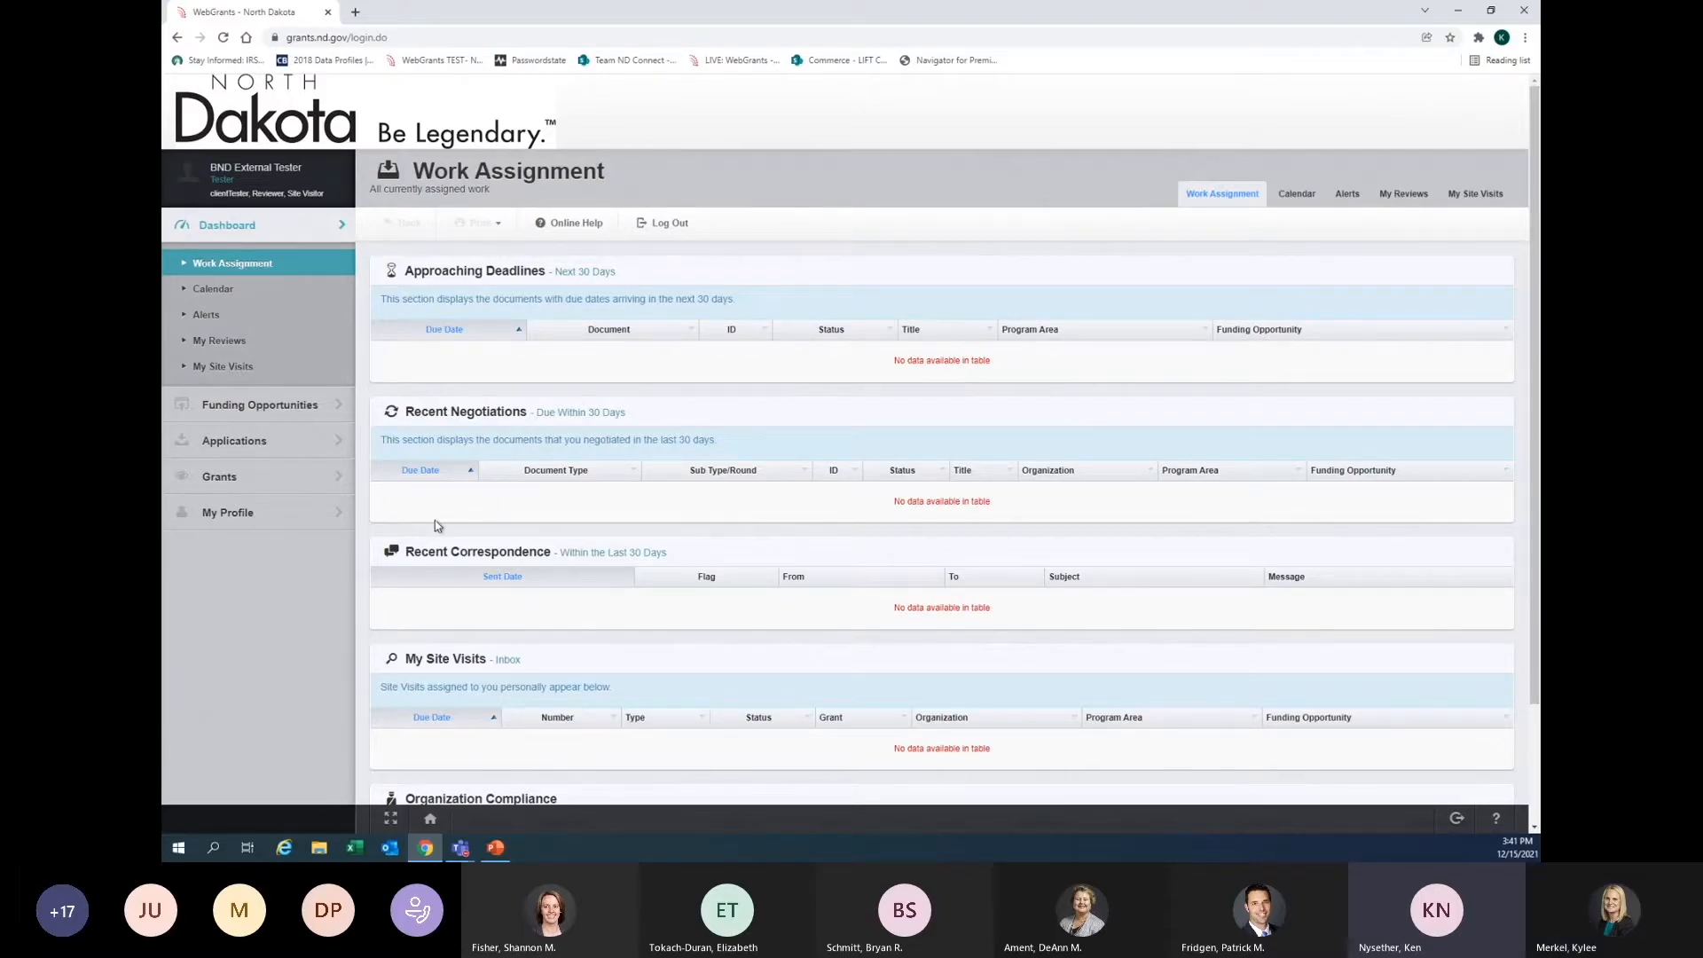
- Open the WebGrants Tutorial application under the 2022 Infrastructure Request funding opportunity for editing
{"action": "left_click", "coordinate": [277, 413]}
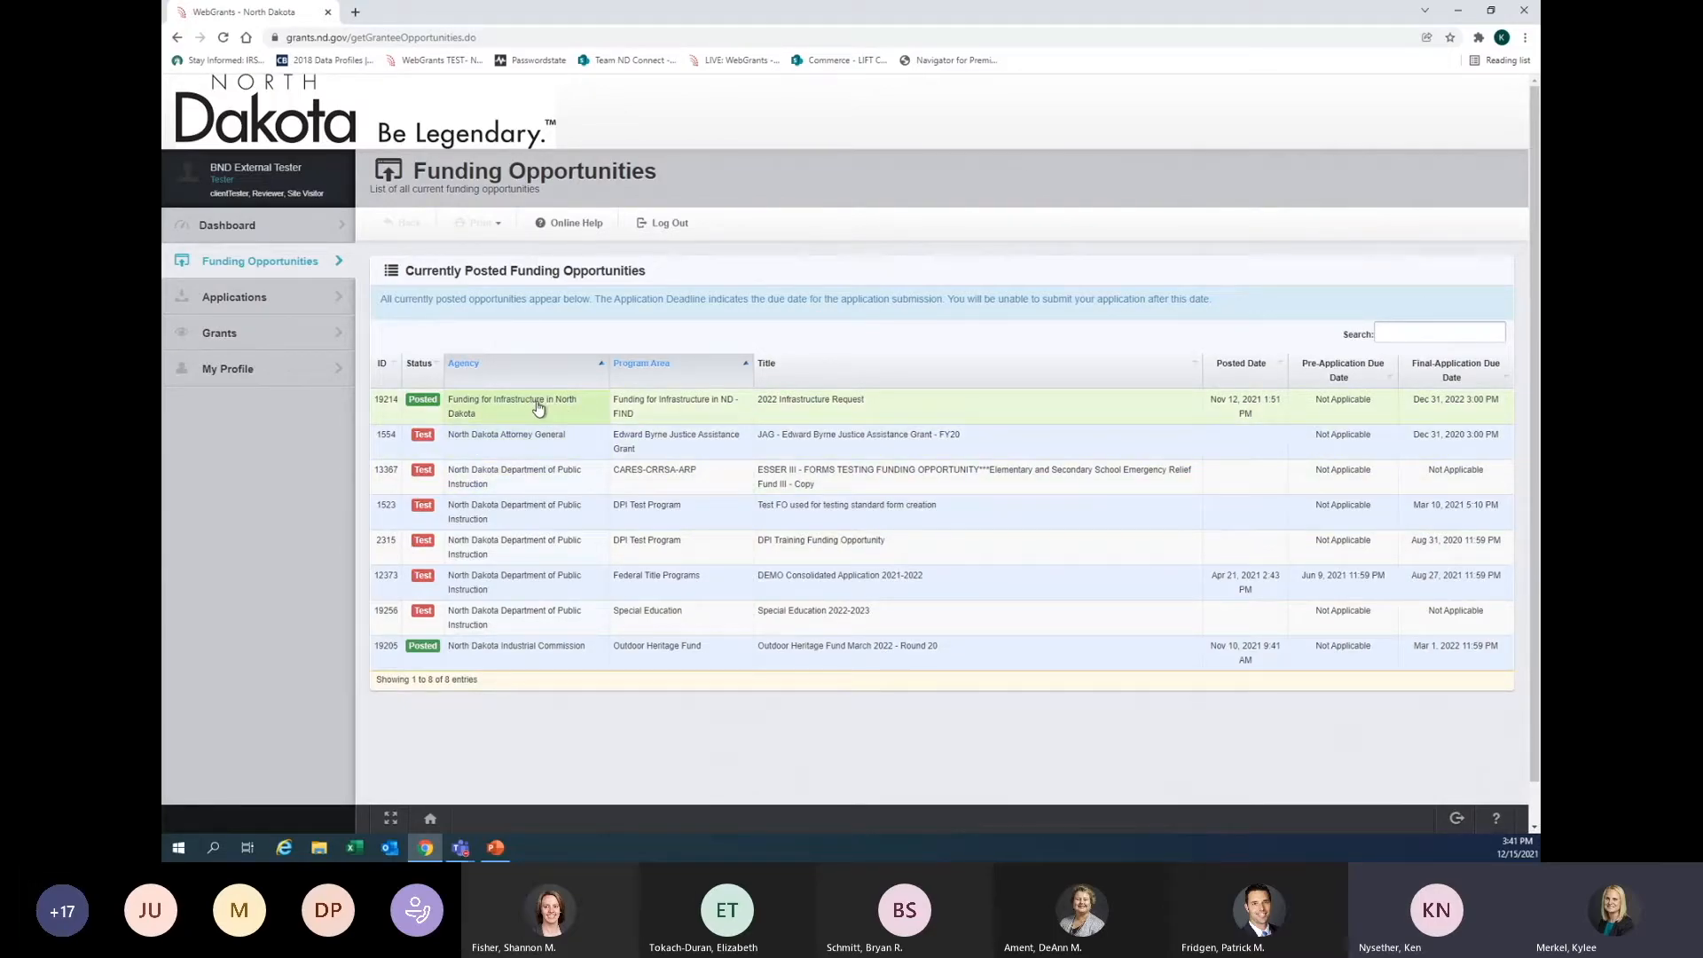
{"action": "left_click", "coordinate": [794, 410]}
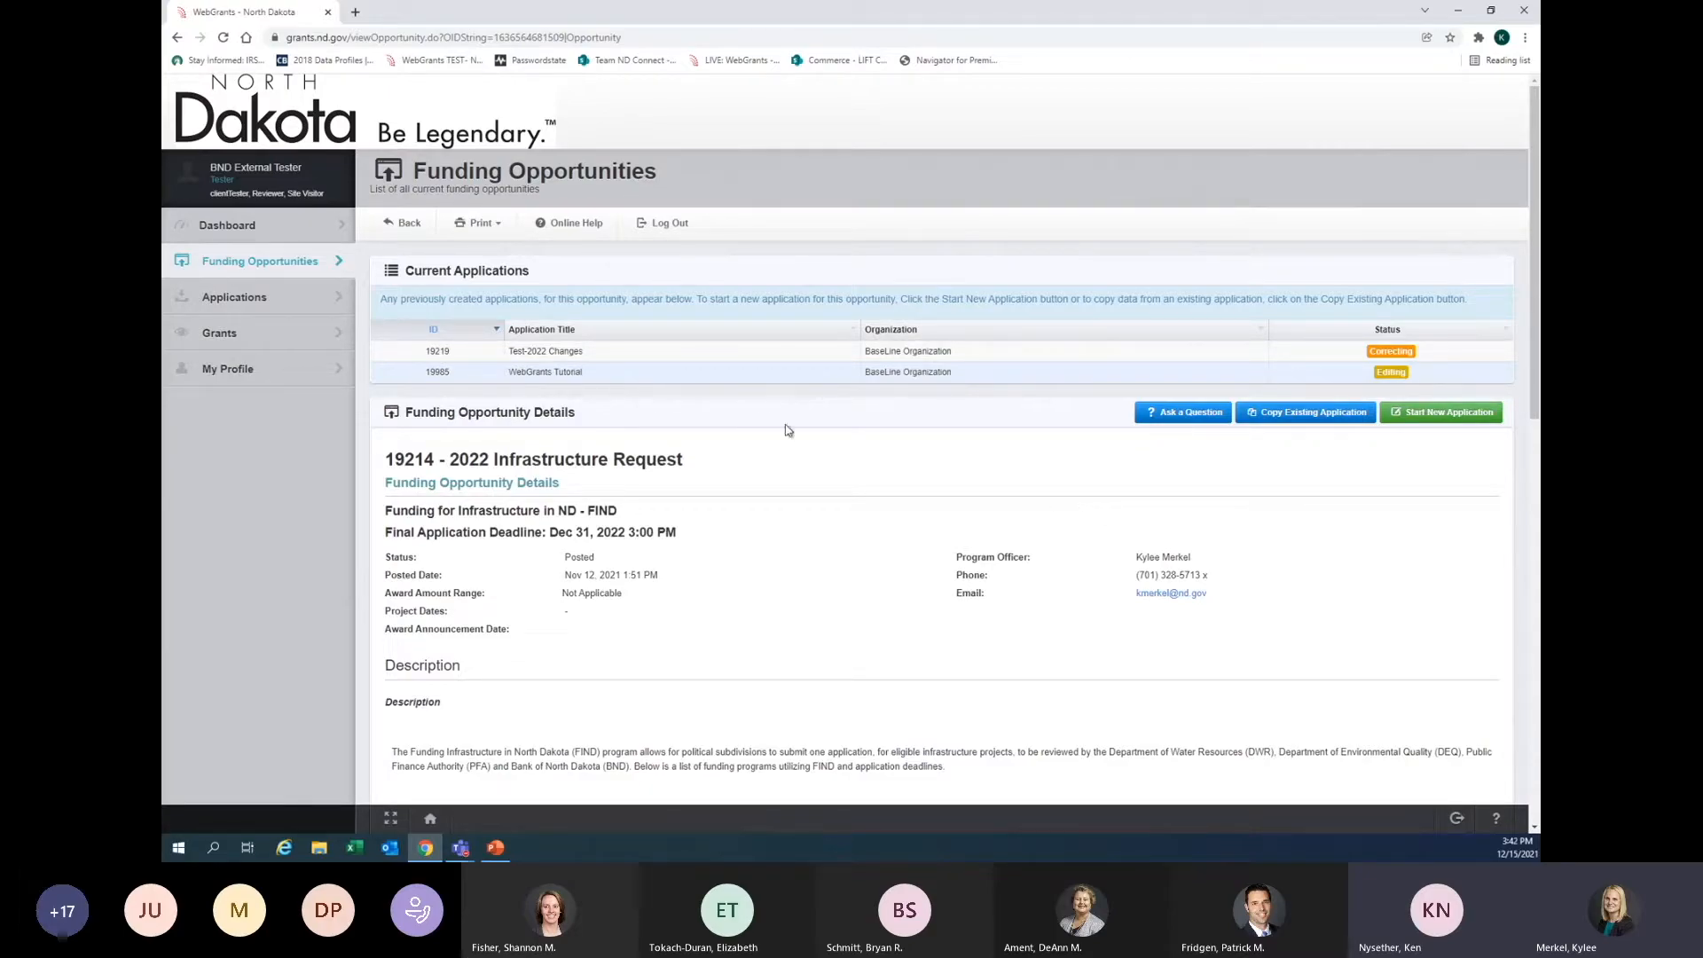
{"action": "left_click", "coordinate": [611, 374]}
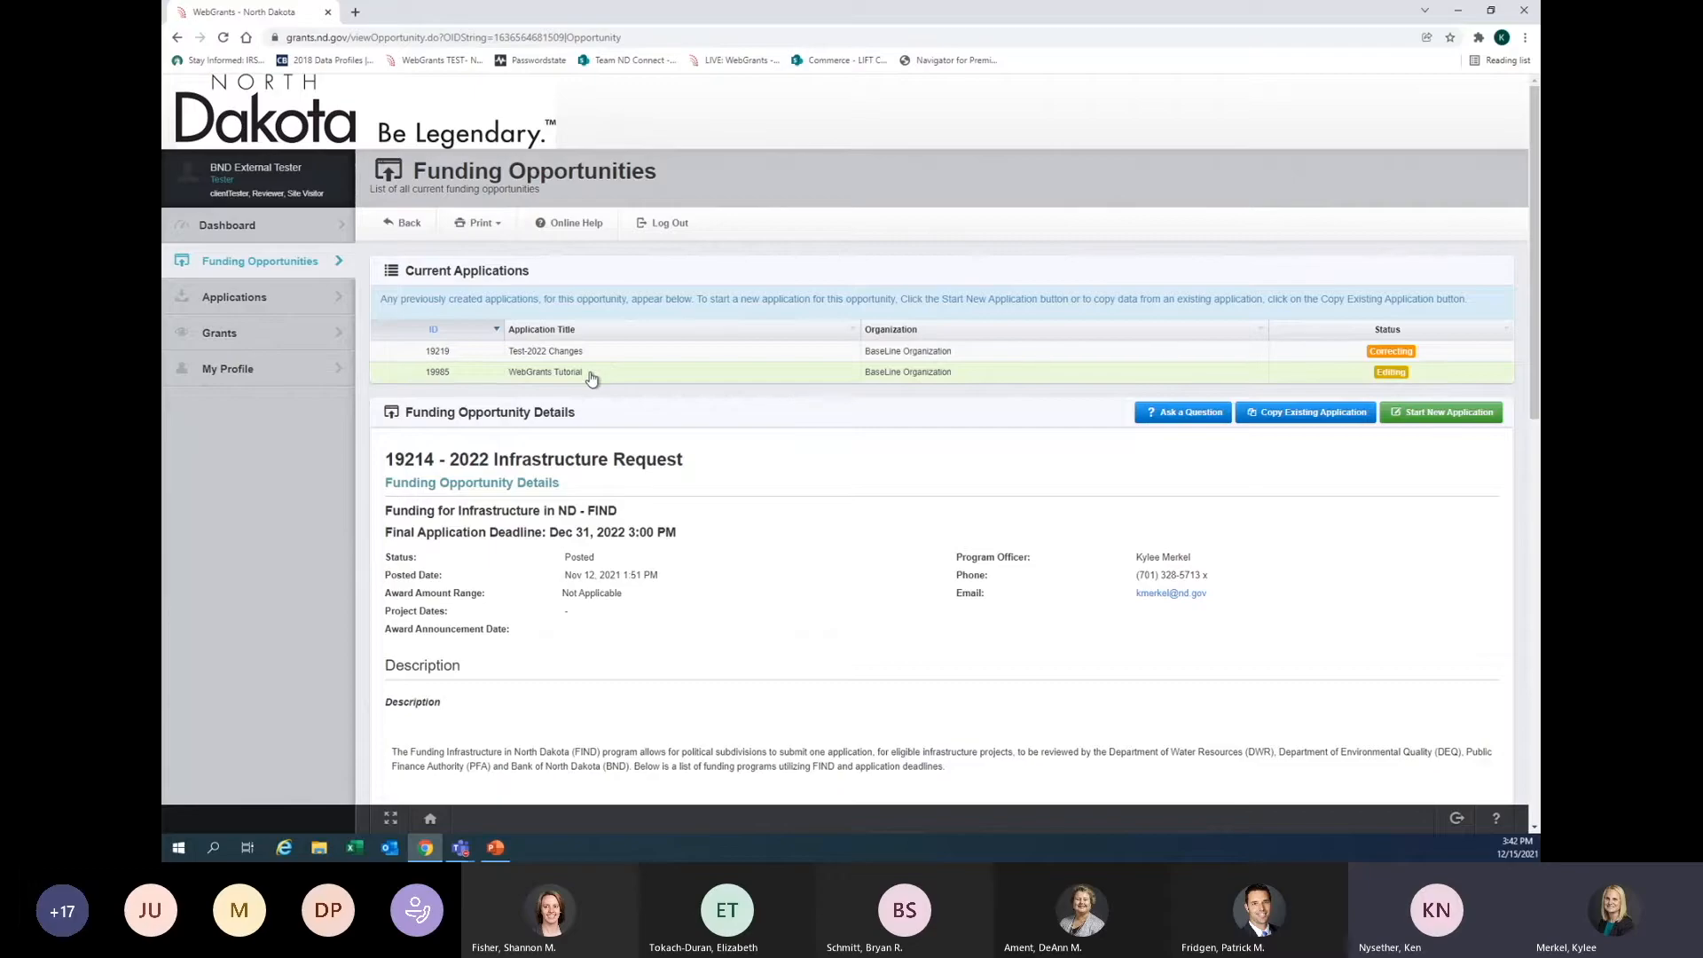
{"action": "scroll", "coordinate": [801, 395], "scroll_direction": "down", "scroll_amount": 1}
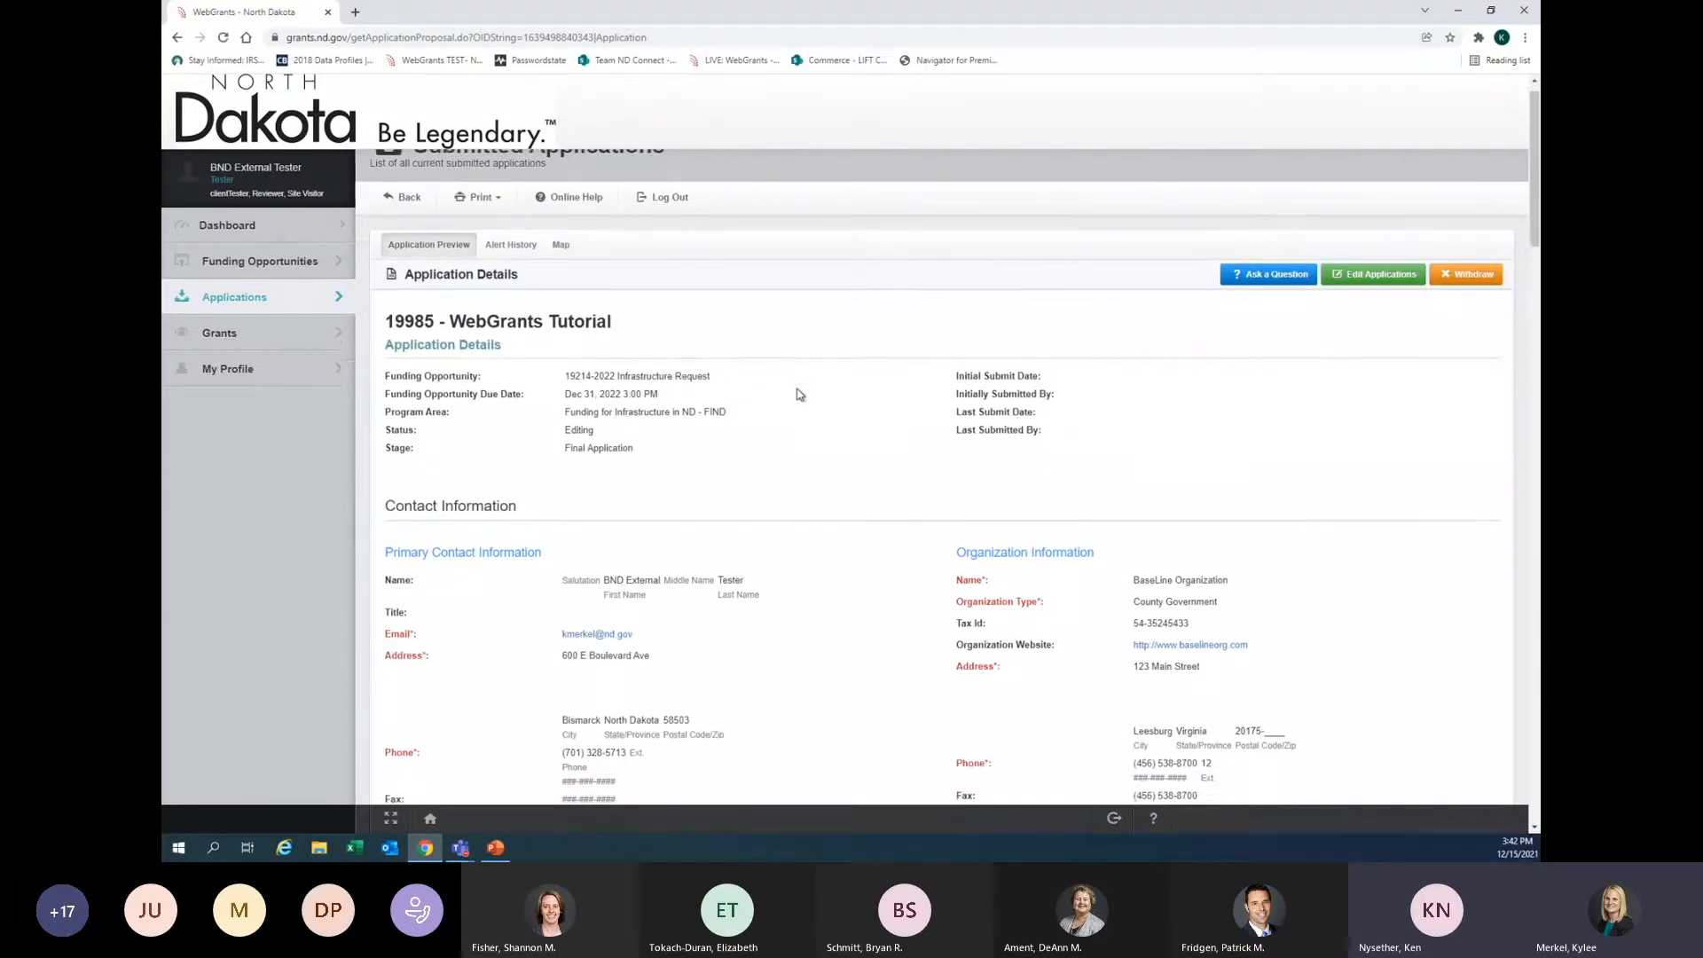
{"action": "left_click", "coordinate": [1370, 236]}
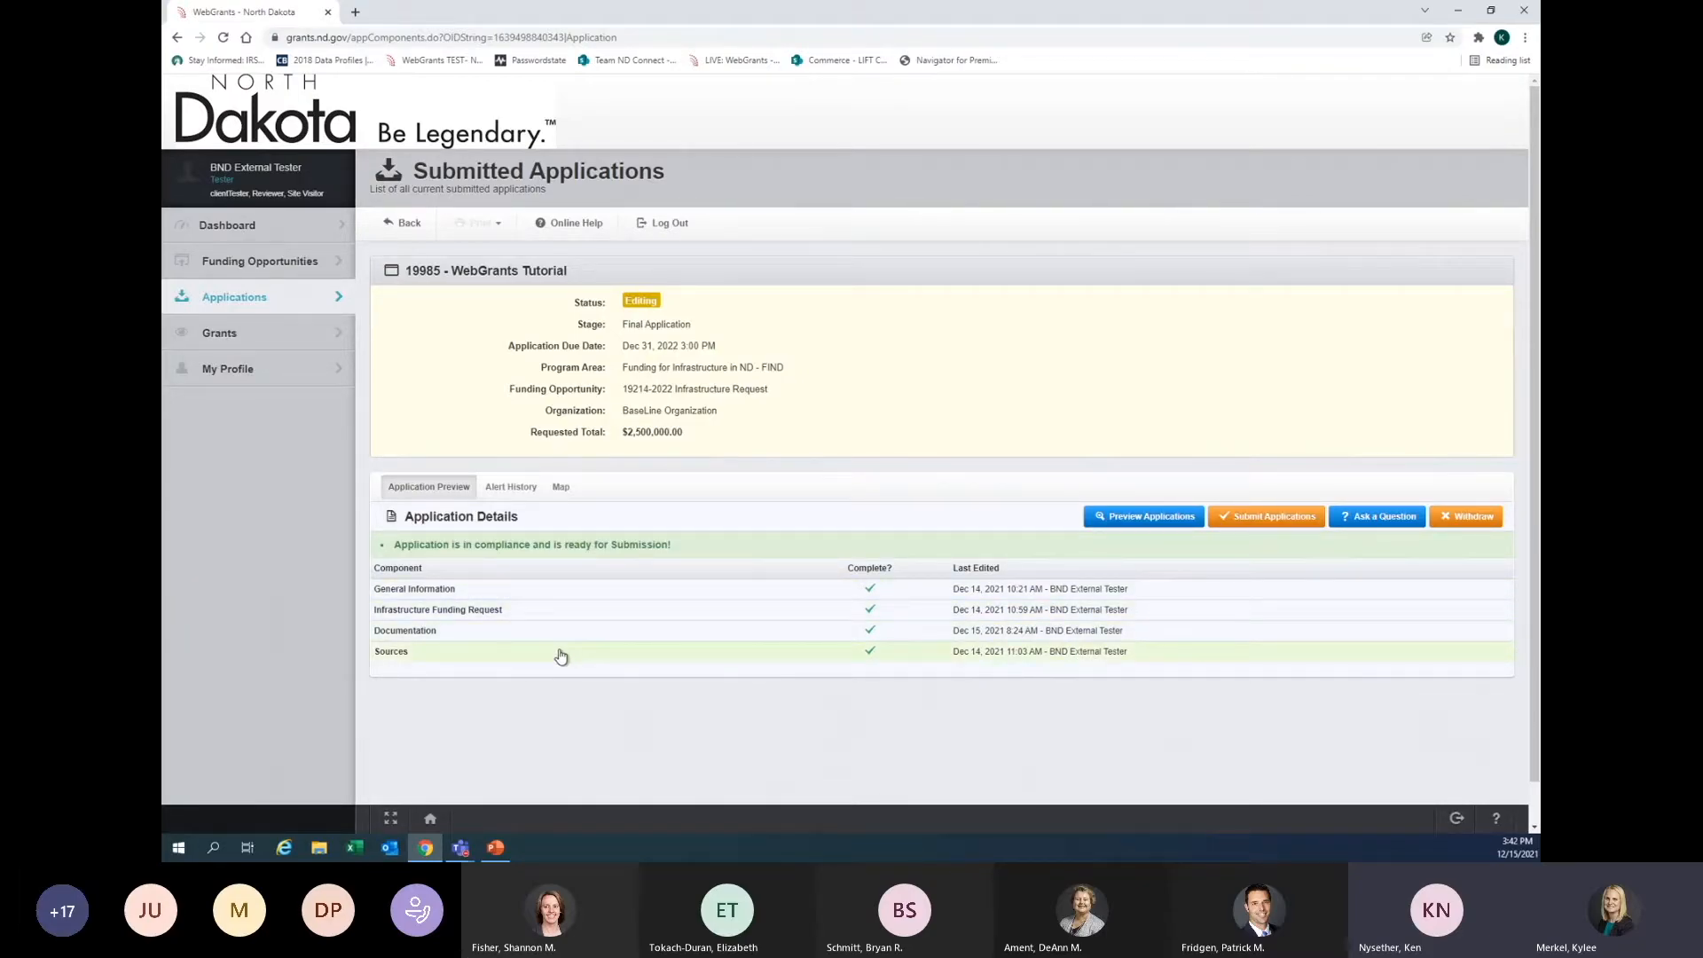
- Edit the application's General Information form, keeping the primary contact and selecting BaseLine Organization, and save the form
{"action": "left_click", "coordinate": [479, 600]}
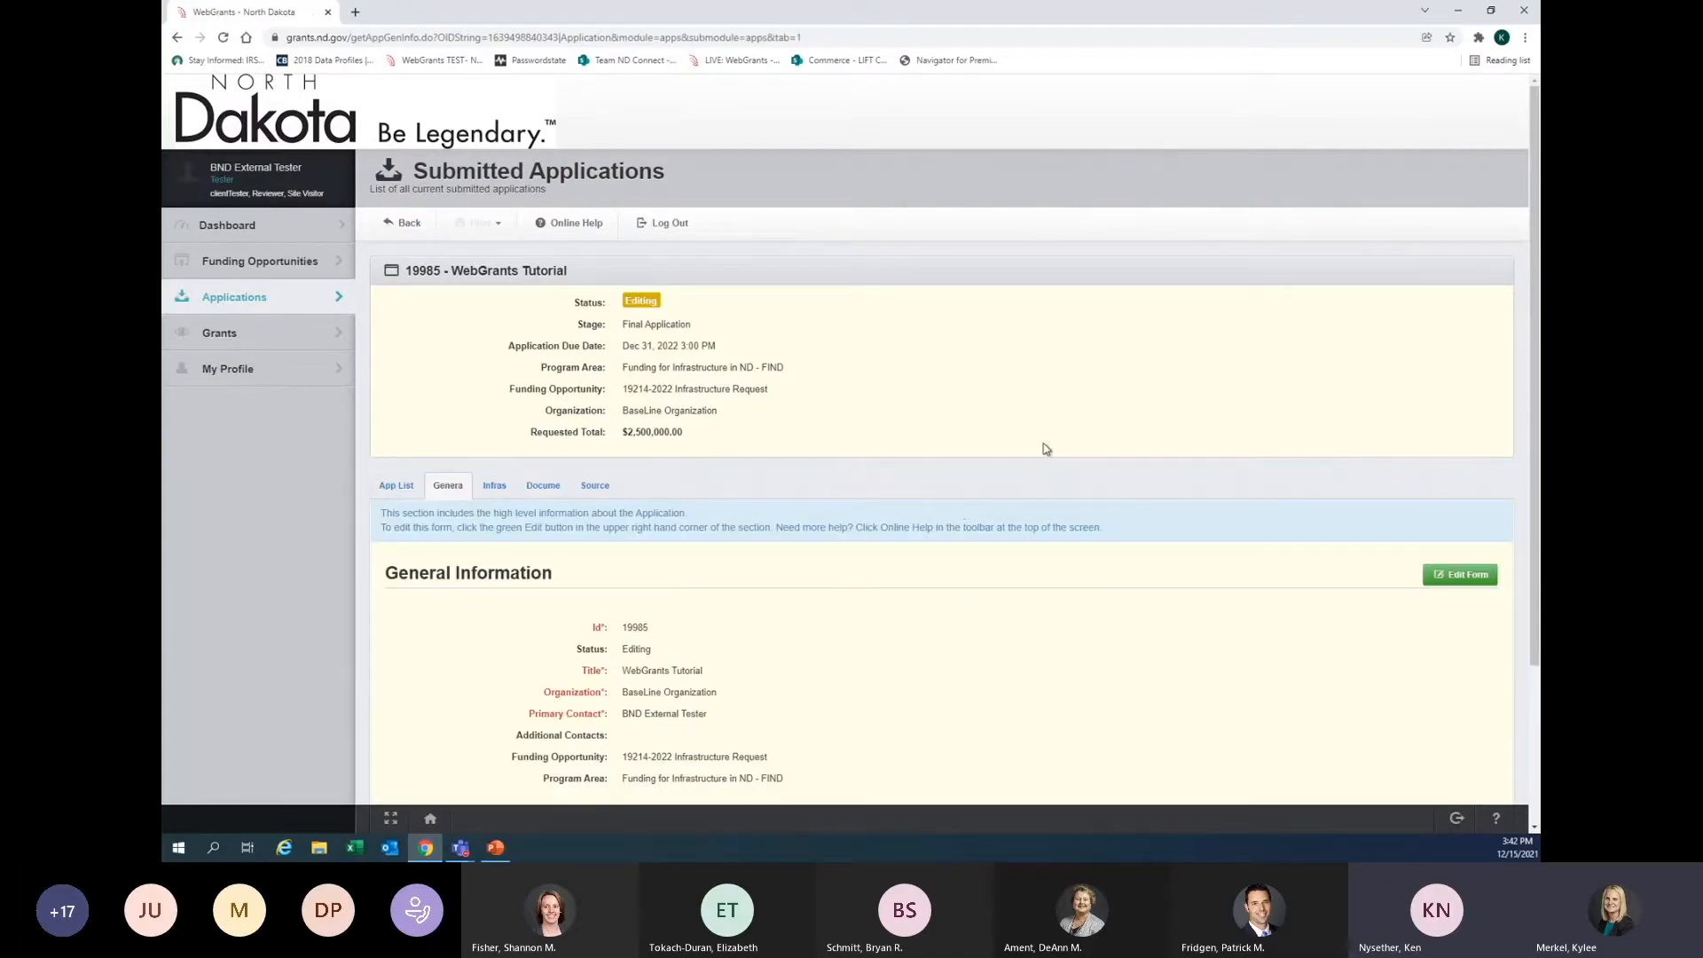
{"action": "scroll", "coordinate": [1051, 439], "scroll_direction": "down", "scroll_amount": 2}
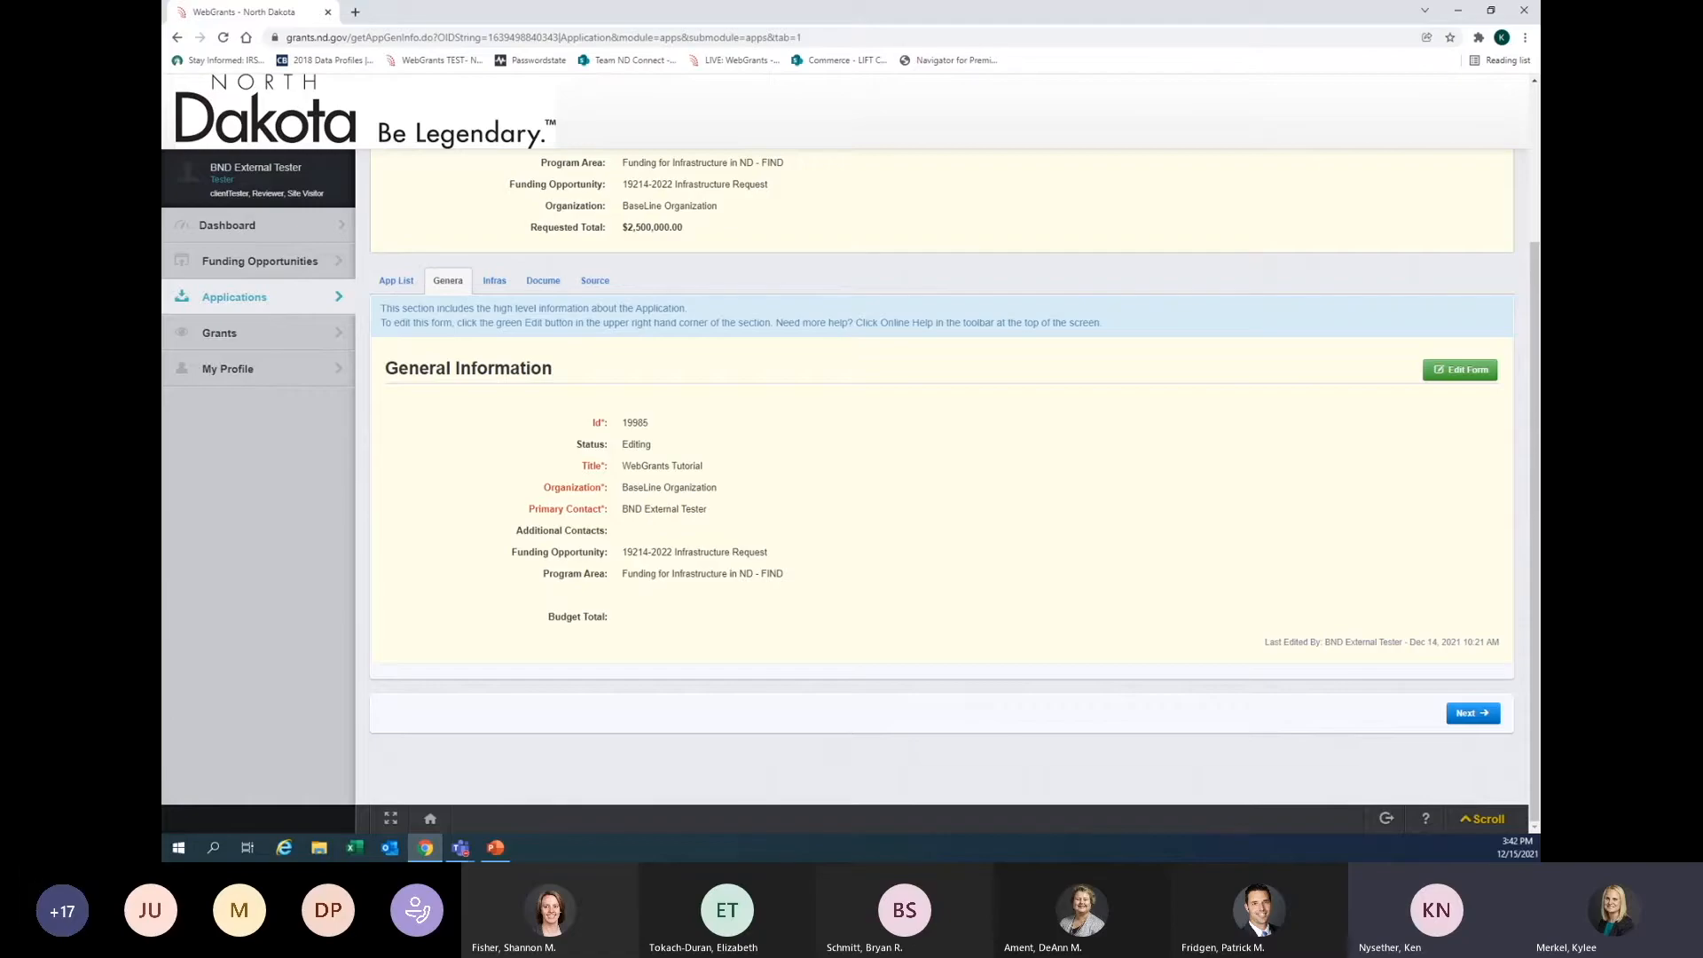
{"action": "left_click", "coordinate": [1459, 369]}
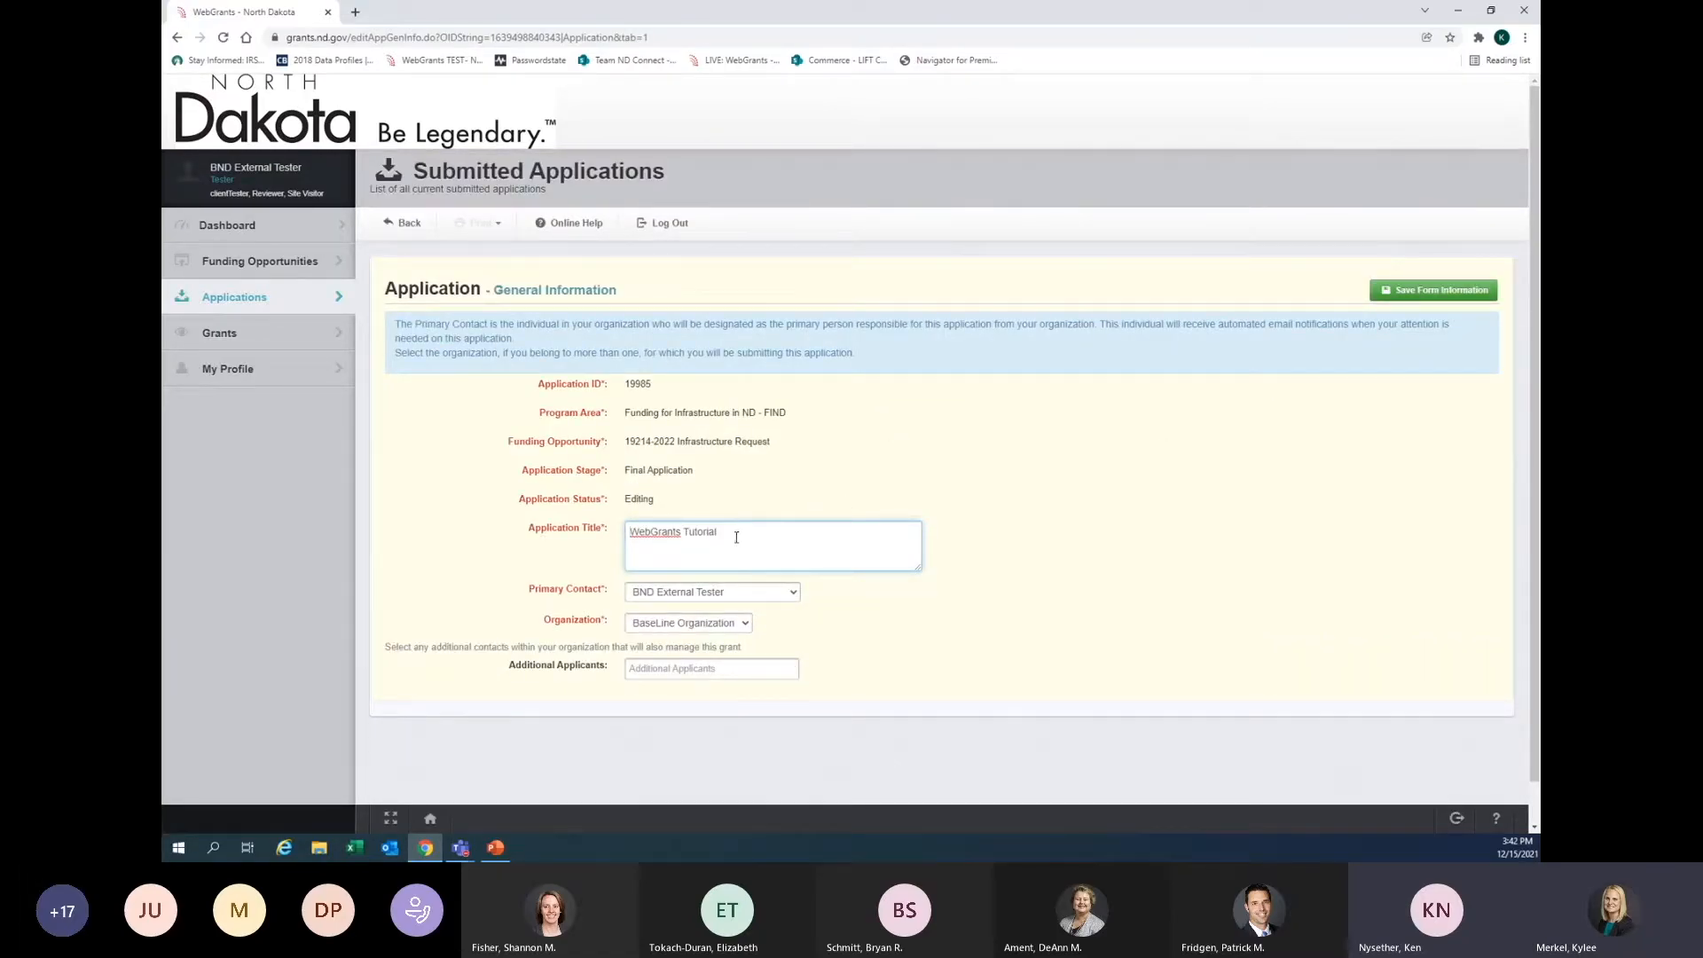
{"action": "left_click", "coordinate": [652, 600]}
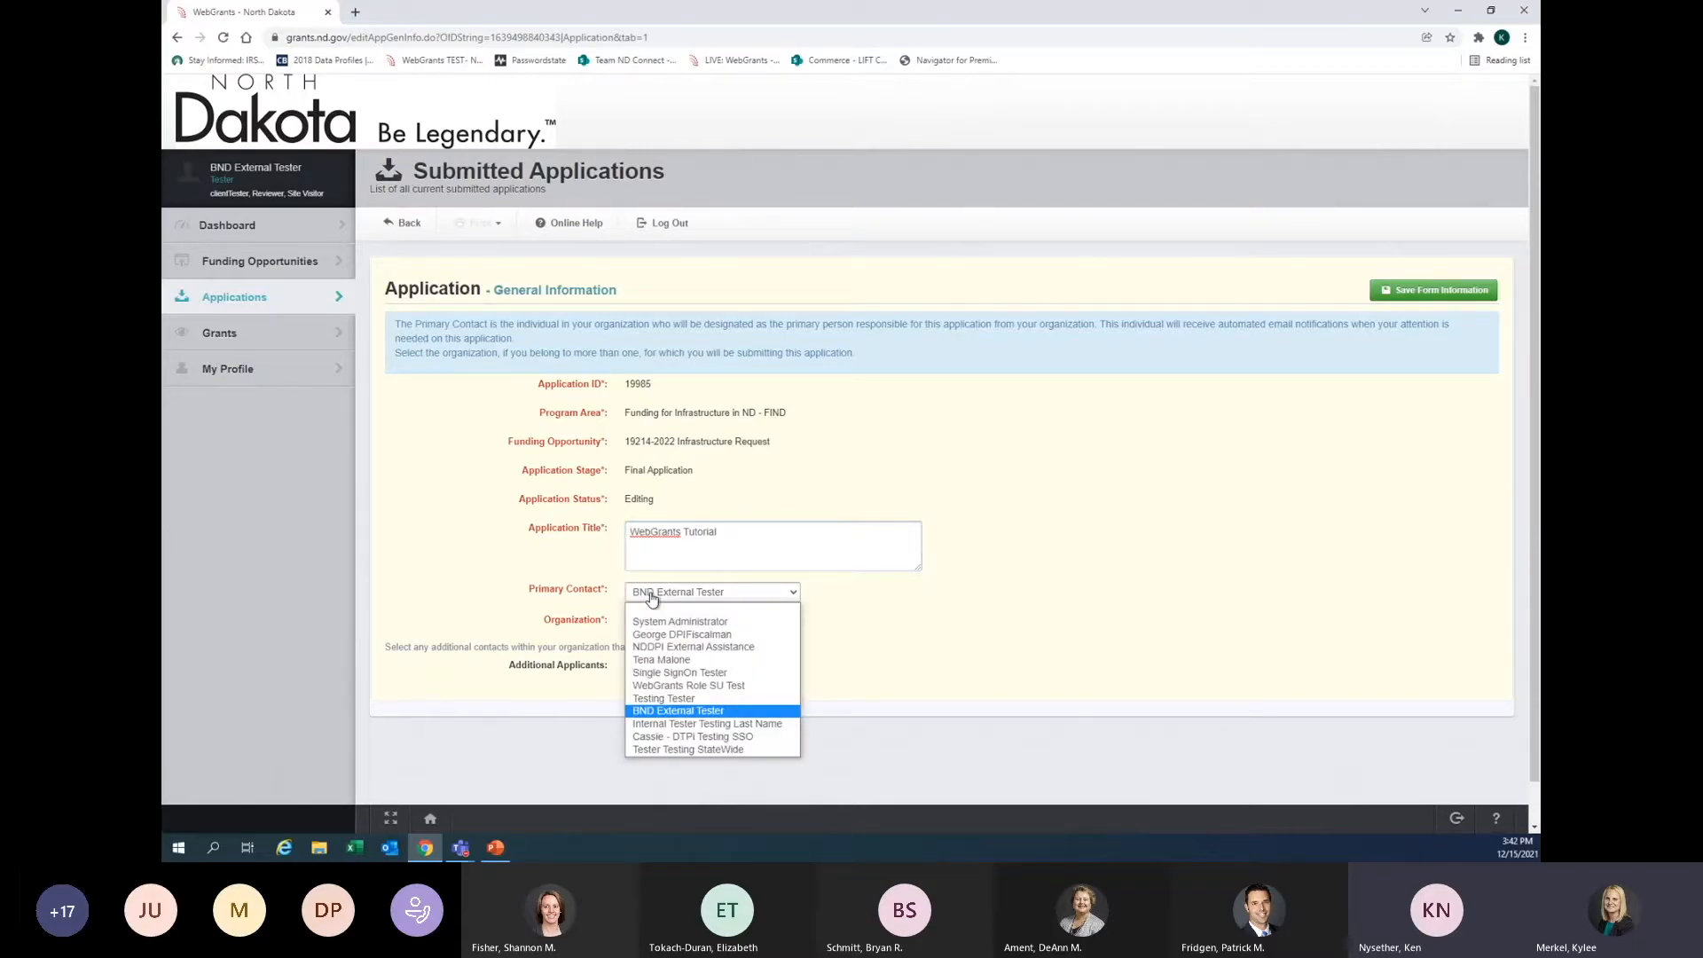
{"action": "left_click", "coordinate": [657, 601]}
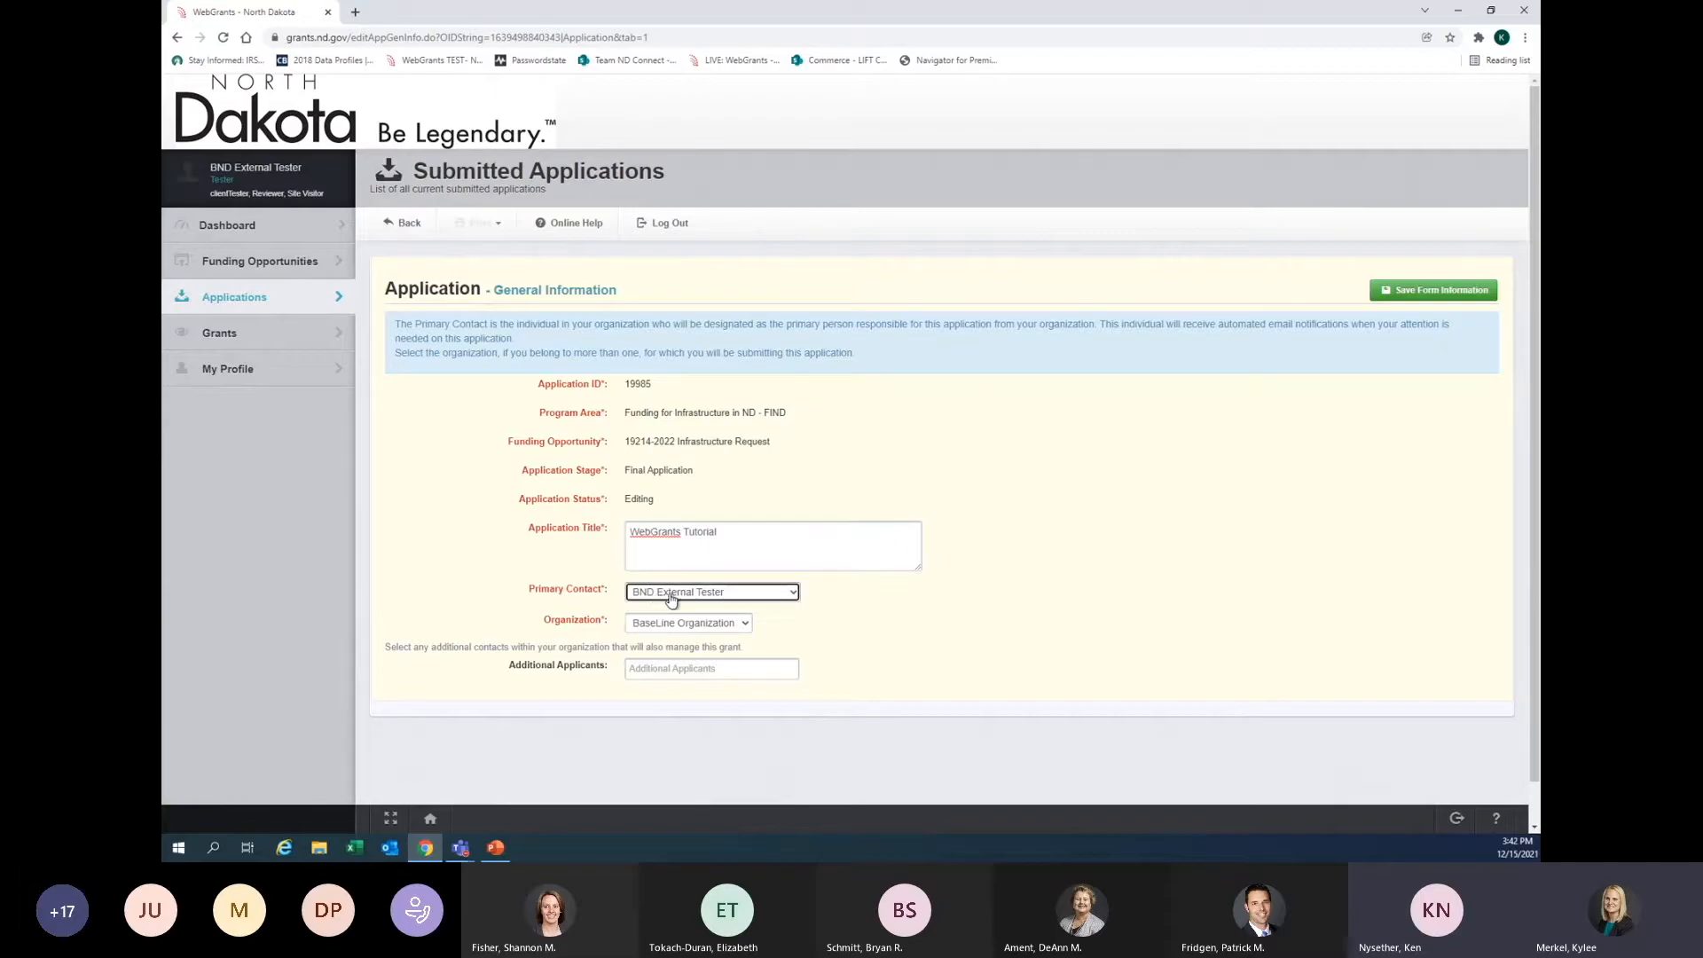
{"action": "left_click", "coordinate": [670, 626]}
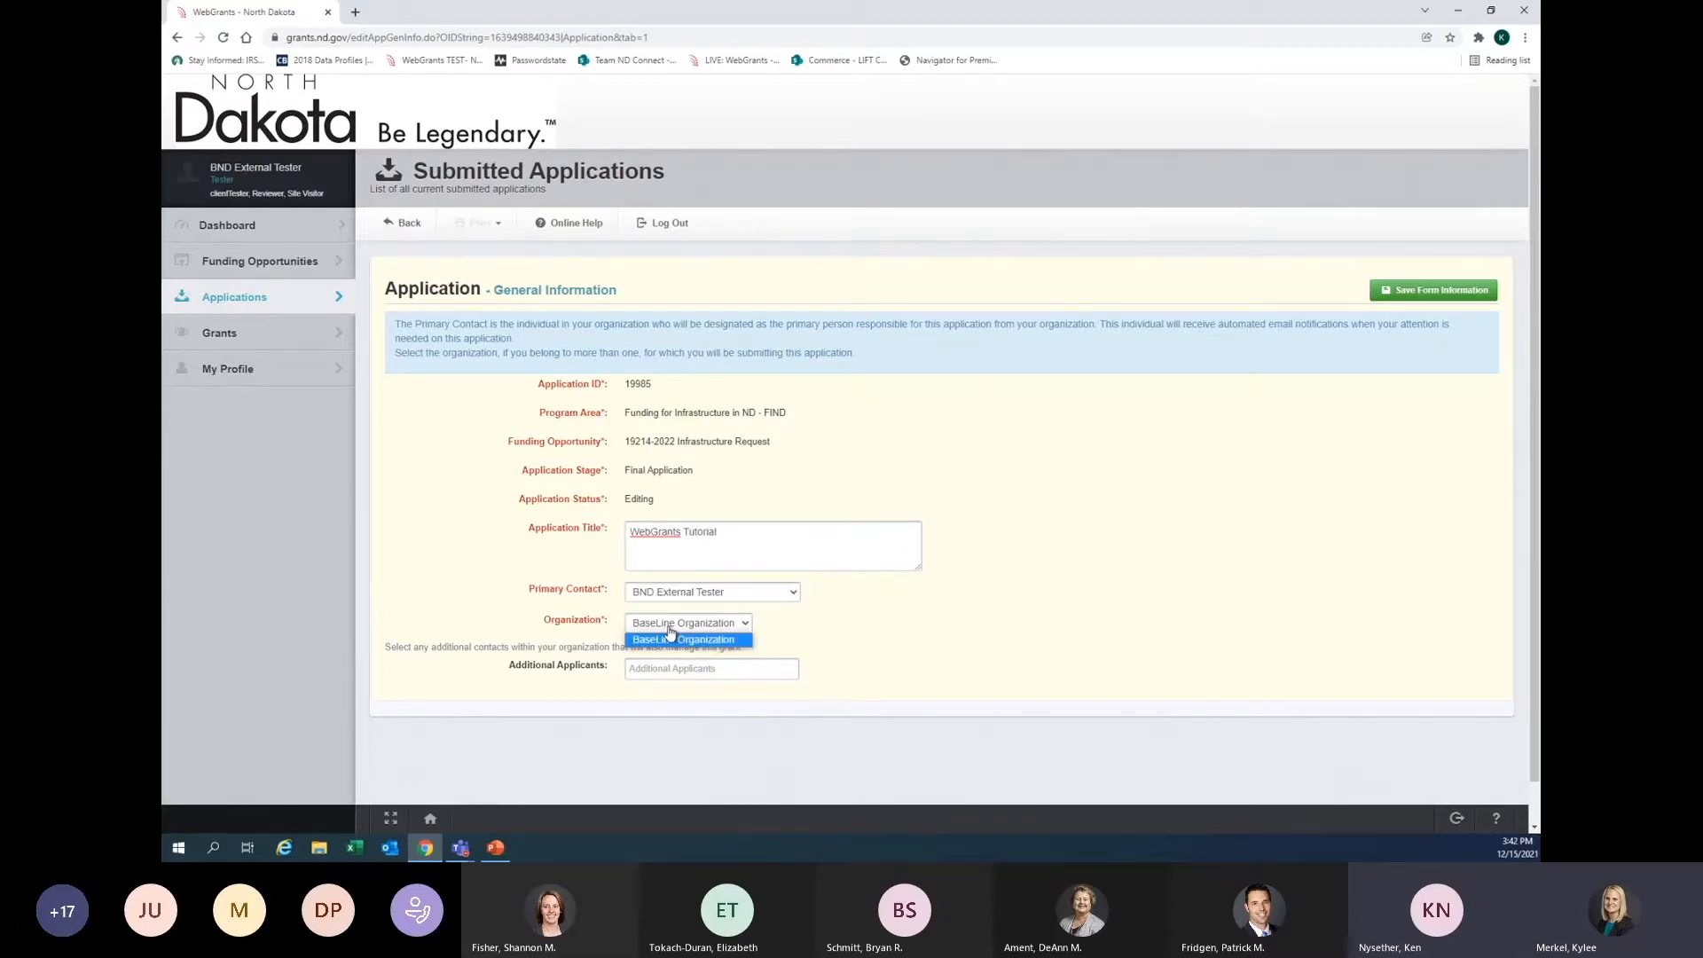
{"action": "left_click", "coordinate": [672, 637]}
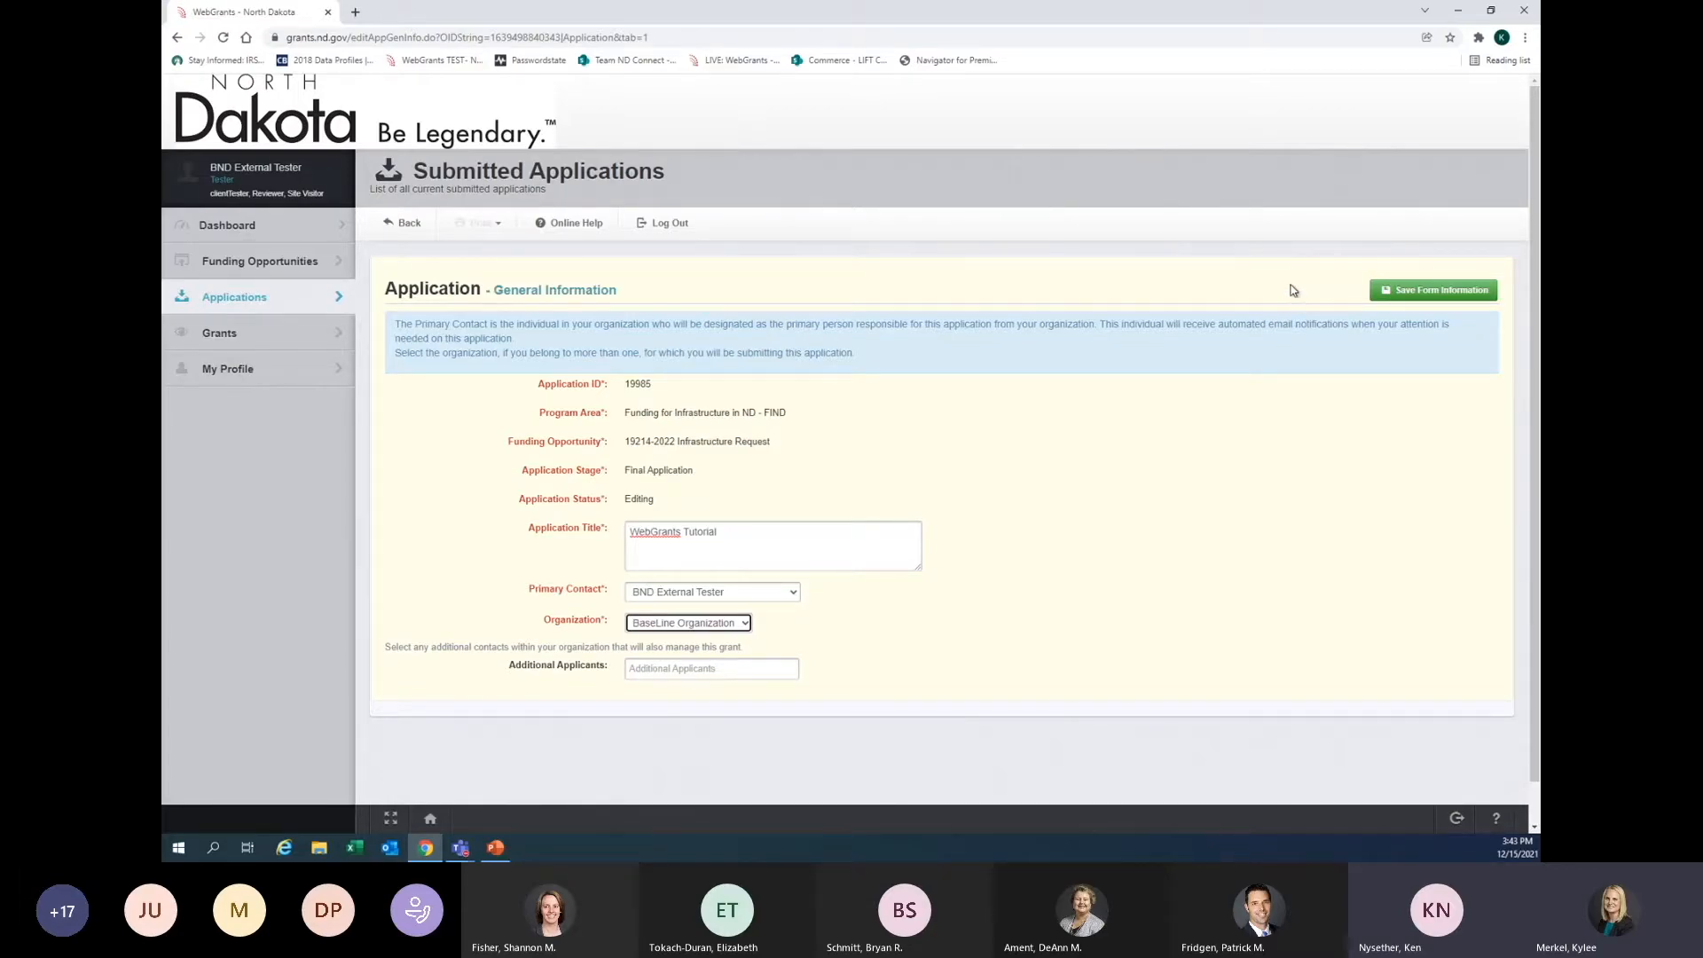
{"action": "left_click", "coordinate": [1419, 296]}
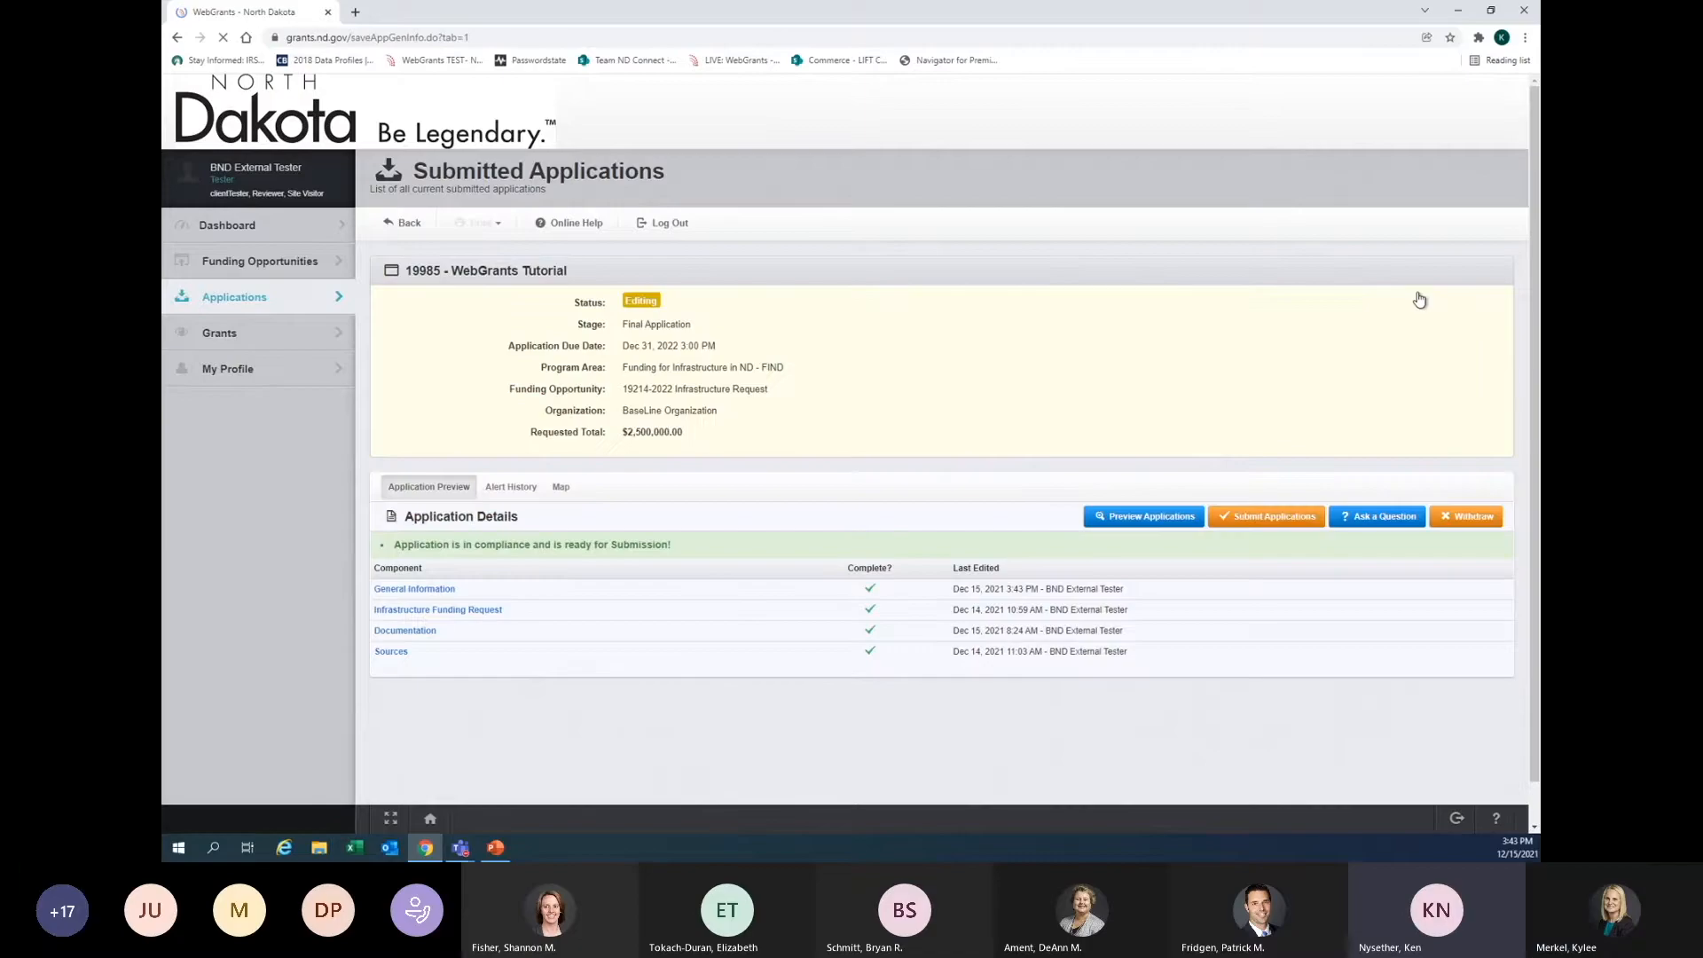
- Open the Infrastructure Funding Request form for editing and set the Description of Request to New
{"action": "left_click", "coordinate": [510, 613]}
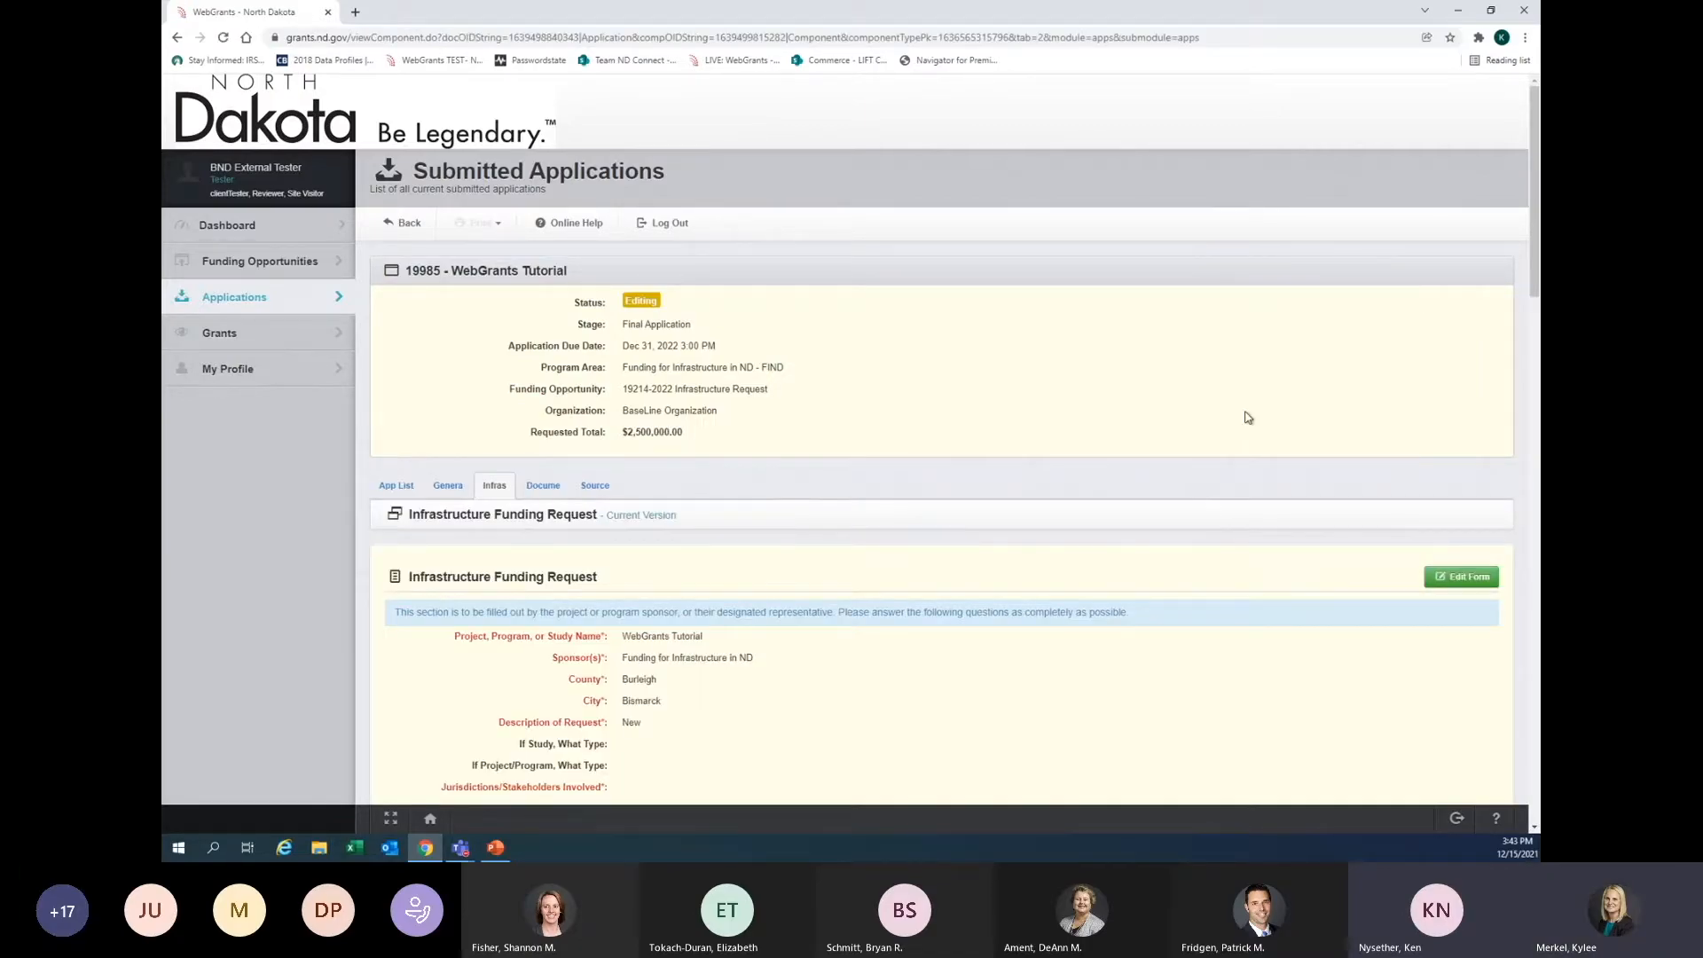
{"action": "scroll", "coordinate": [1324, 408], "scroll_direction": "down", "scroll_amount": 1}
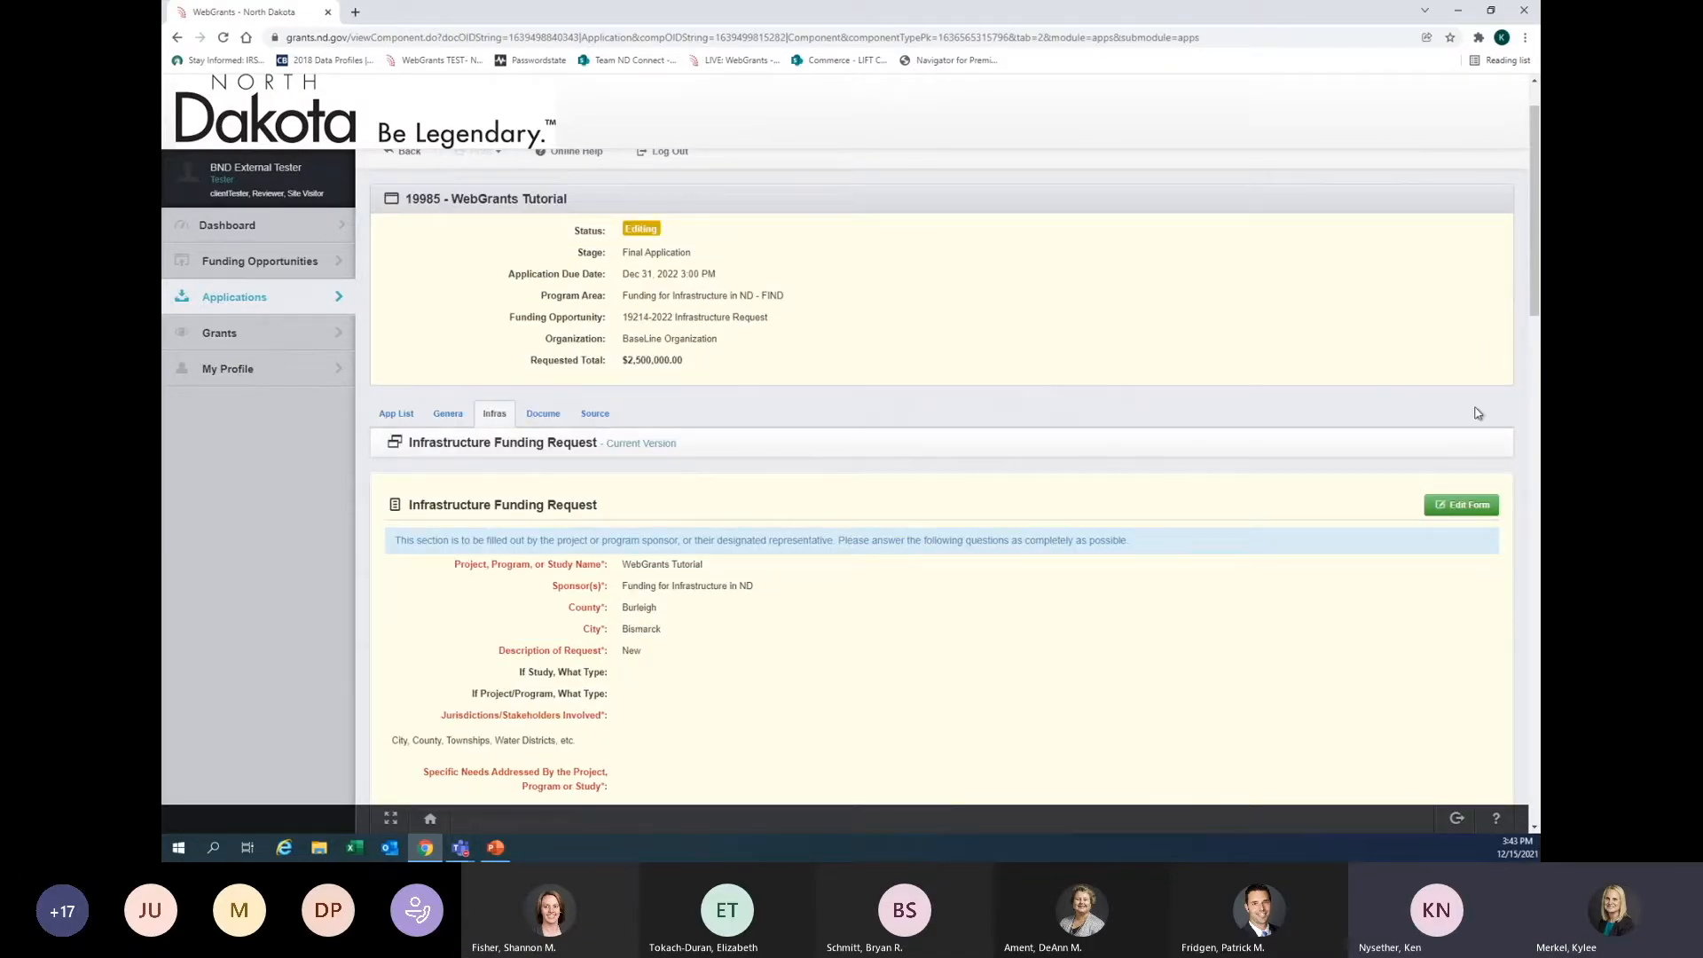
{"action": "left_click", "coordinate": [1469, 513]}
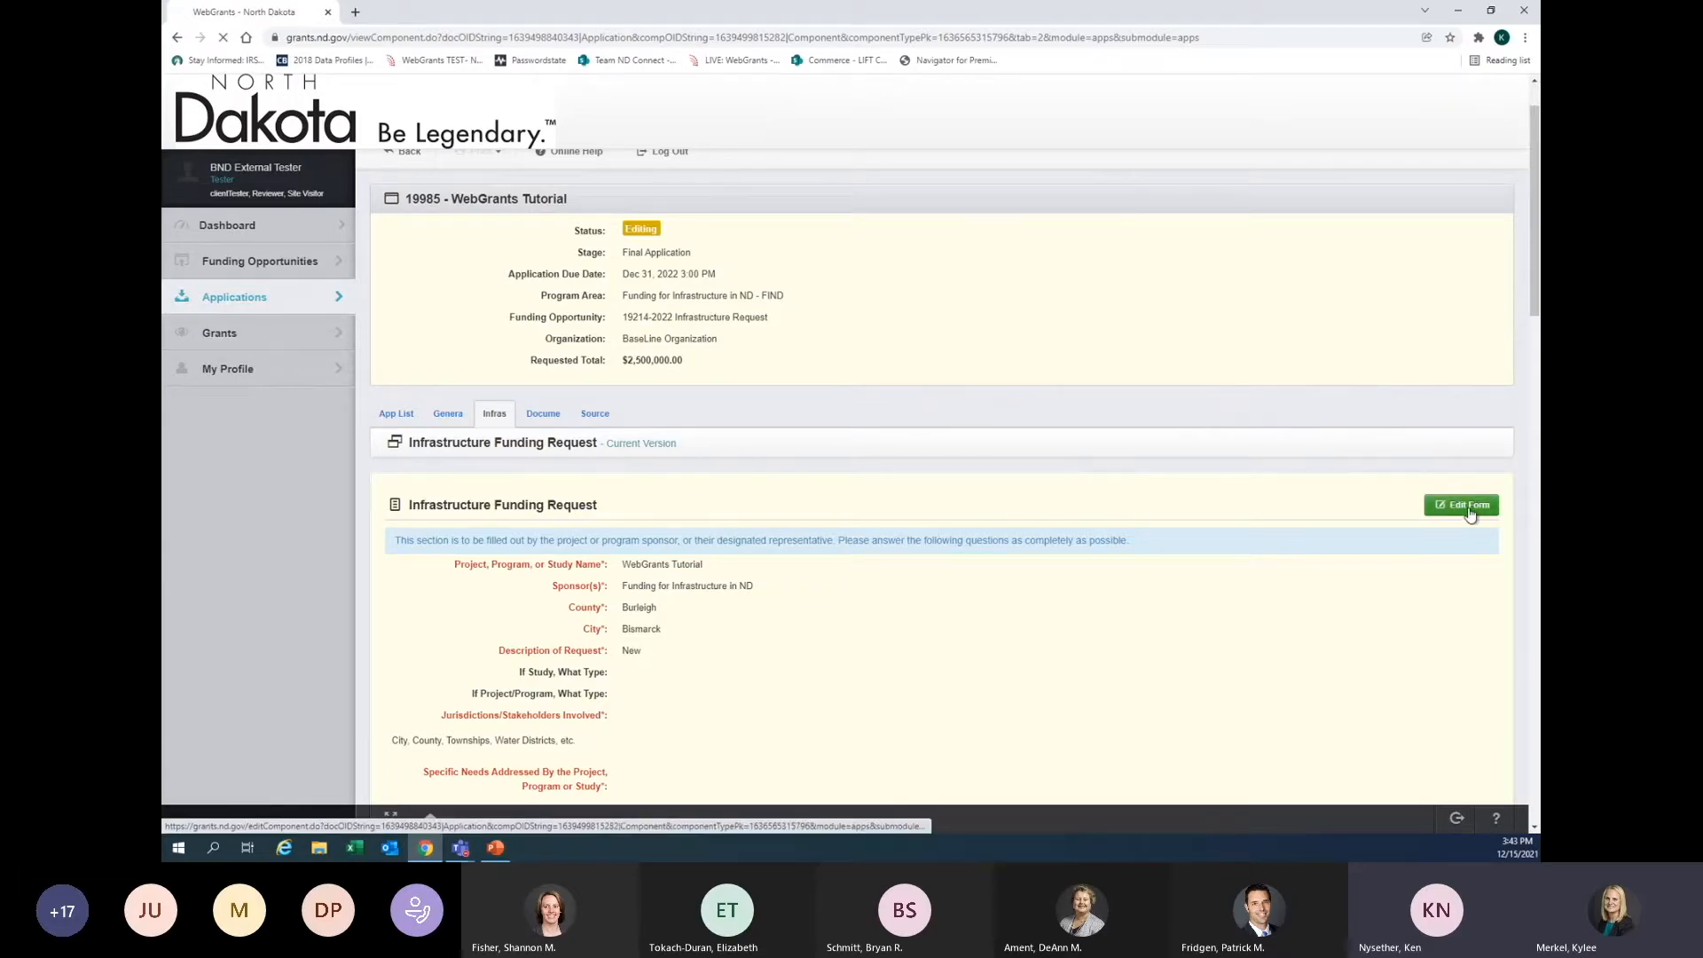
{"action": "scroll", "coordinate": [1182, 471], "scroll_direction": "down", "scroll_amount": 3}
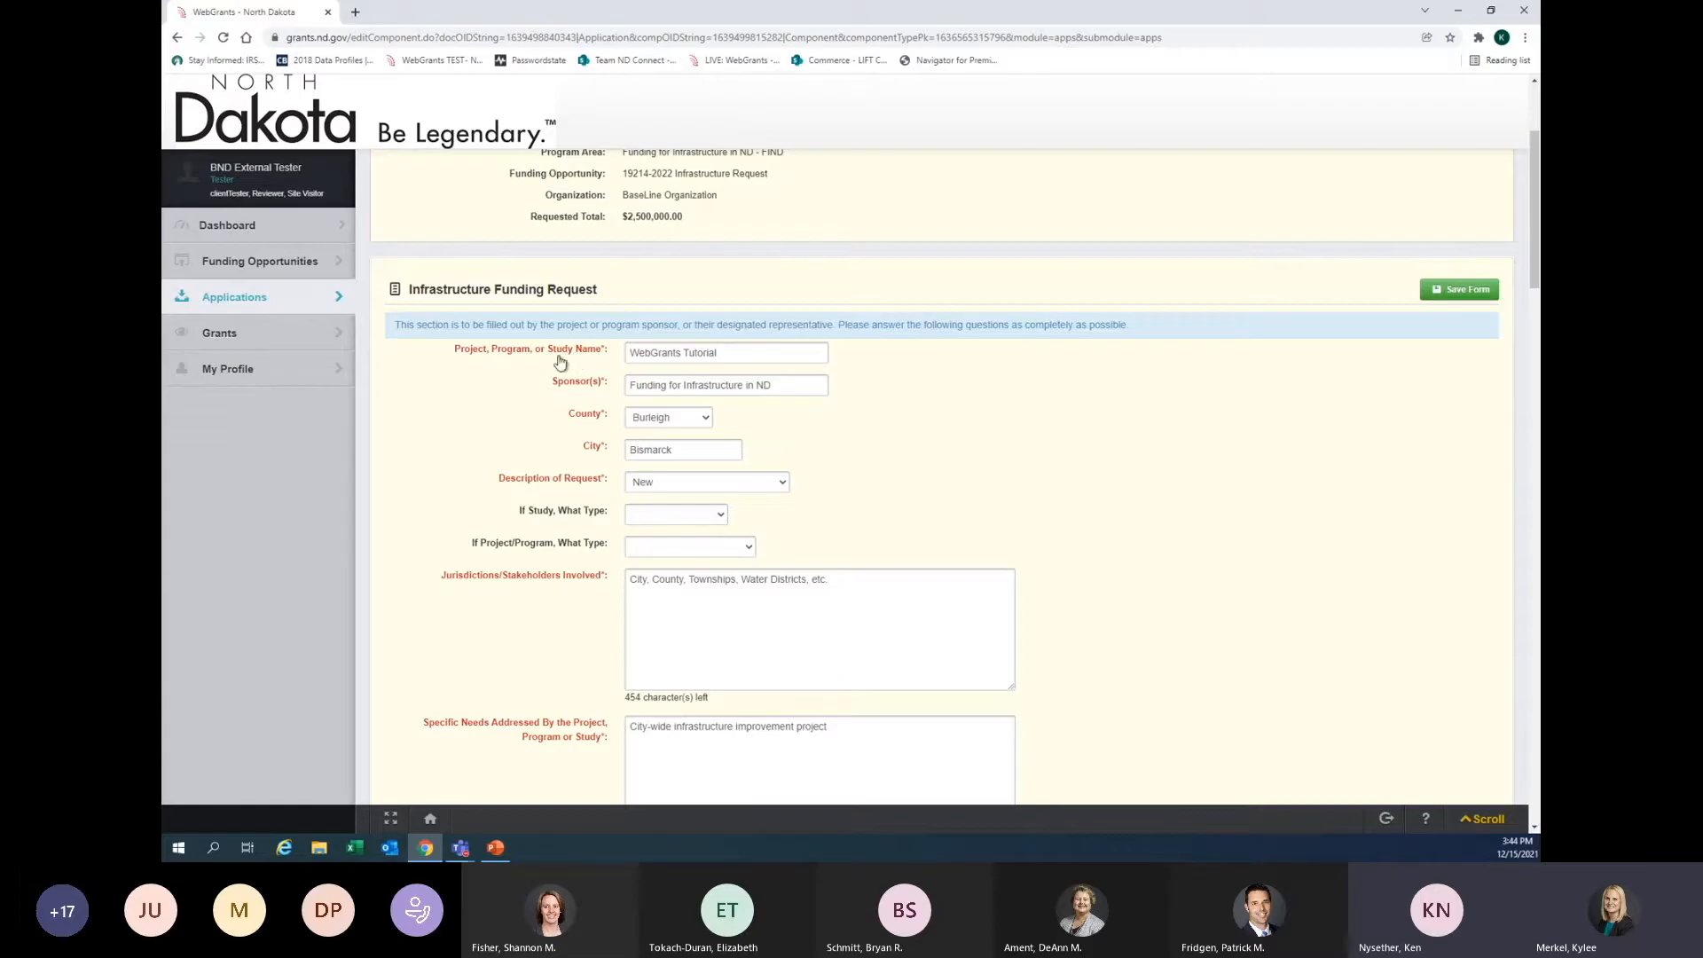
{"action": "scroll", "coordinate": [560, 362], "scroll_direction": "down", "scroll_amount": 2}
{"action": "left_click", "coordinate": [709, 340]}
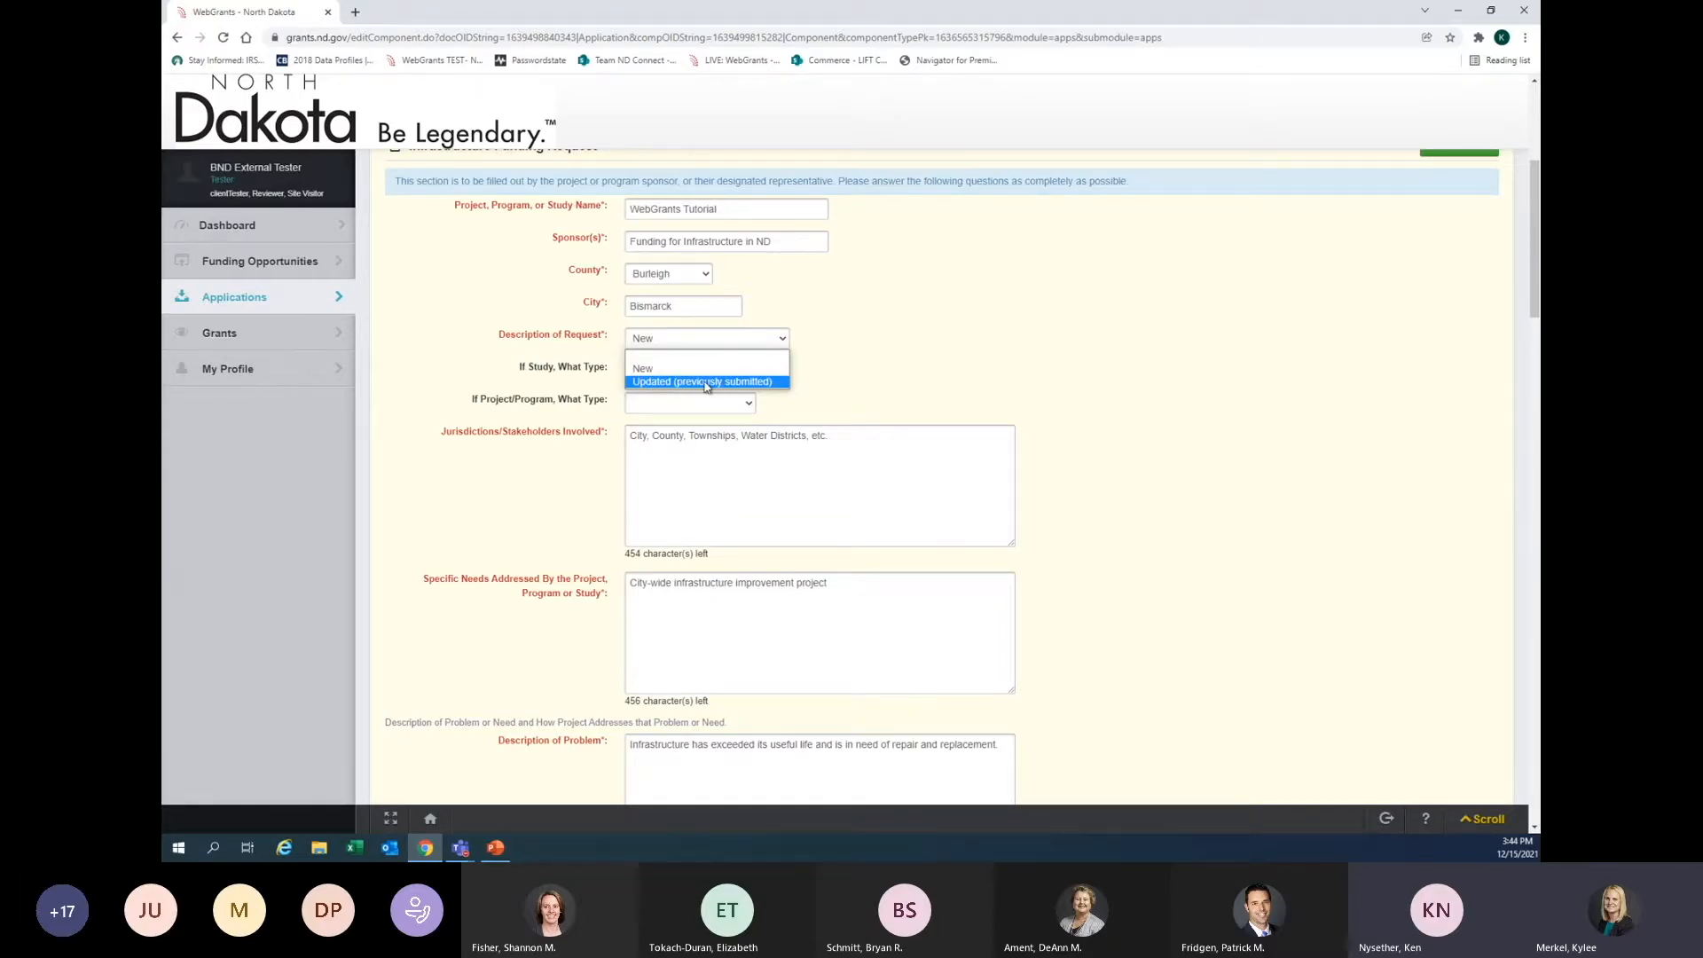
{"action": "left_click", "coordinate": [652, 368]}
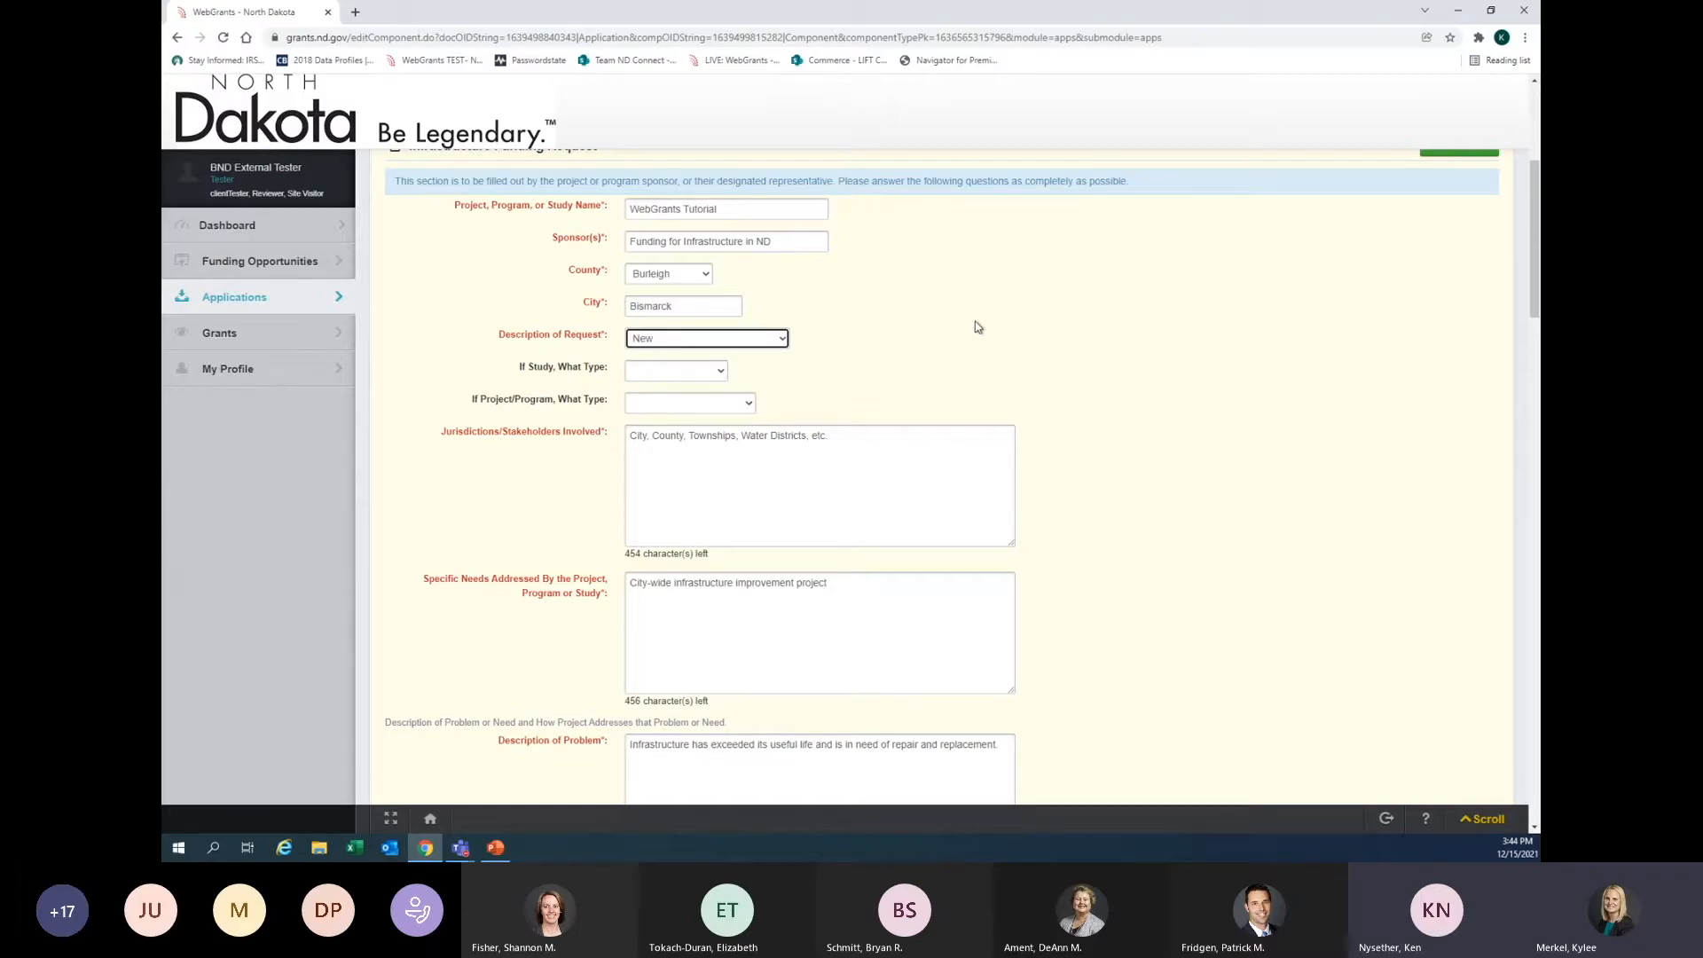
- Examine the available study types and project/program types, leaving both fields blank
{"action": "left_click", "coordinate": [701, 371]}
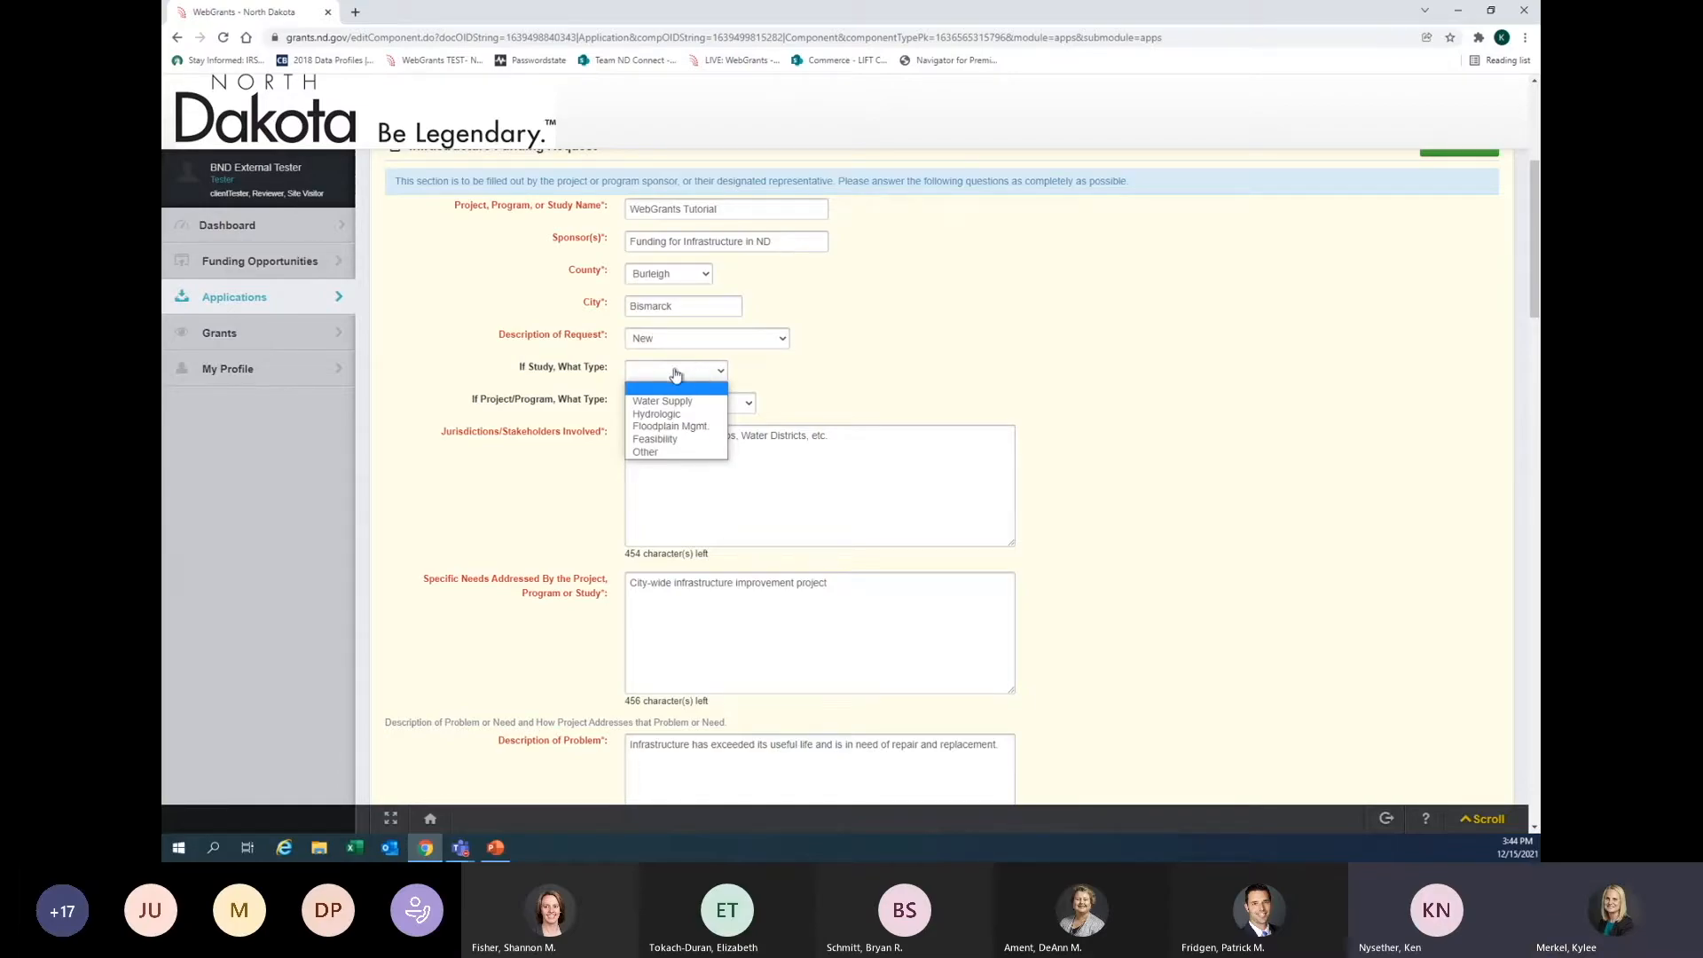
{"action": "left_click", "coordinate": [660, 373]}
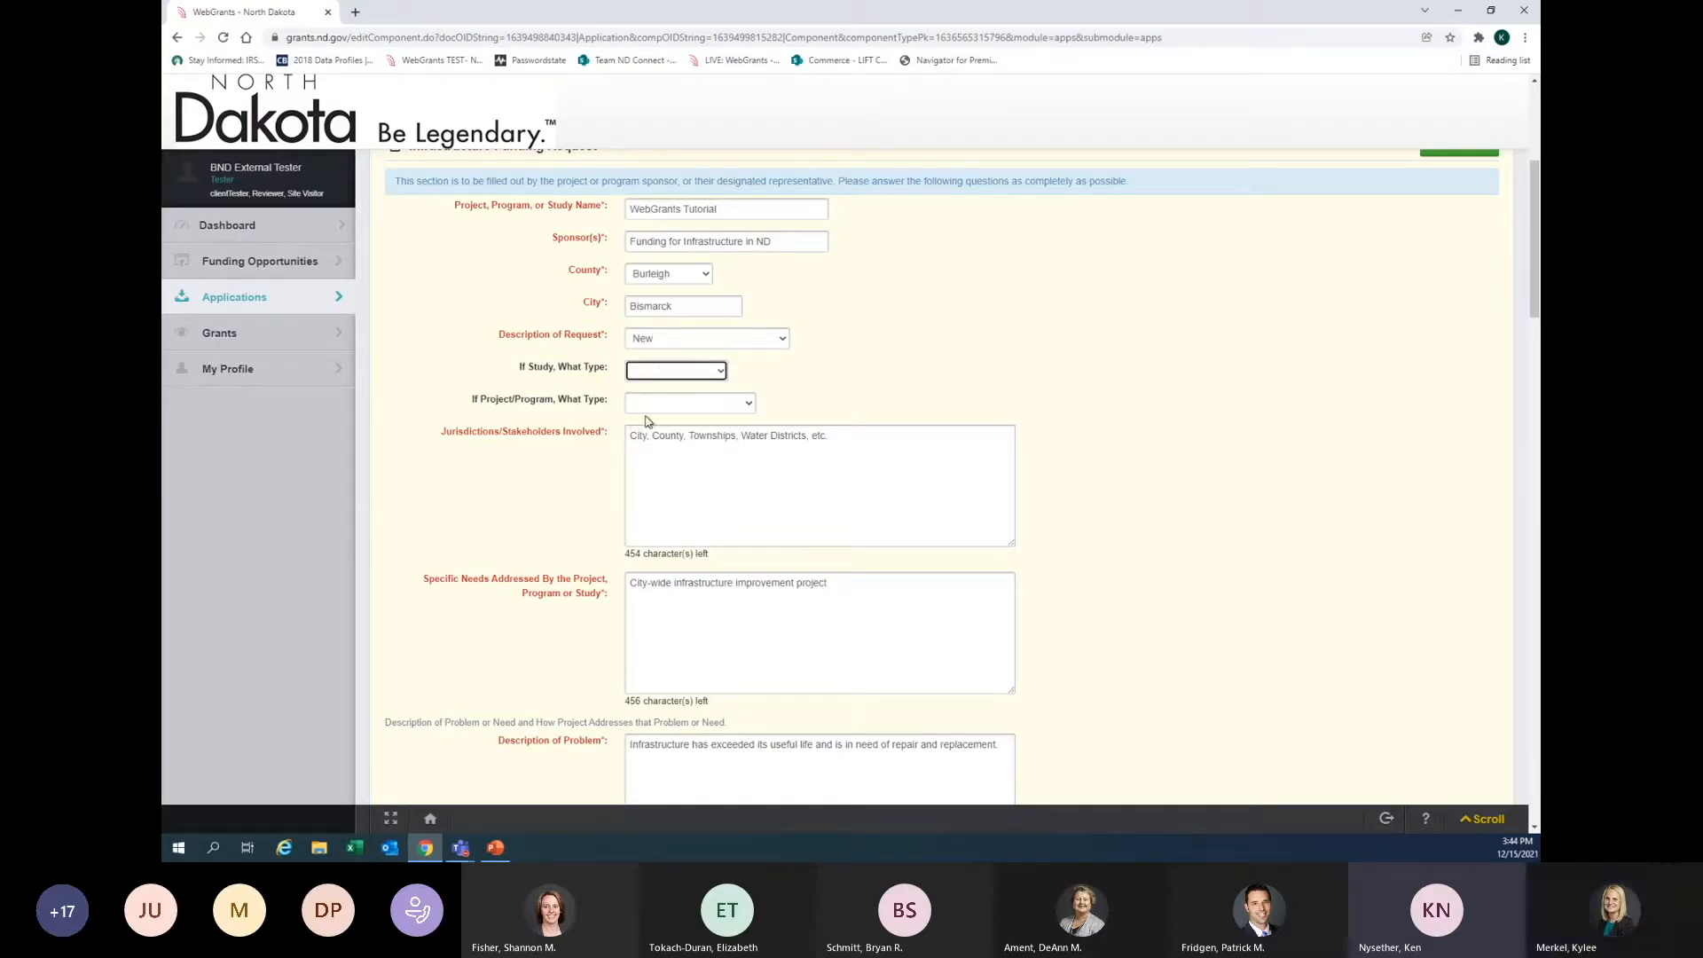
{"action": "left_click", "coordinate": [650, 406]}
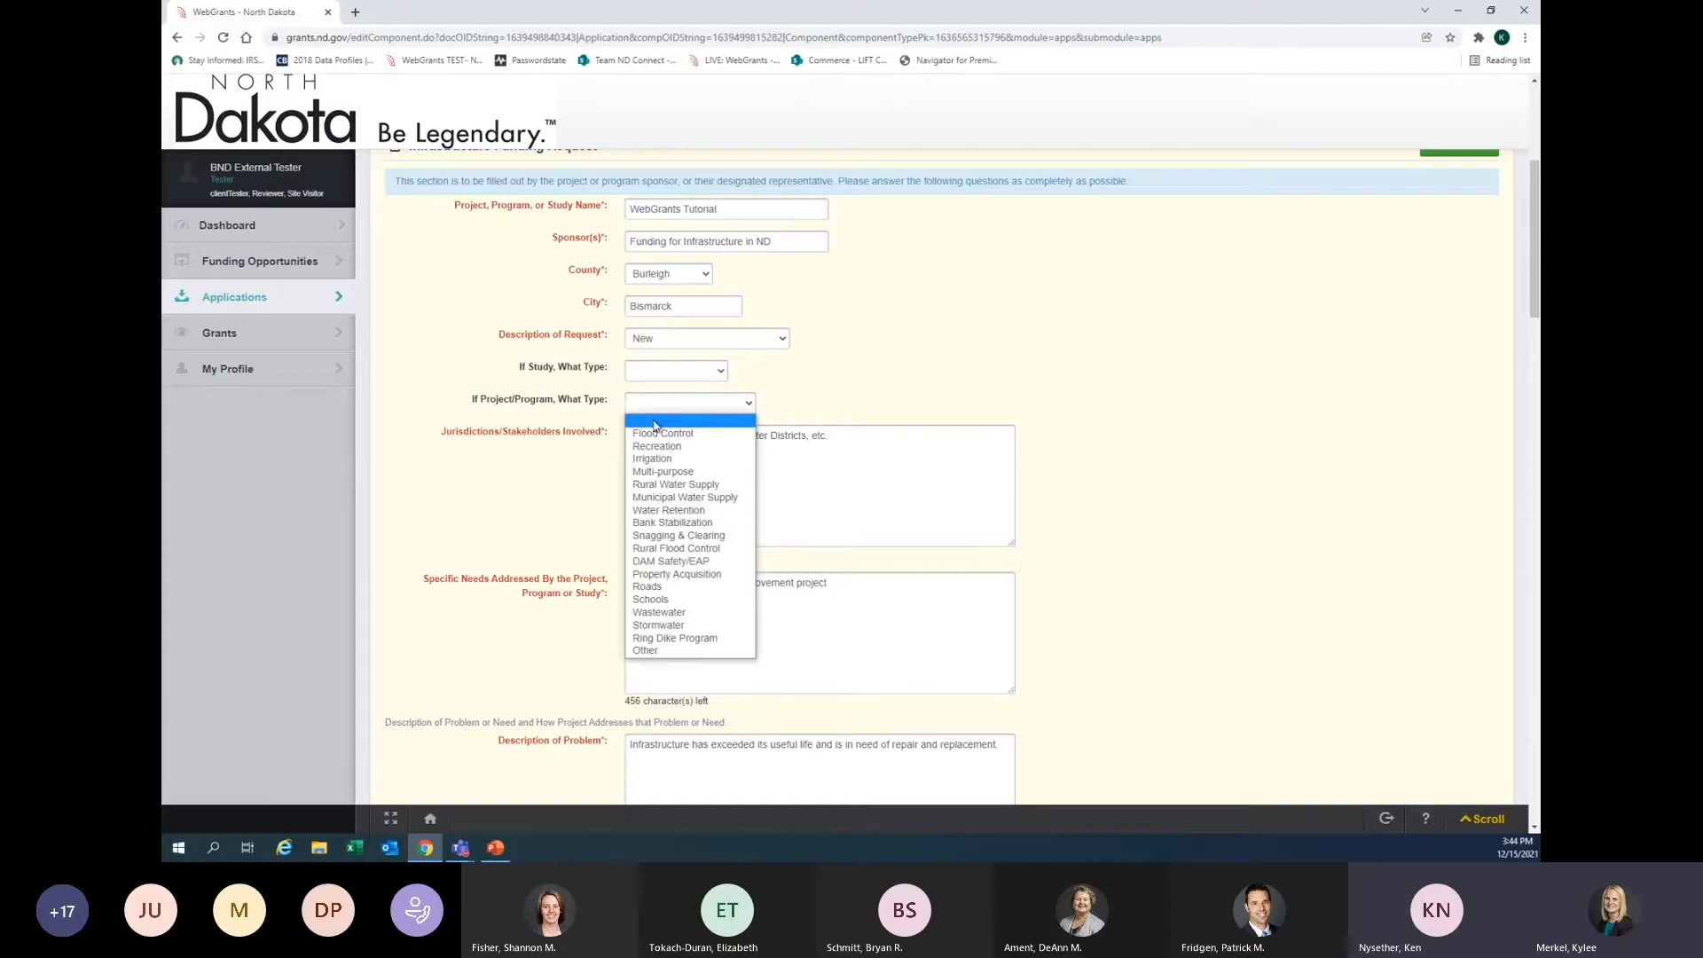
{"action": "left_click", "coordinate": [960, 374]}
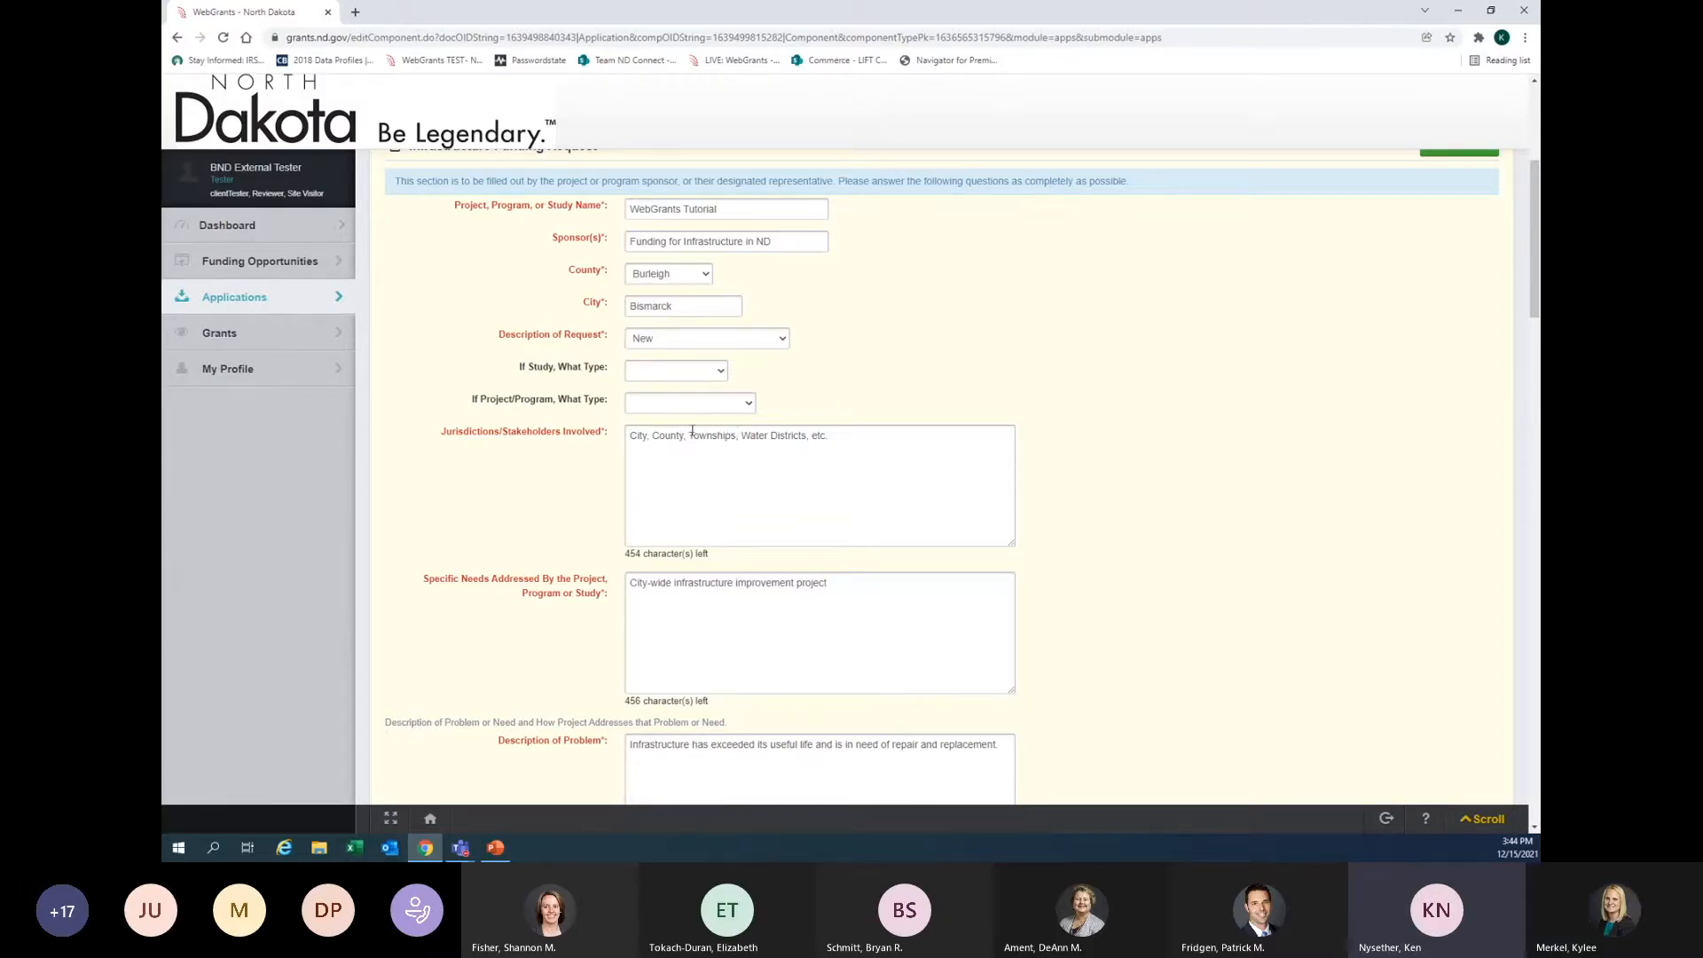
- Examine the needs and problem descriptions and the City, County or Water District choices, keeping City selected
{"action": "scroll", "coordinate": [692, 432], "scroll_direction": "down", "scroll_amount": 3}
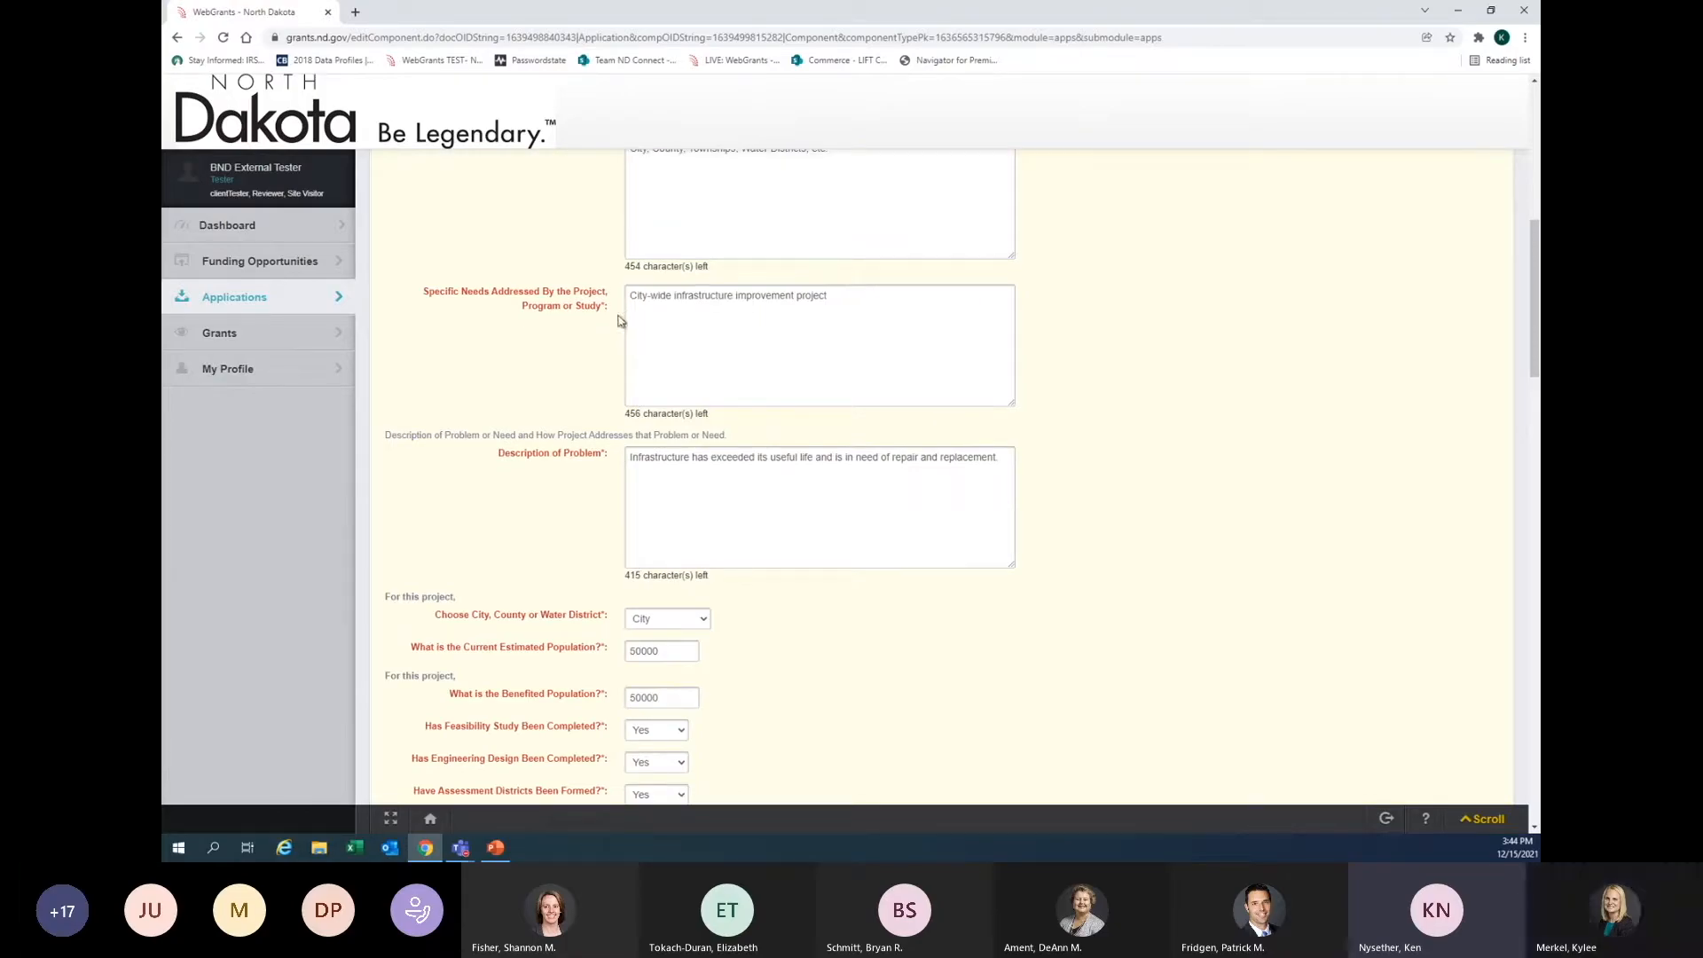
{"action": "scroll", "coordinate": [621, 321], "scroll_direction": "down", "scroll_amount": 3}
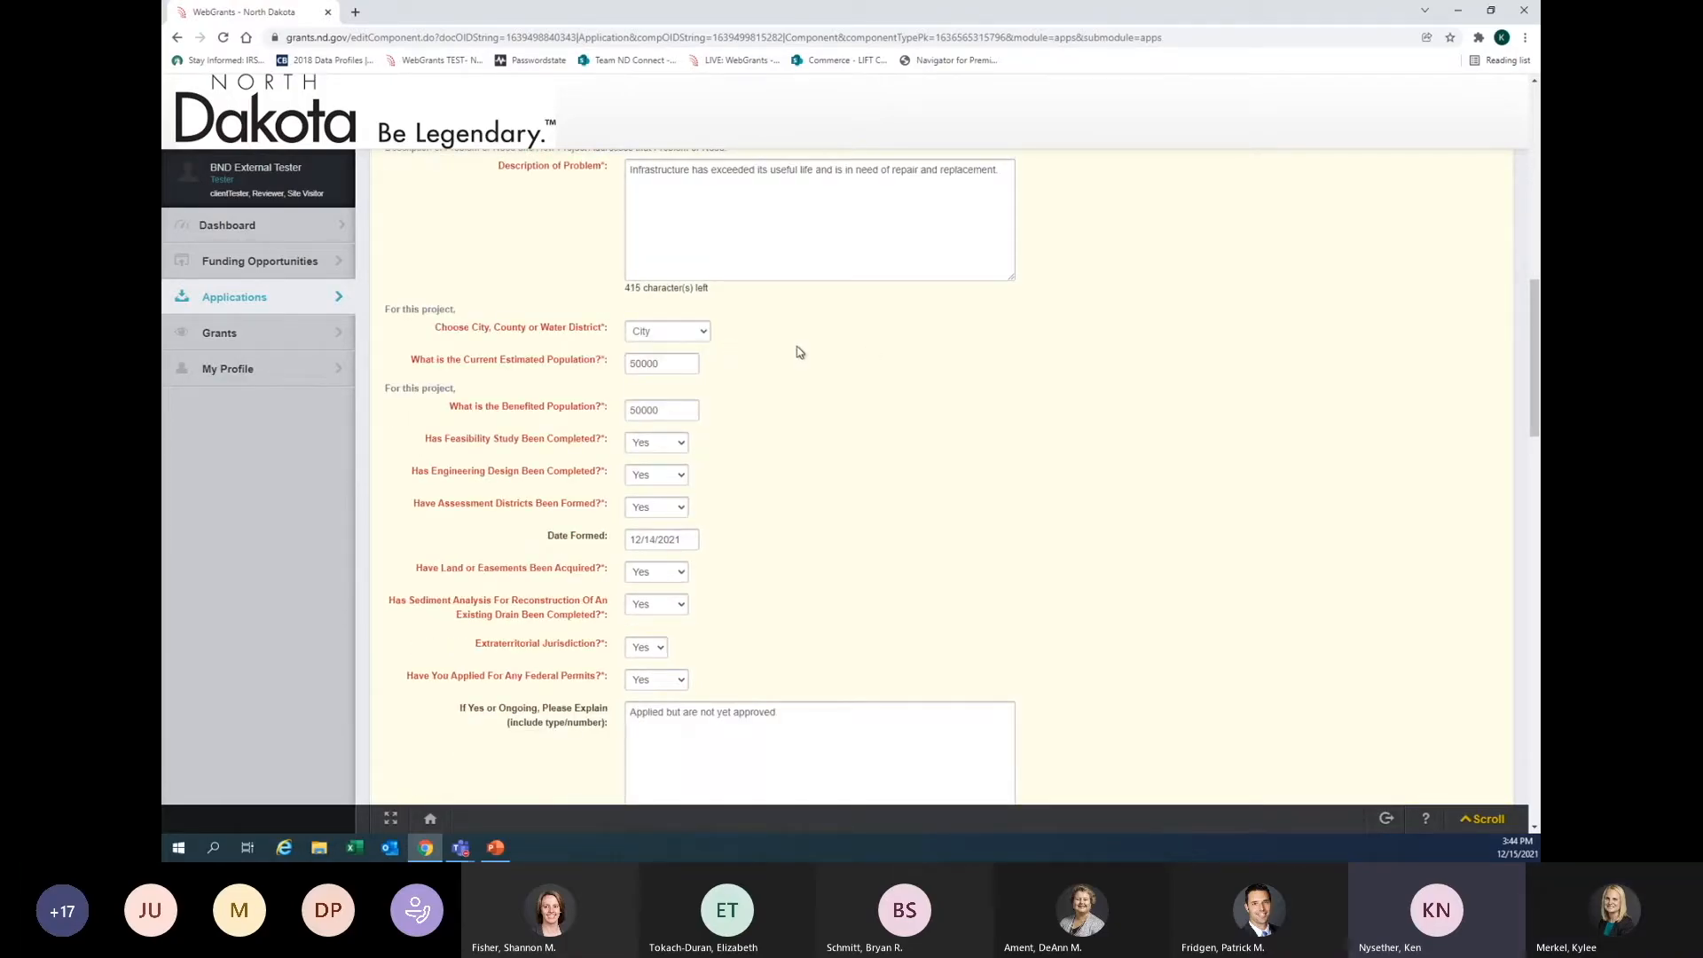
{"action": "left_click", "coordinate": [693, 333]}
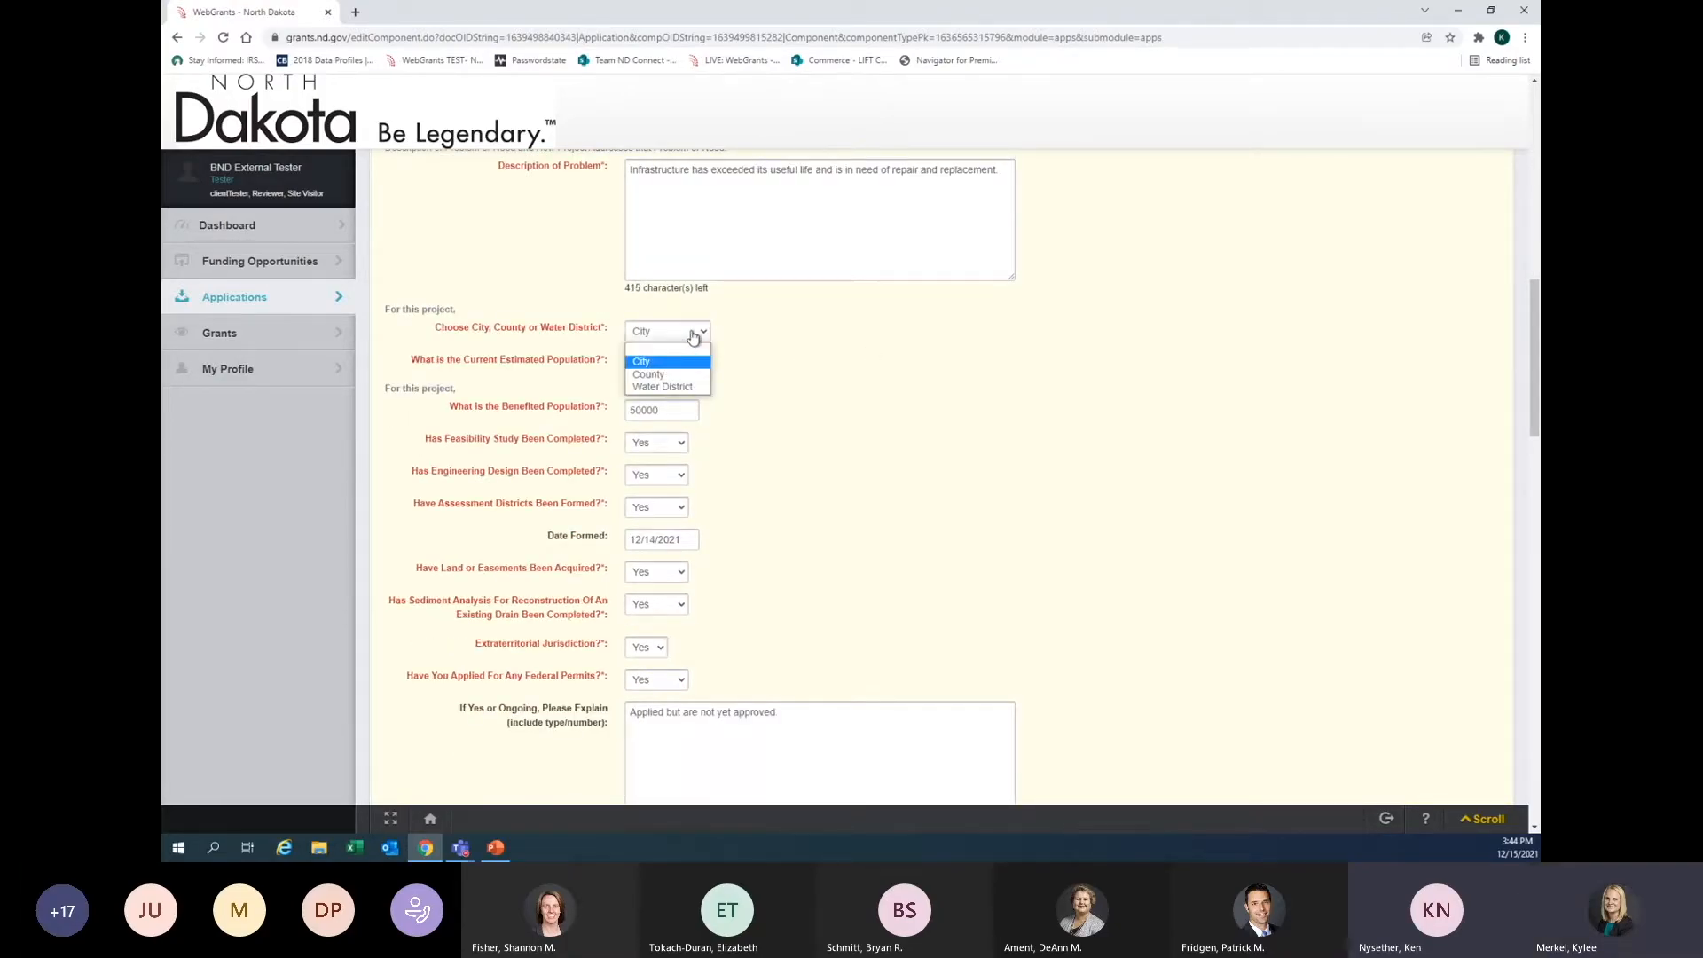
{"action": "left_click", "coordinate": [693, 334]}
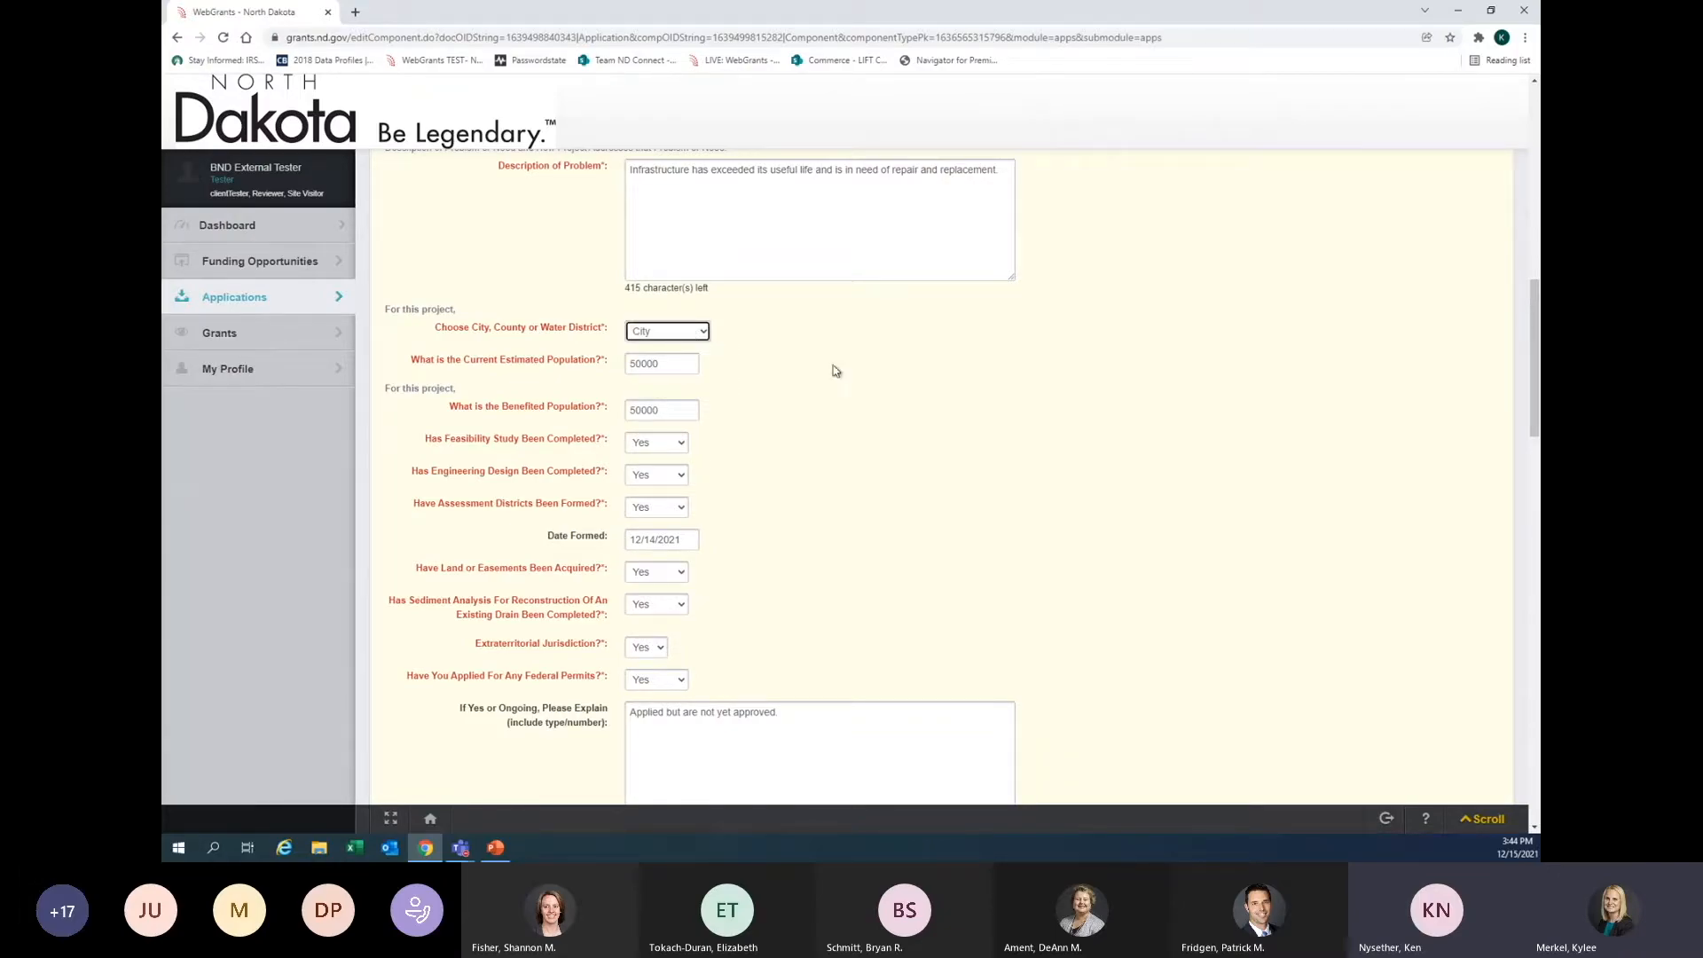
- Switch Have Assessment Districts Been Formed to No and back to Yes to examine its conditional Date Formed field
{"action": "scroll", "coordinate": [824, 359], "scroll_direction": "down", "scroll_amount": 1}
{"action": "scroll", "coordinate": [823, 360], "scroll_direction": "down", "scroll_amount": 1}
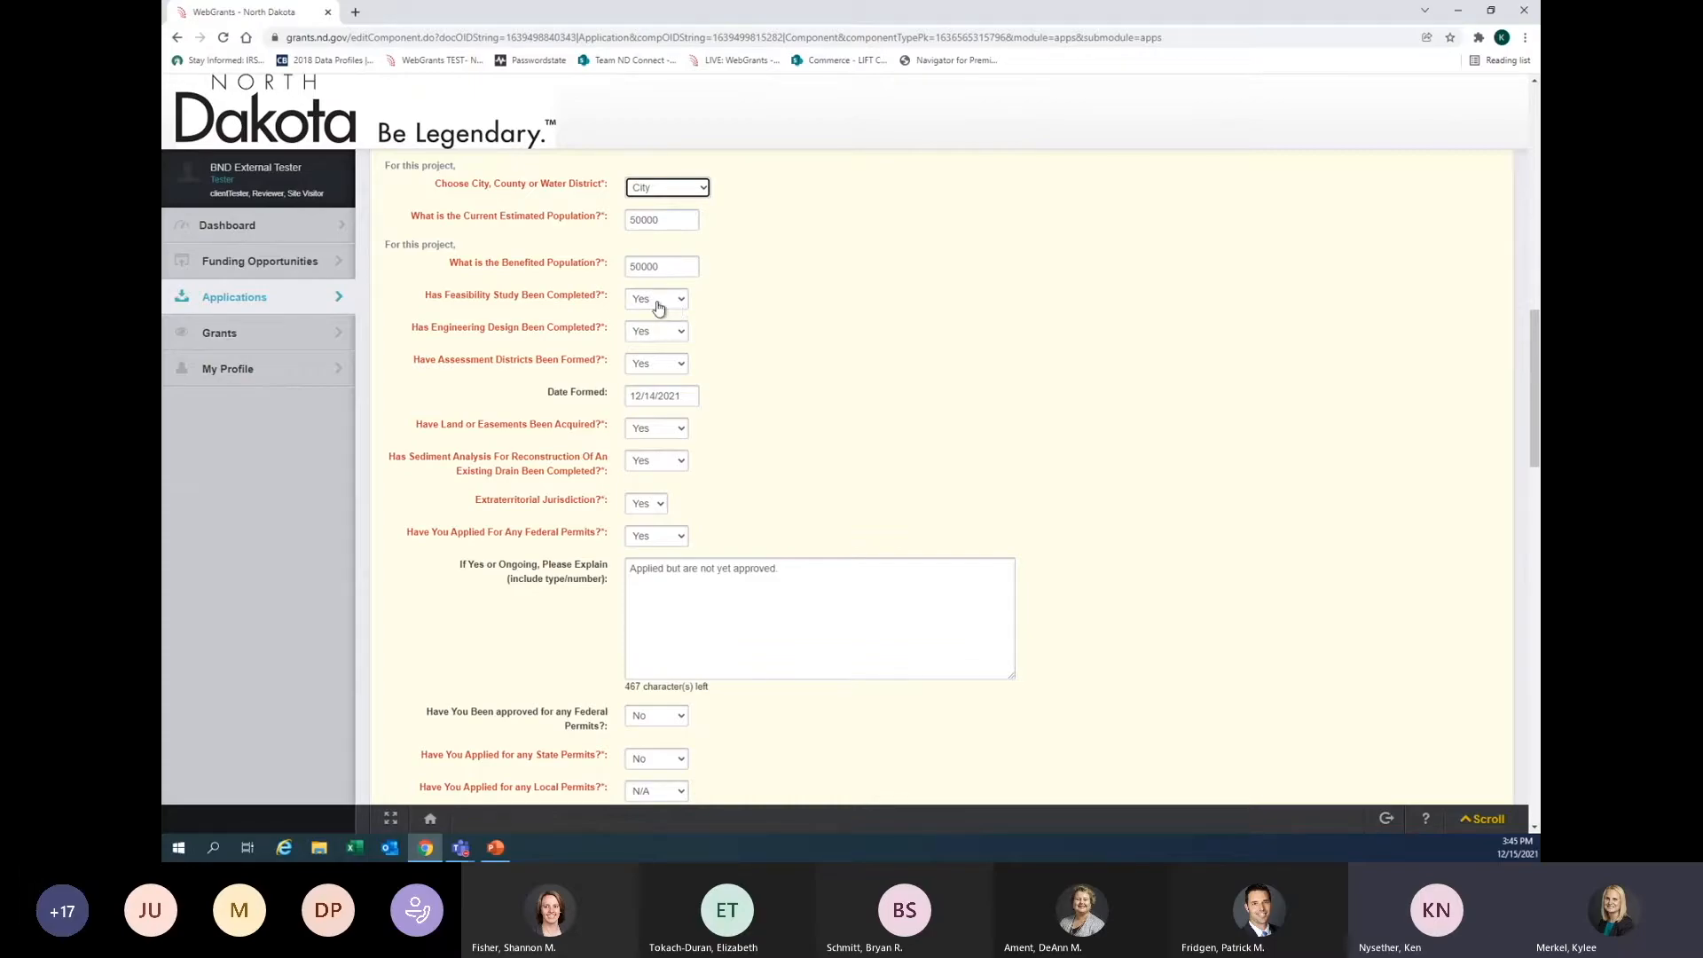
{"action": "left_click", "coordinate": [653, 370]}
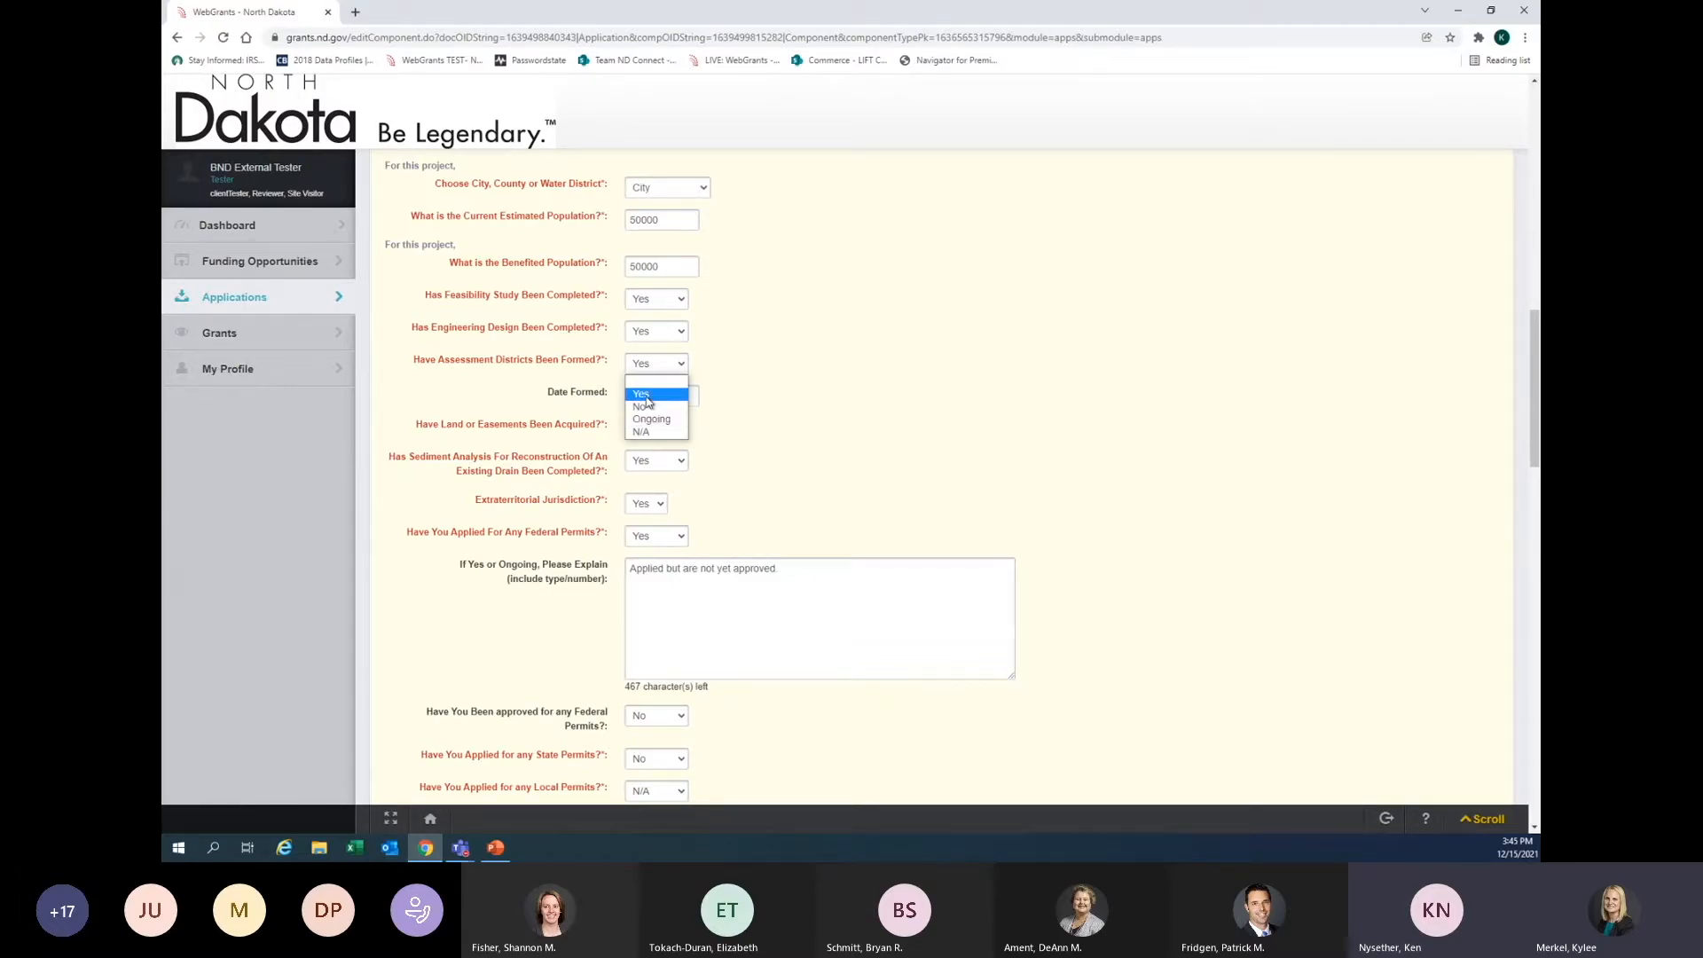
{"action": "left_click", "coordinate": [647, 394]}
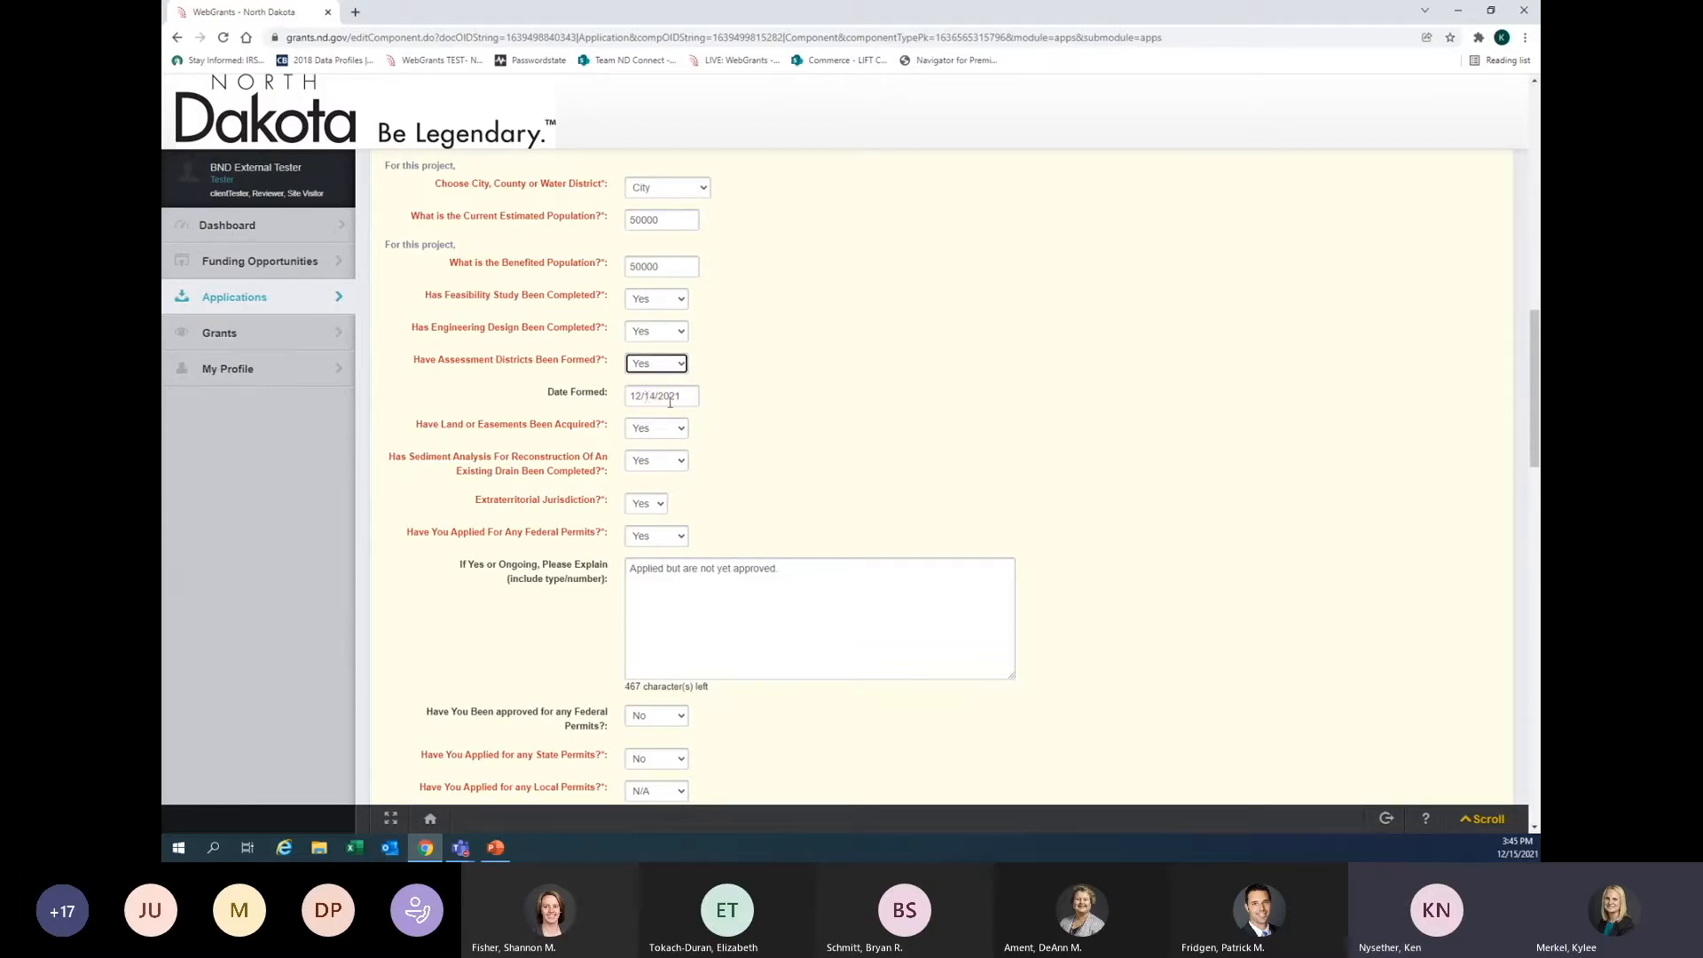
{"action": "left_click", "coordinate": [645, 367]}
{"action": "left_click", "coordinate": [661, 407]}
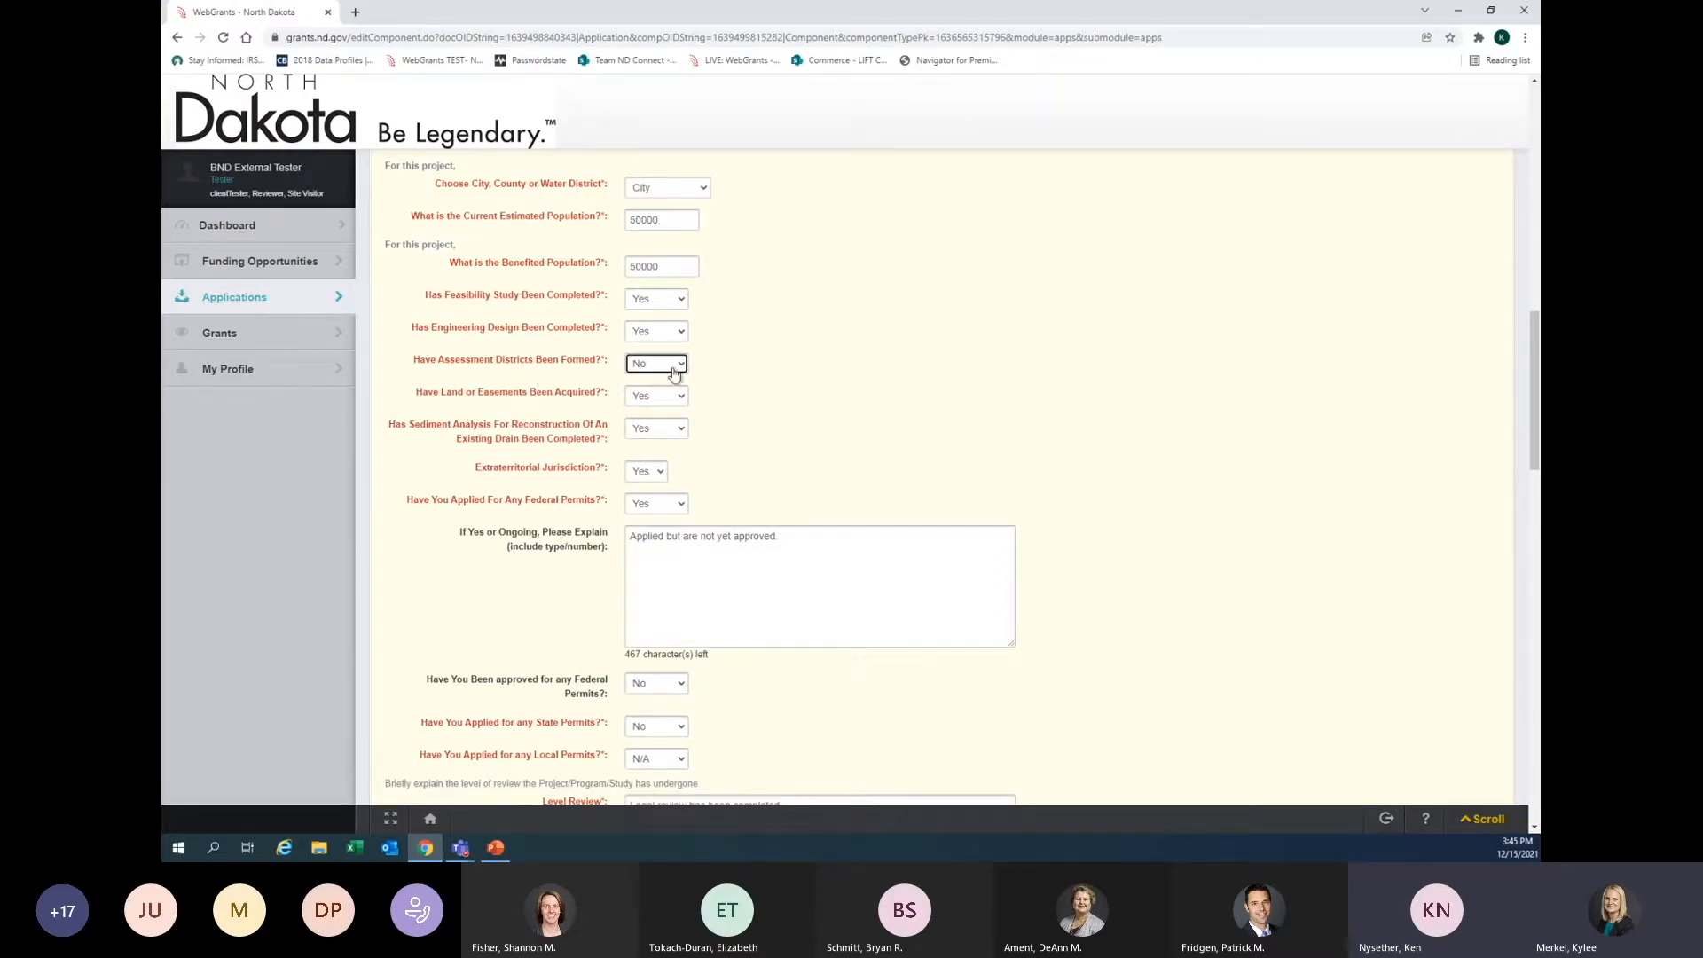
{"action": "left_click", "coordinate": [661, 366]}
{"action": "left_click", "coordinate": [665, 391]}
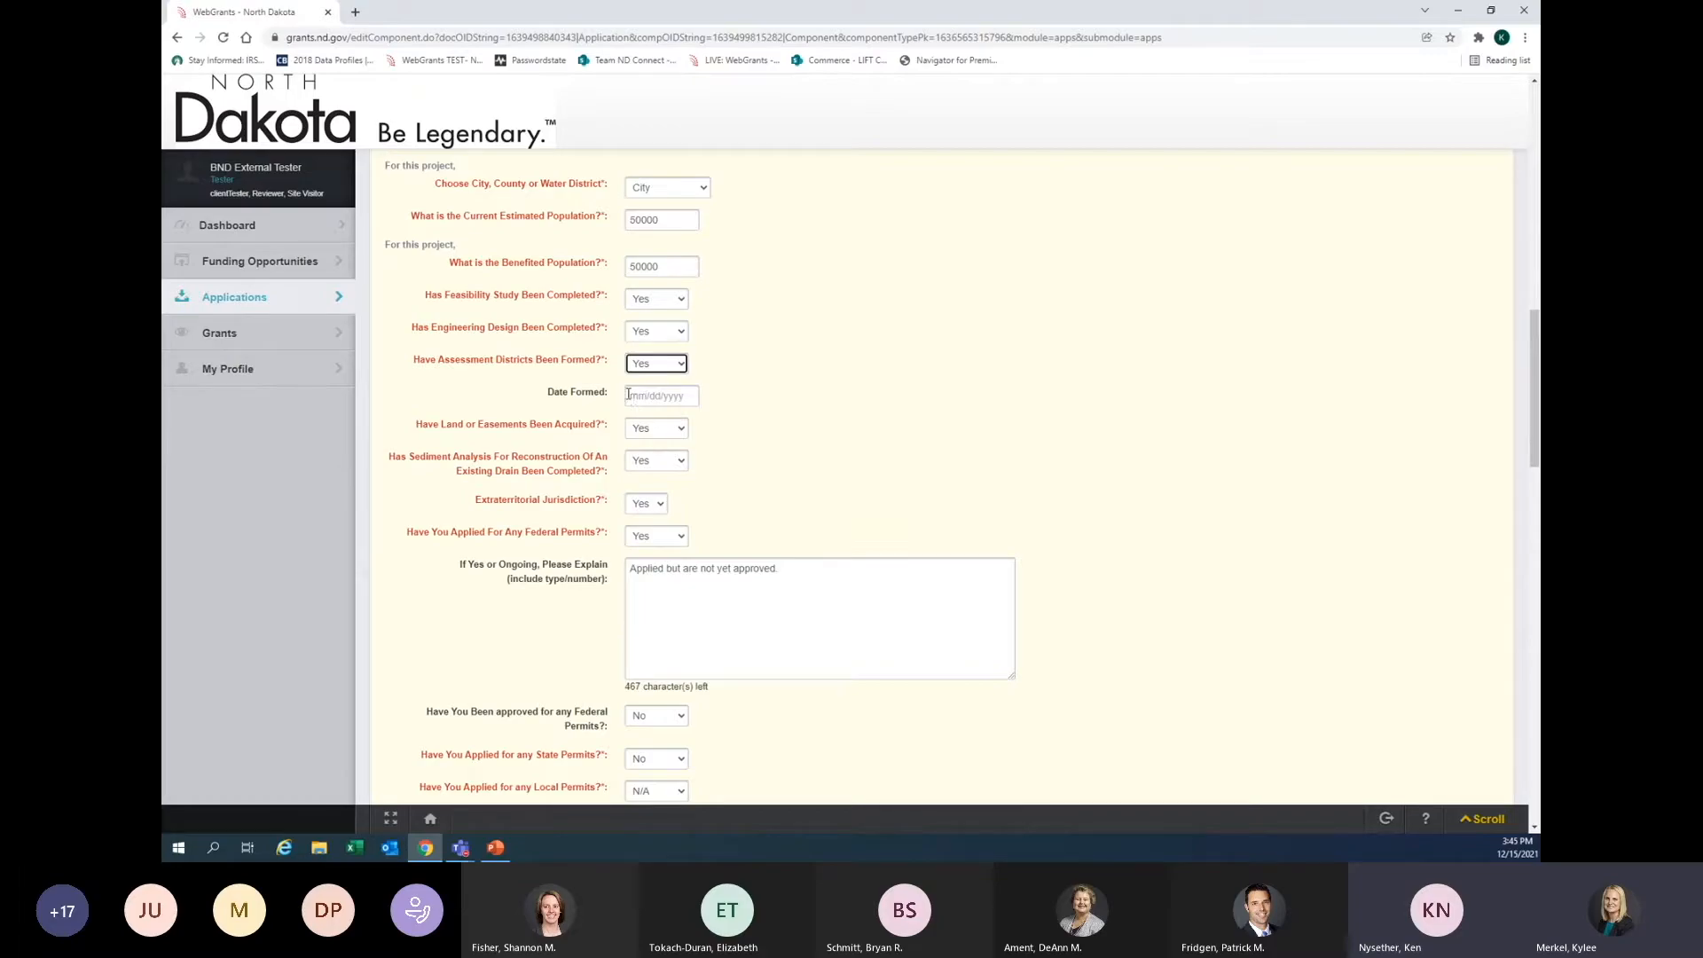
{"action": "left_click", "coordinate": [656, 366]}
{"action": "left_click", "coordinate": [646, 394]}
- Examine the answer choices for whether federal permits have been applied for, keeping Yes selected
{"action": "scroll", "coordinate": [812, 385], "scroll_direction": "down", "scroll_amount": 1}
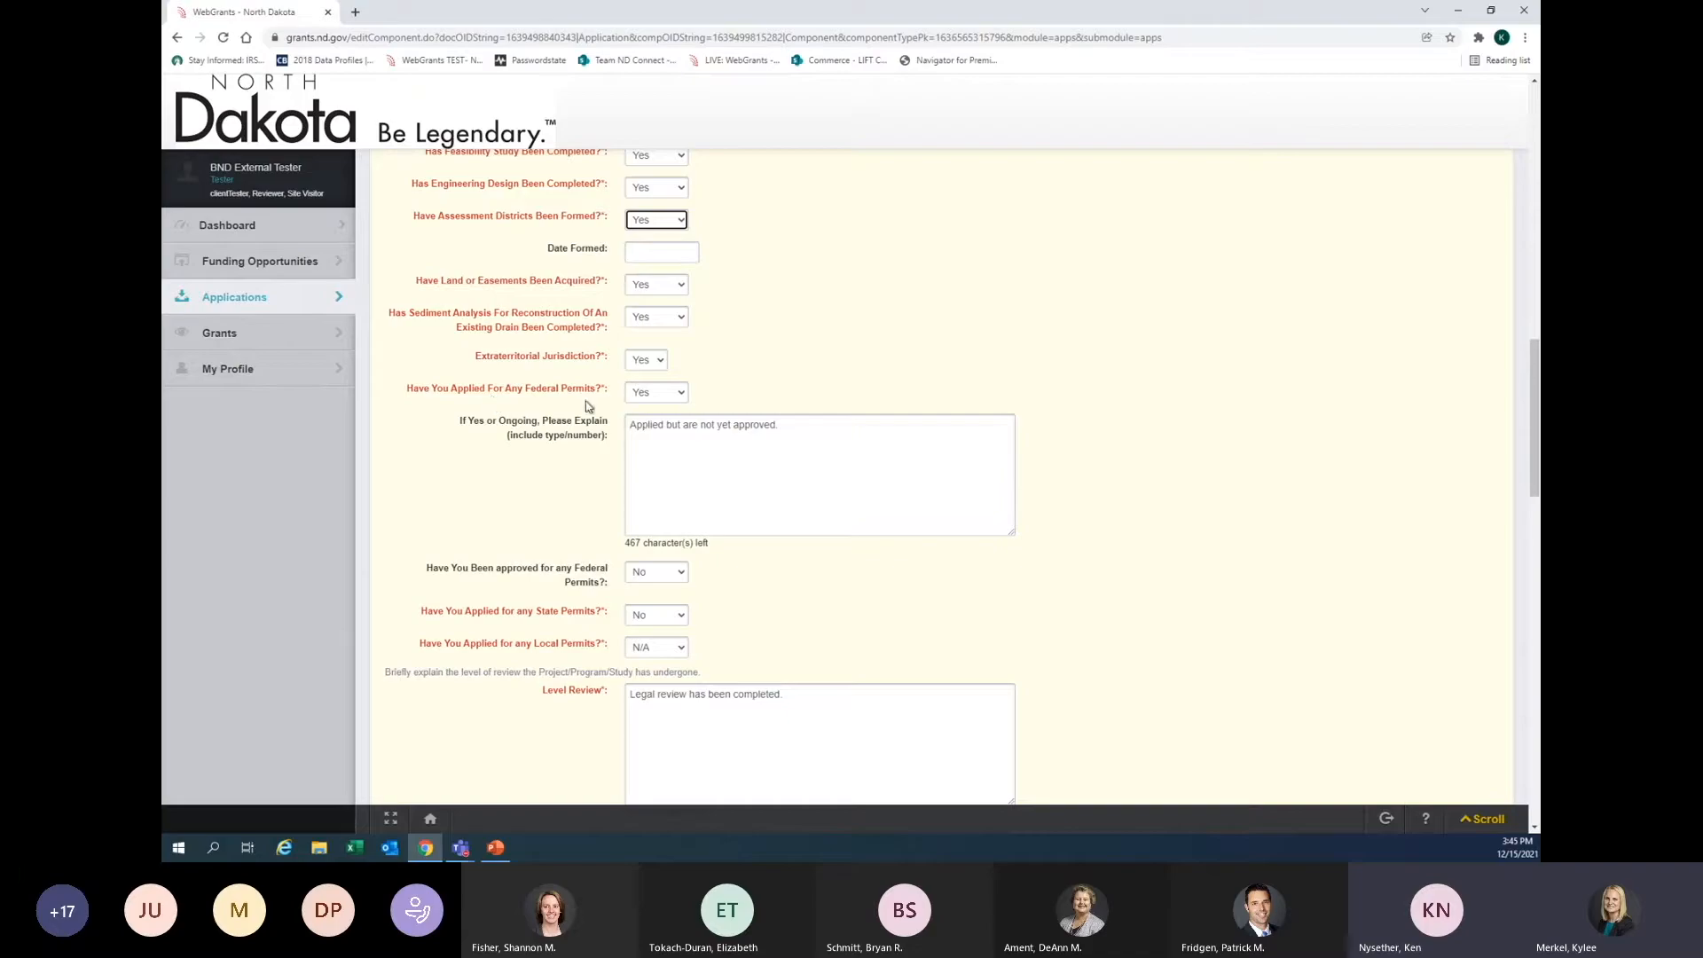
{"action": "left_click", "coordinate": [667, 399]}
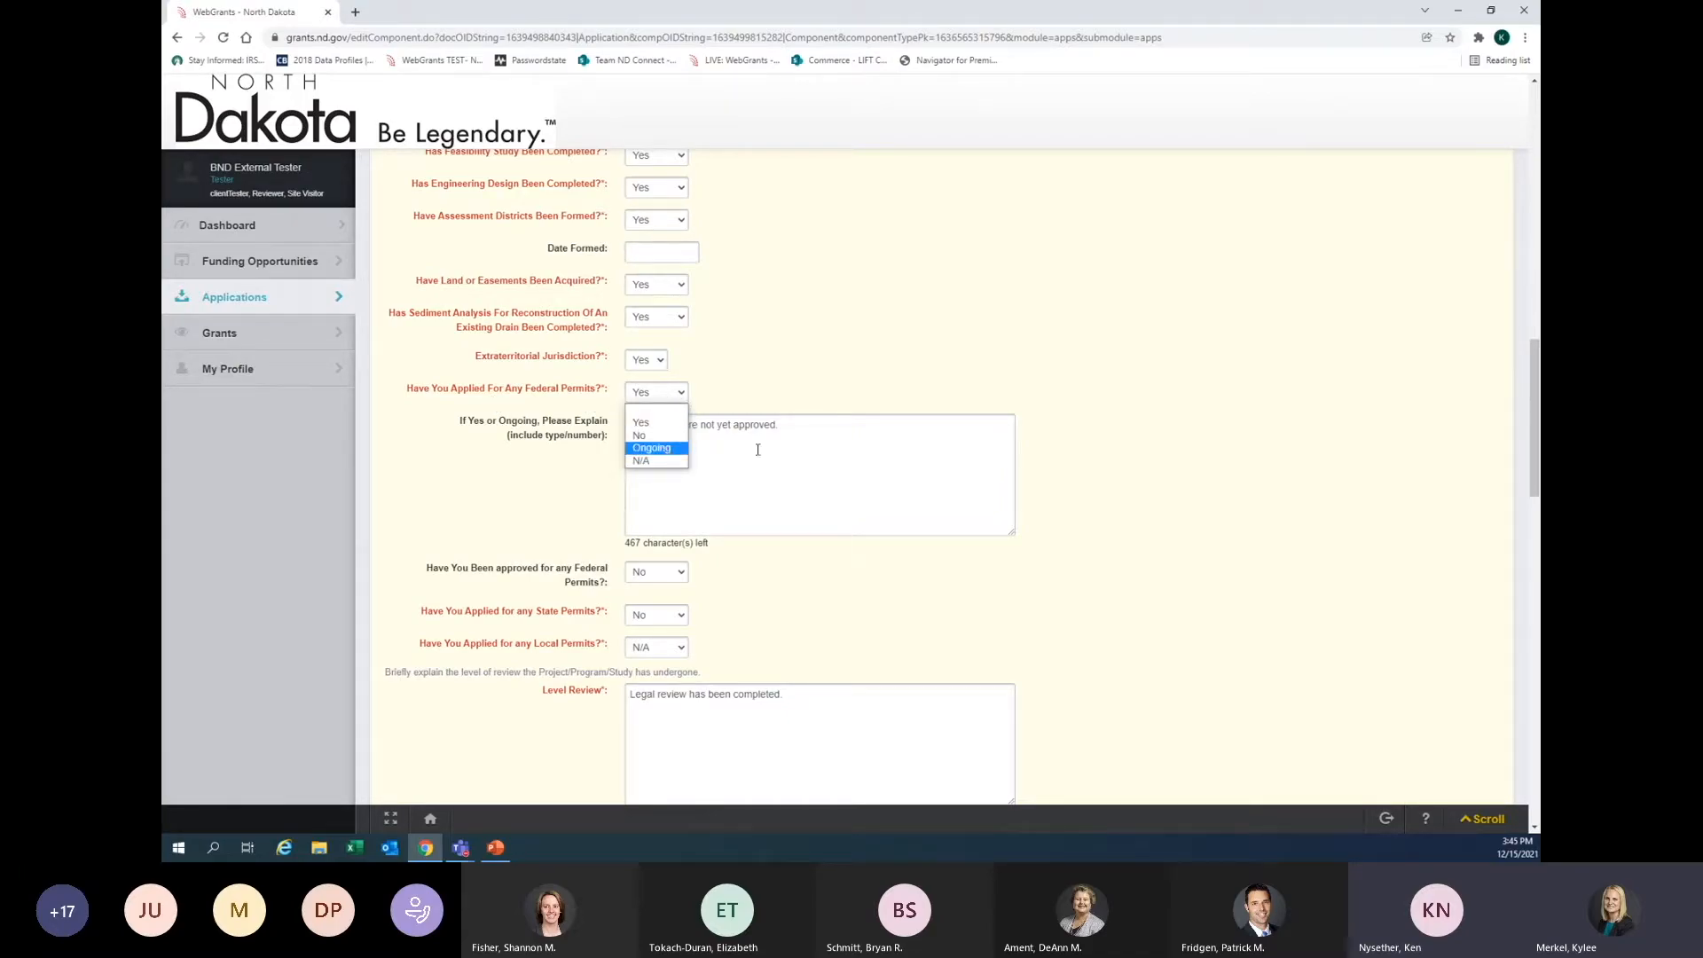
{"action": "left_click", "coordinate": [832, 380]}
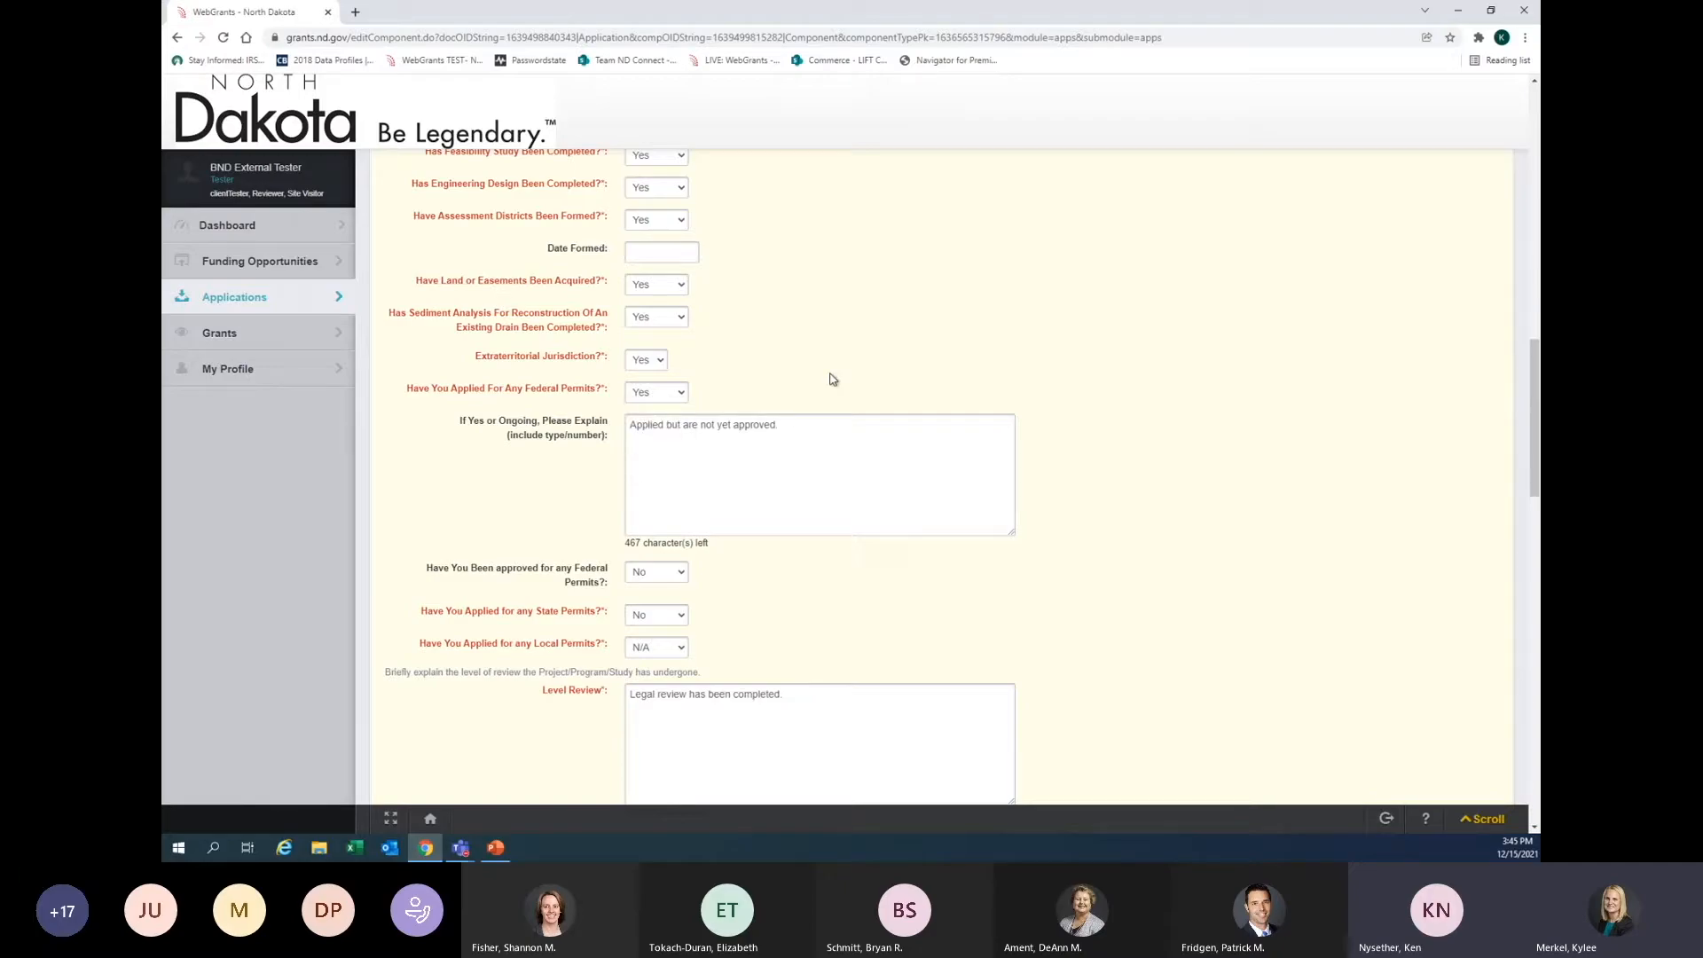
- Toggle the Federal Funding answer between Yes and No to check its contact fields, ending with No selected
{"action": "scroll", "coordinate": [818, 324], "scroll_direction": "down", "scroll_amount": 1}
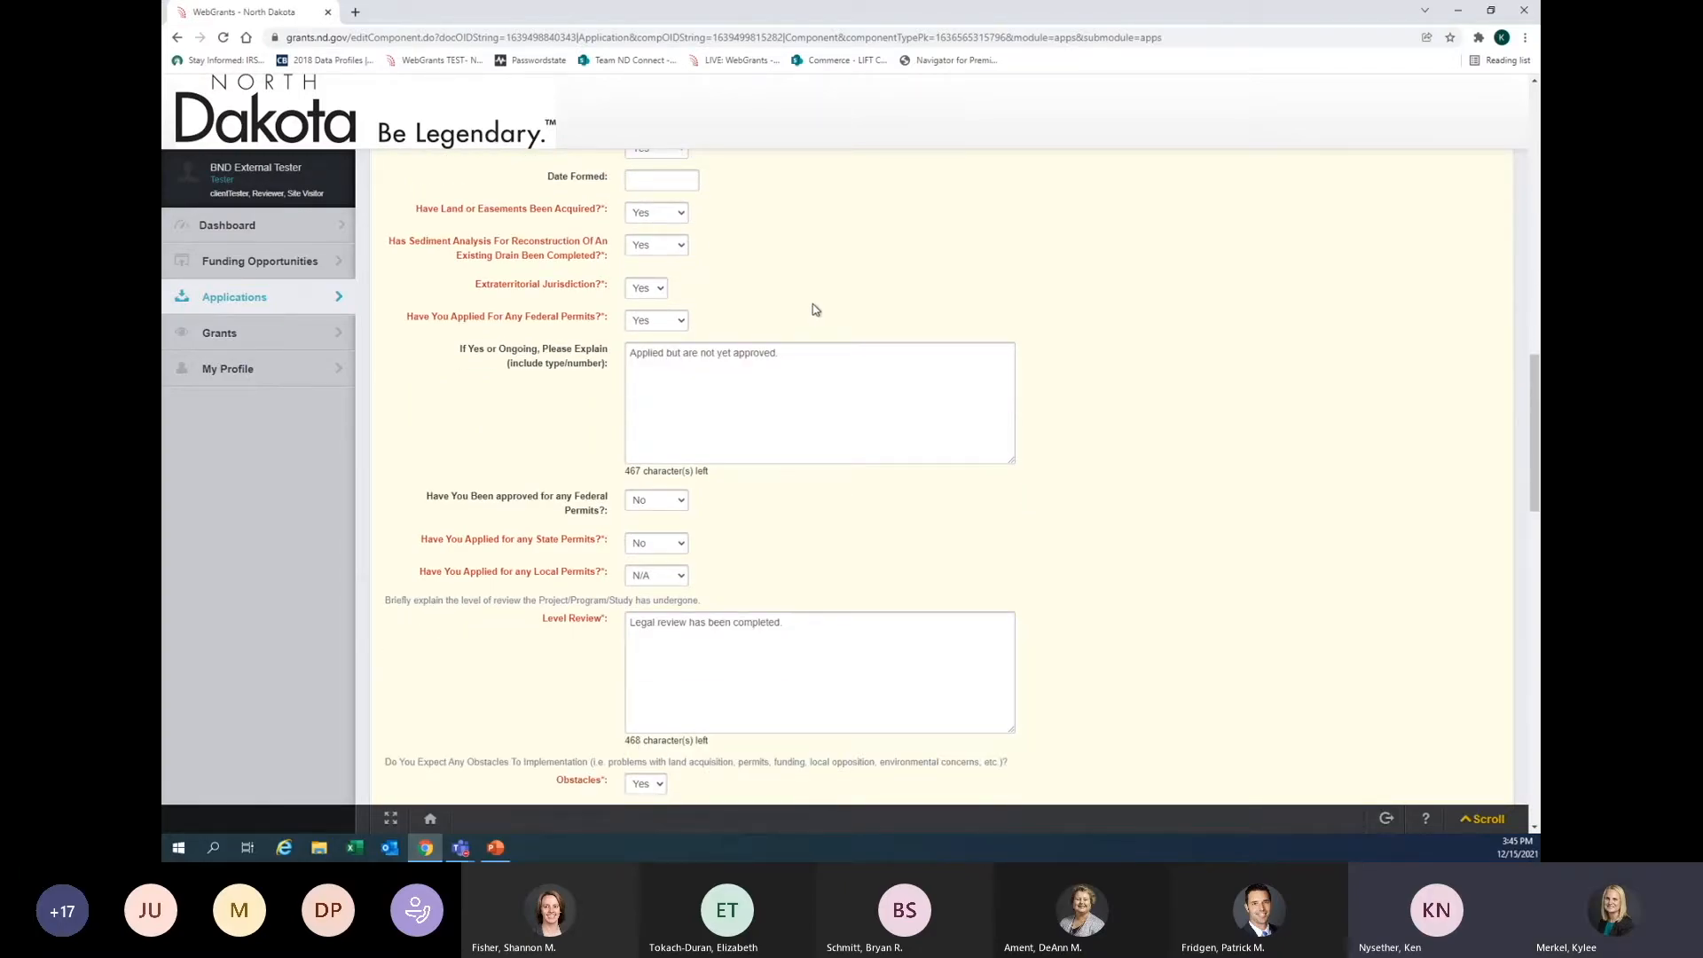
{"action": "scroll", "coordinate": [818, 310], "scroll_direction": "down", "scroll_amount": 5}
{"action": "scroll", "coordinate": [1091, 369], "scroll_direction": "down", "scroll_amount": 2}
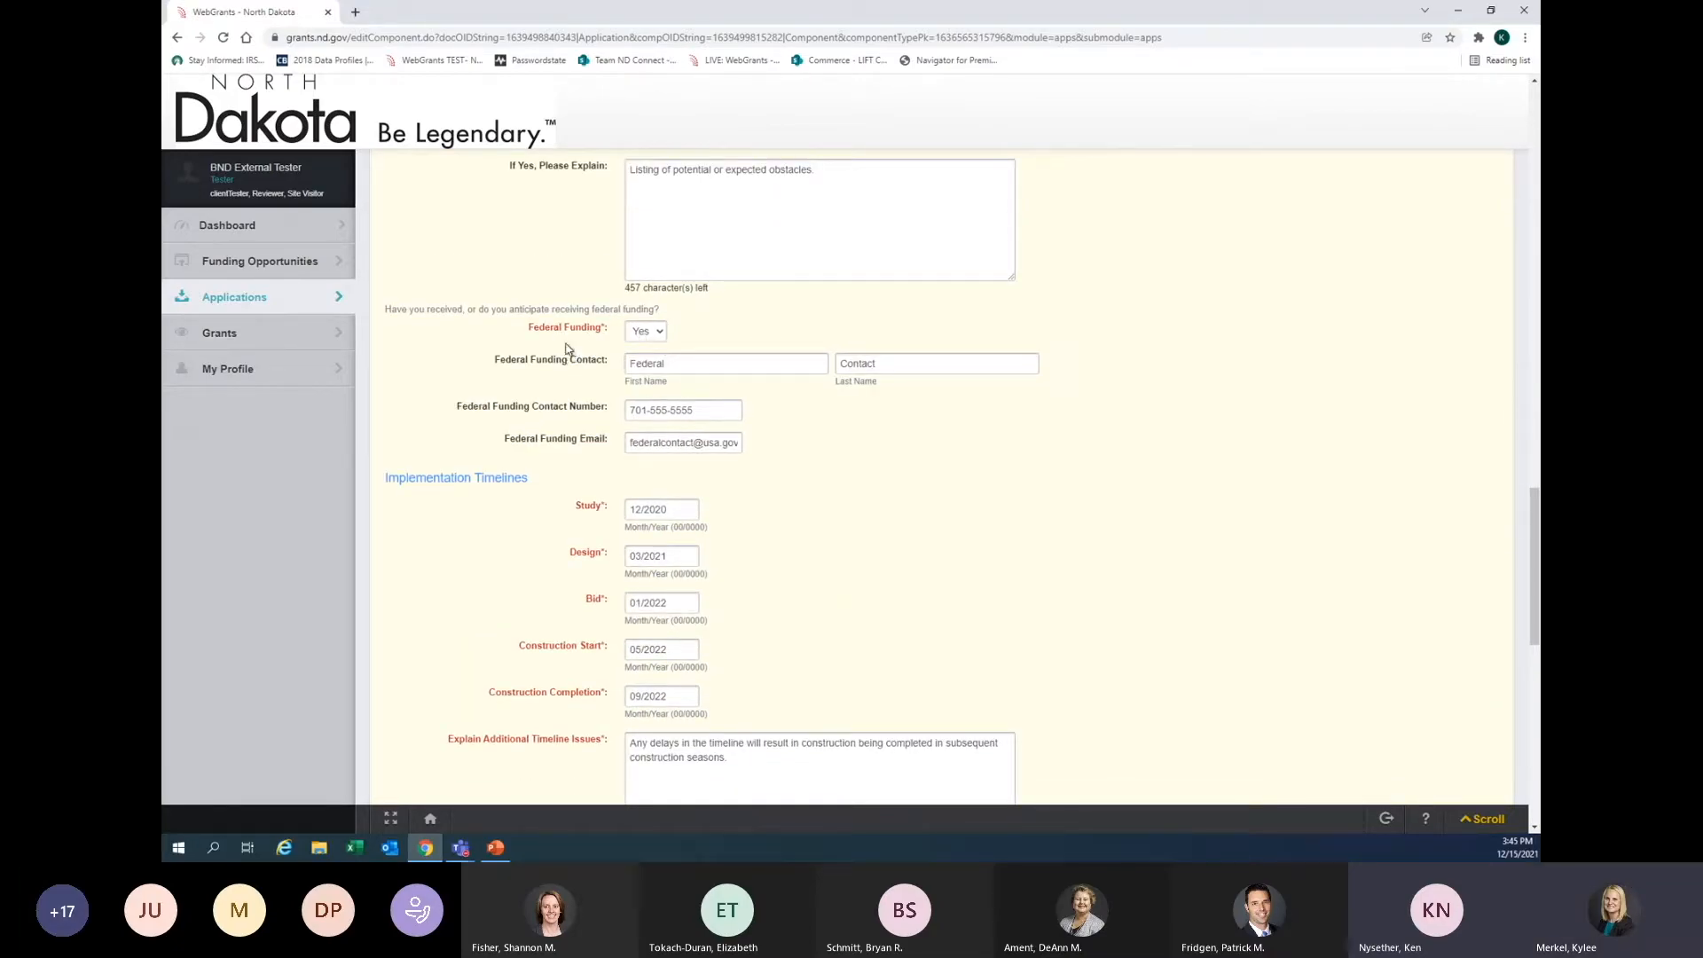
{"action": "left_click", "coordinate": [645, 331]}
{"action": "left_click", "coordinate": [645, 374]}
{"action": "left_click", "coordinate": [645, 331]}
{"action": "left_click", "coordinate": [648, 360]}
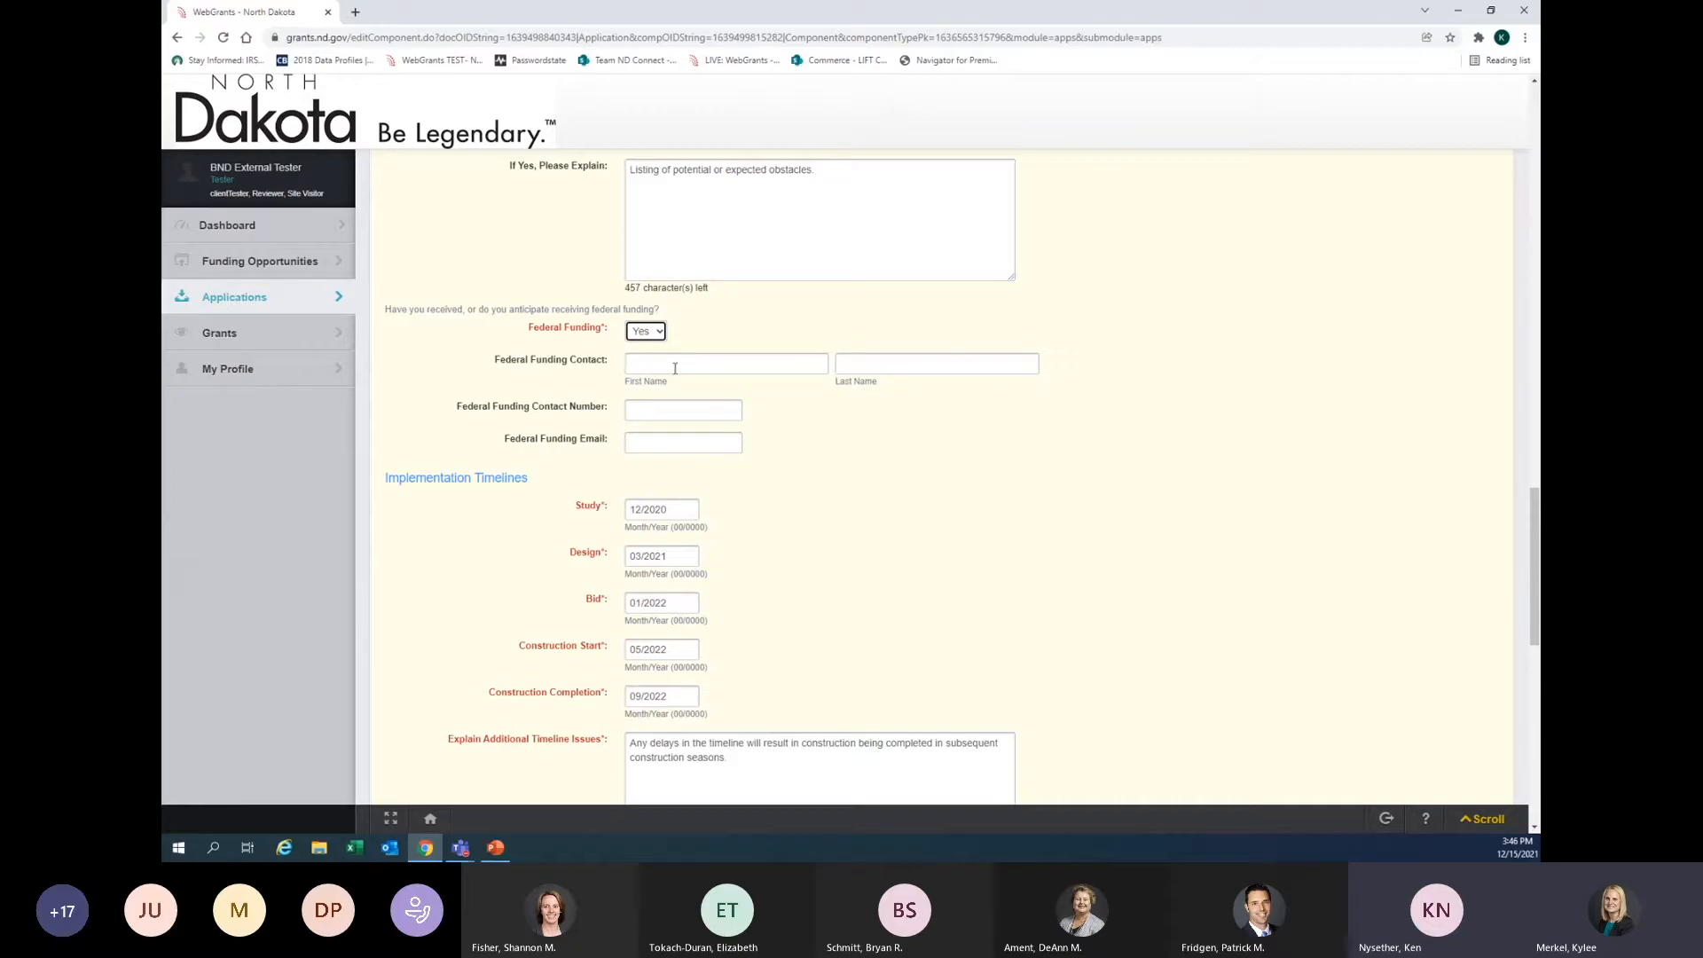
{"action": "left_click", "coordinate": [649, 331]}
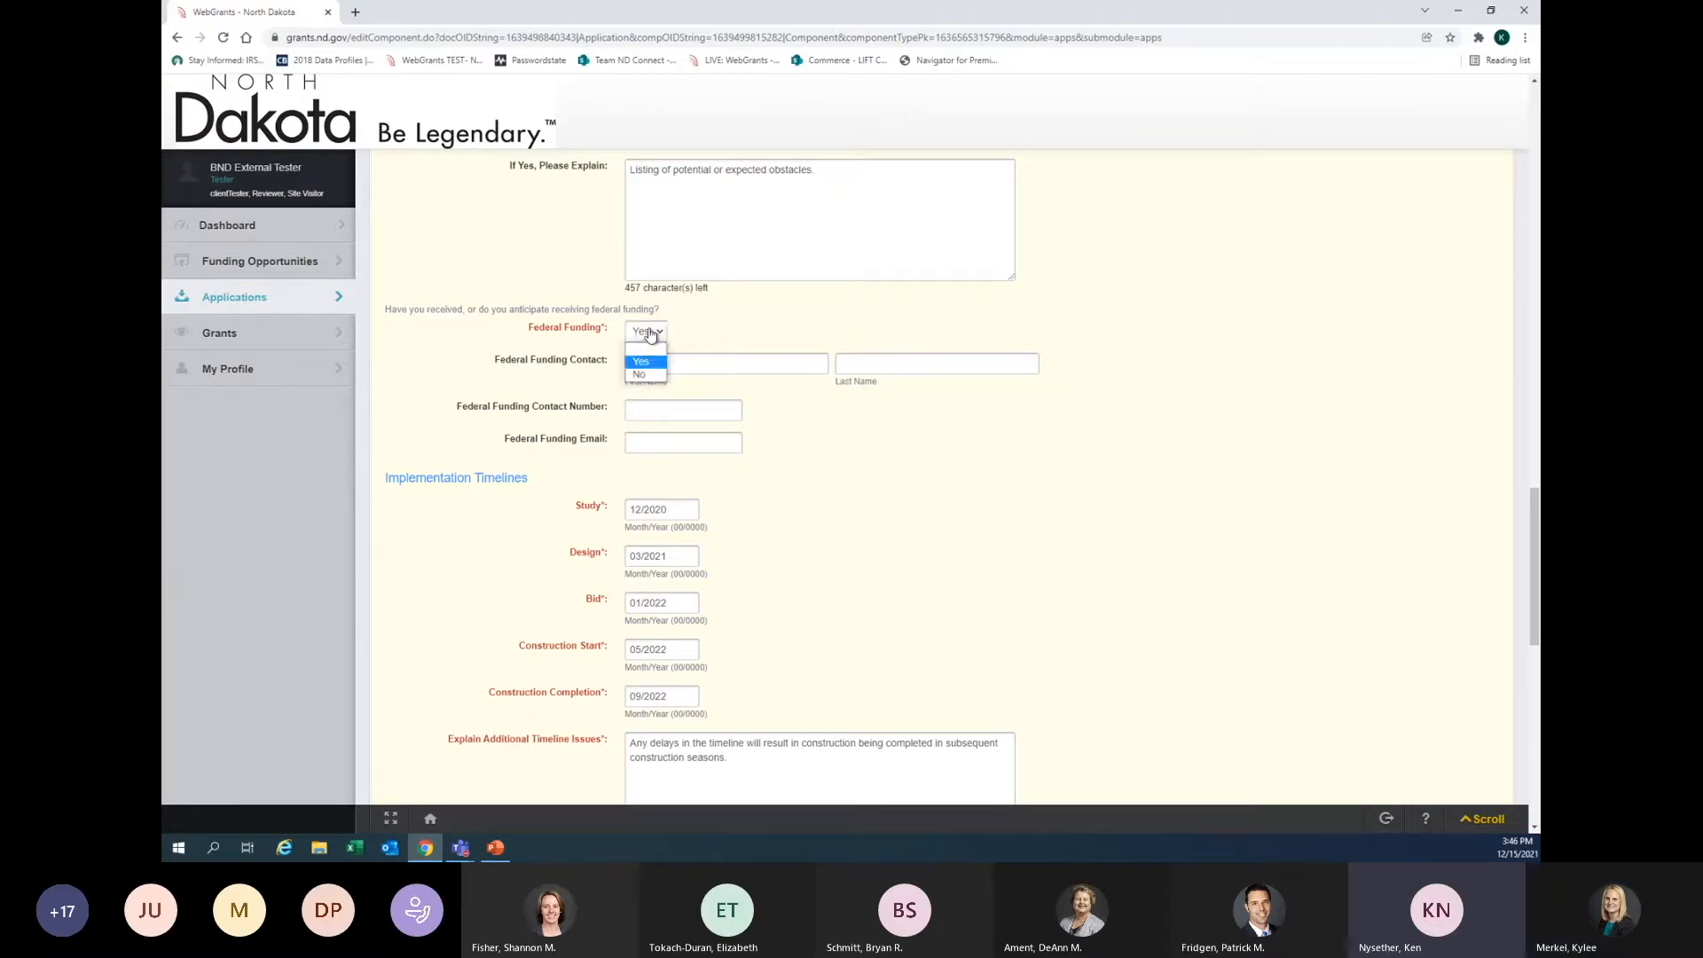
{"action": "left_click", "coordinate": [657, 374]}
- Review the Implementation Timelines and Certification sections and try to save the form
{"action": "scroll", "coordinate": [845, 399], "scroll_direction": "down", "scroll_amount": 3}
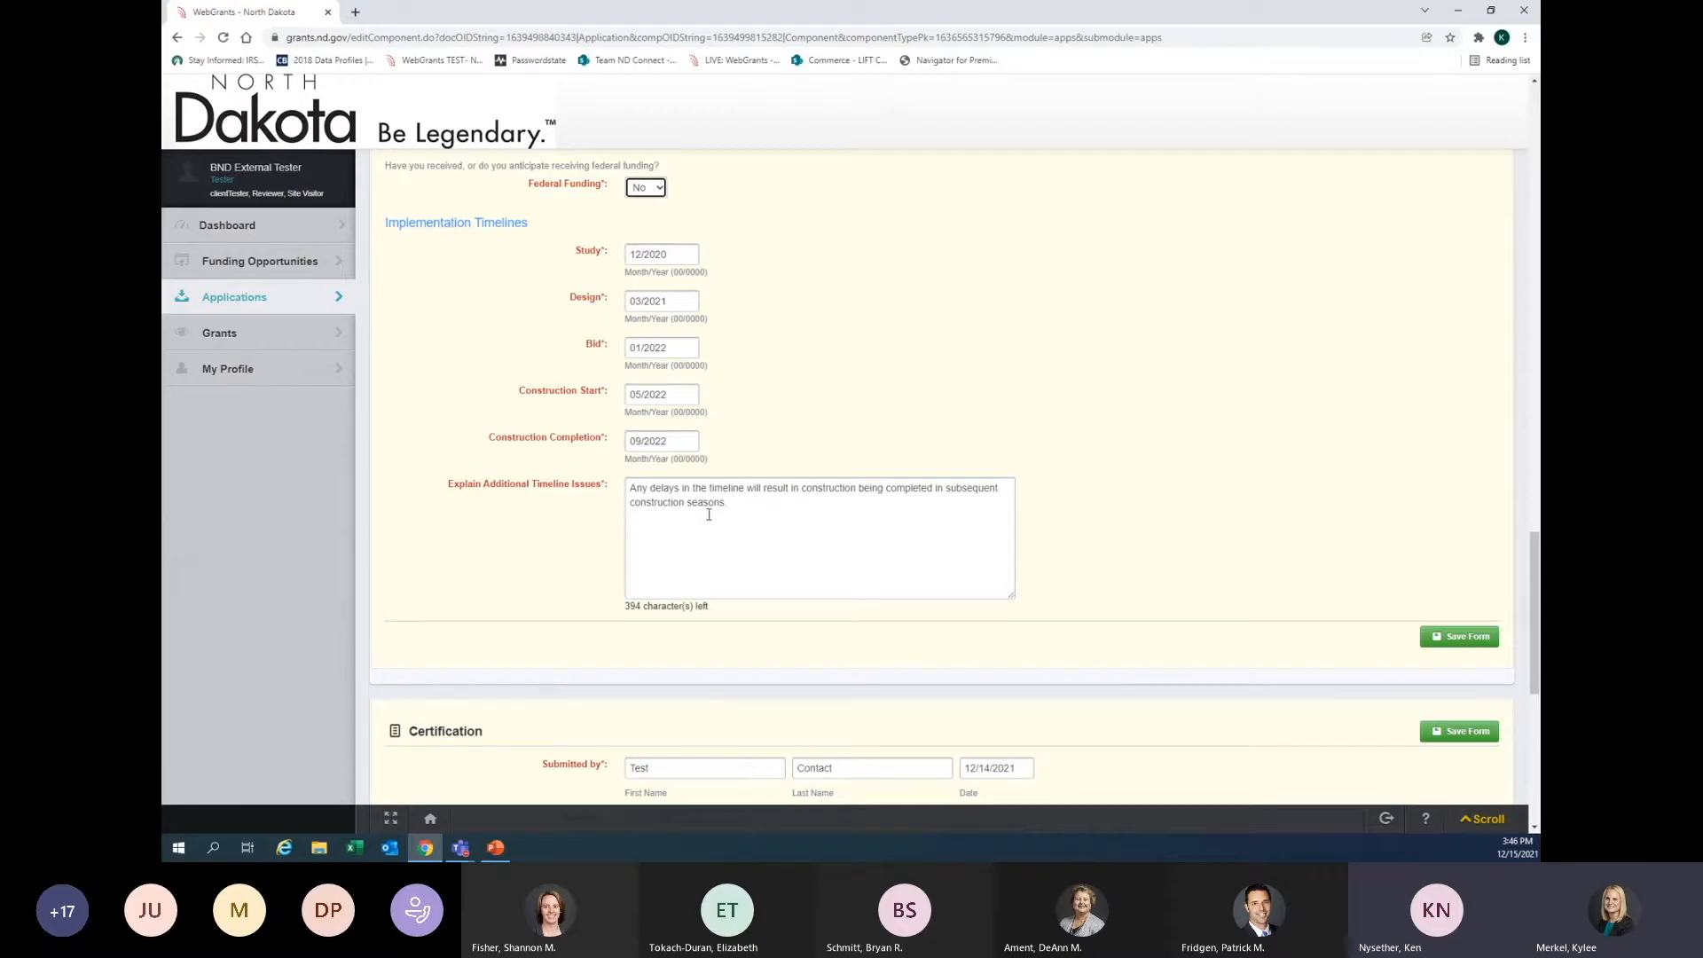
{"action": "scroll", "coordinate": [703, 497], "scroll_direction": "down", "scroll_amount": 1}
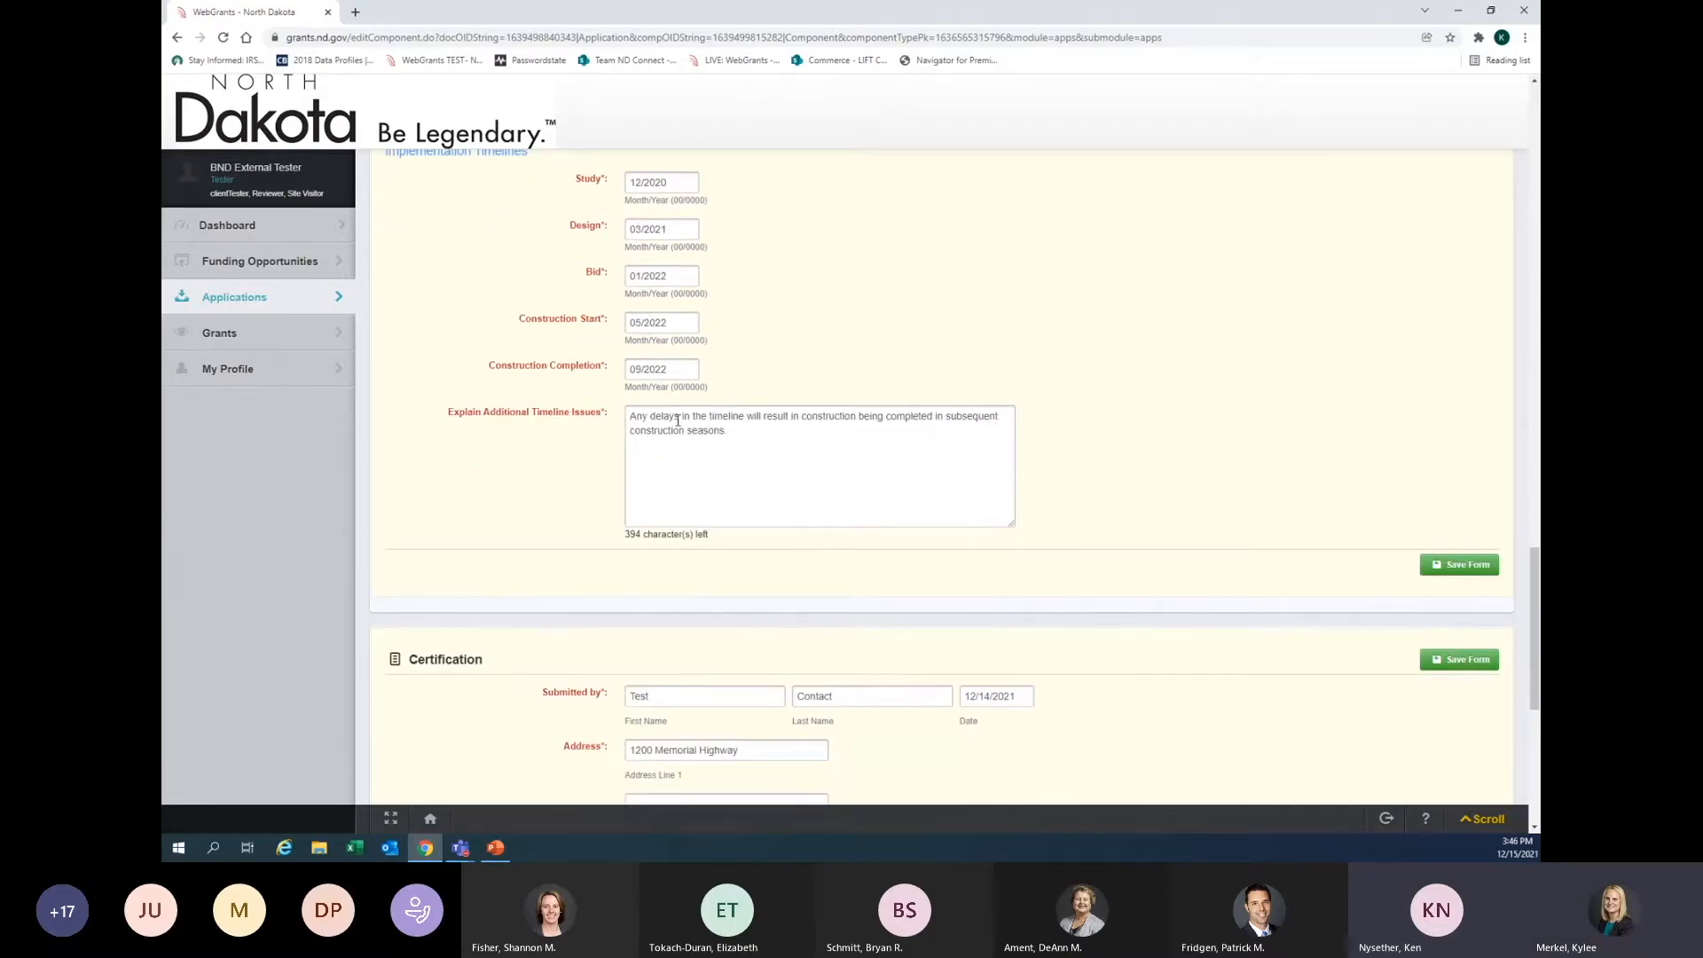
{"action": "scroll", "coordinate": [705, 430], "scroll_direction": "down", "scroll_amount": 5}
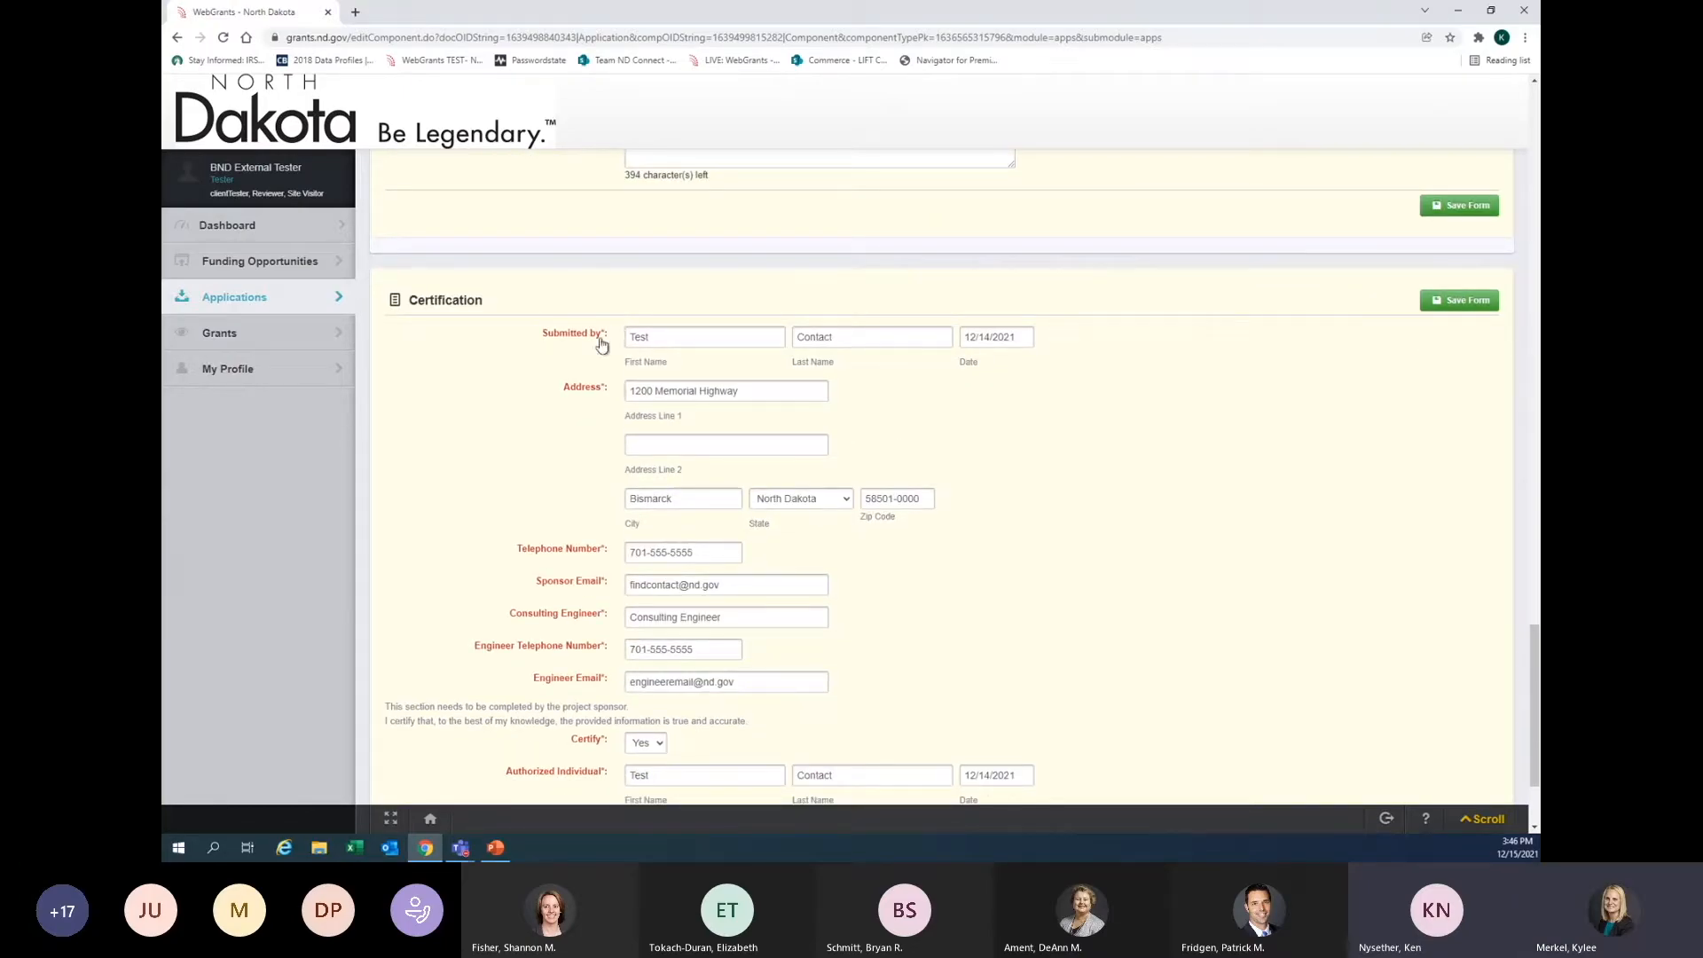
{"action": "scroll", "coordinate": [480, 336], "scroll_direction": "down", "scroll_amount": 1}
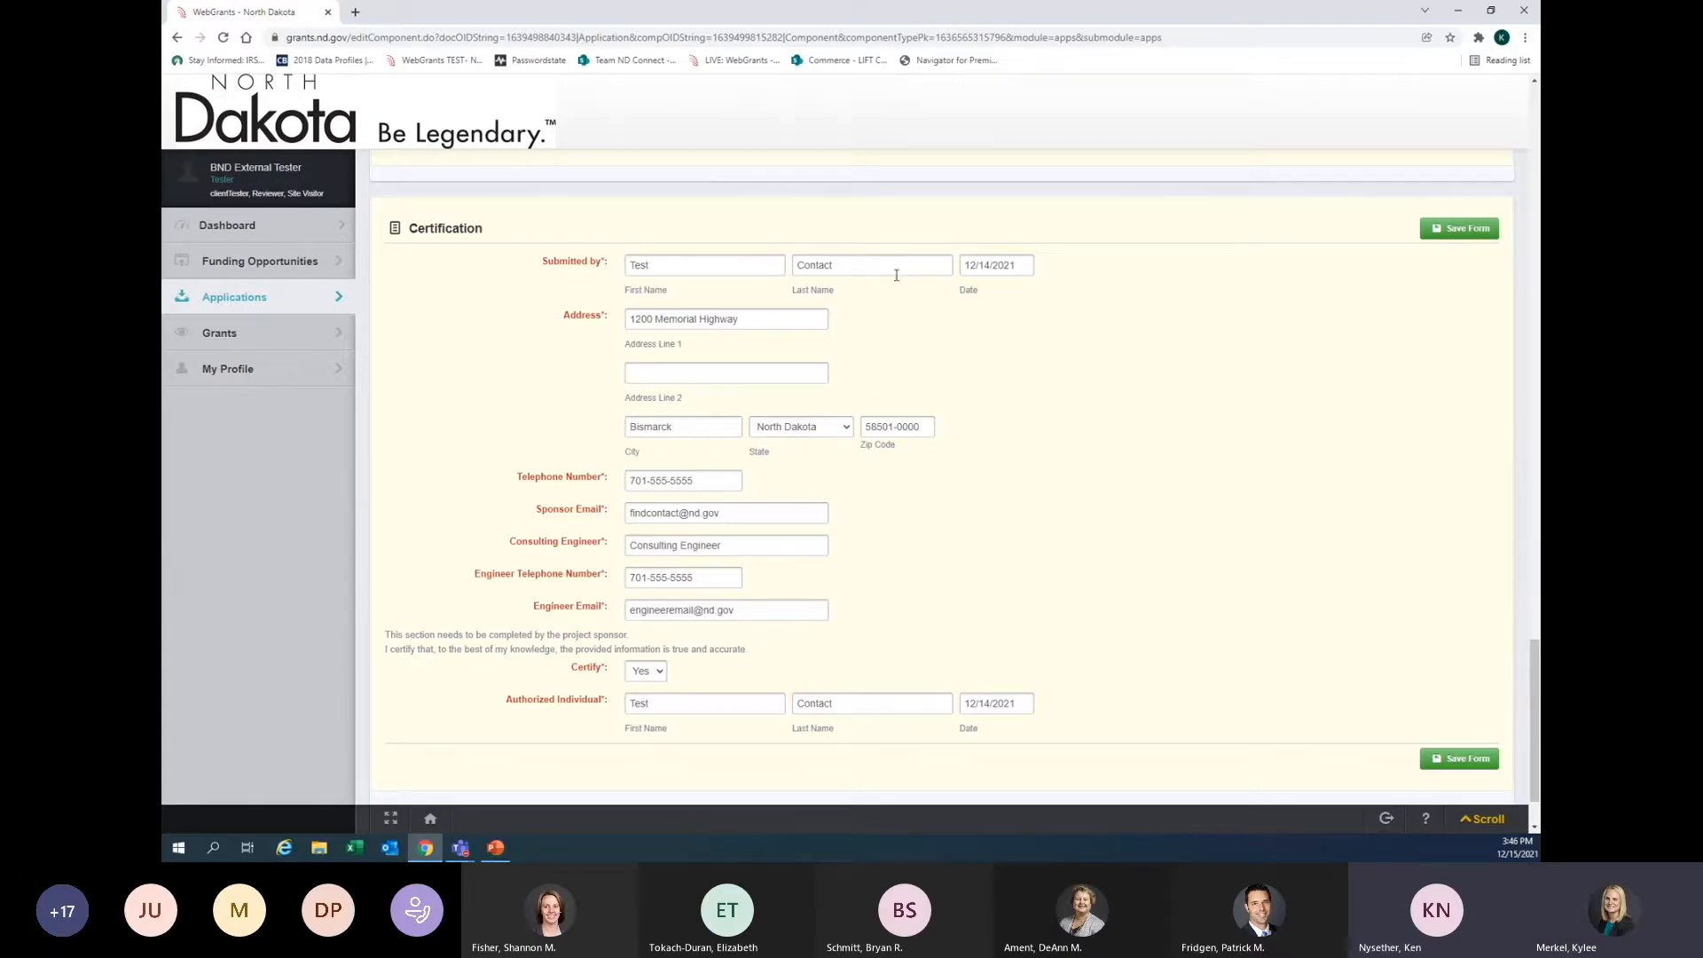
{"action": "scroll", "coordinate": [902, 275], "scroll_direction": "down", "scroll_amount": 1}
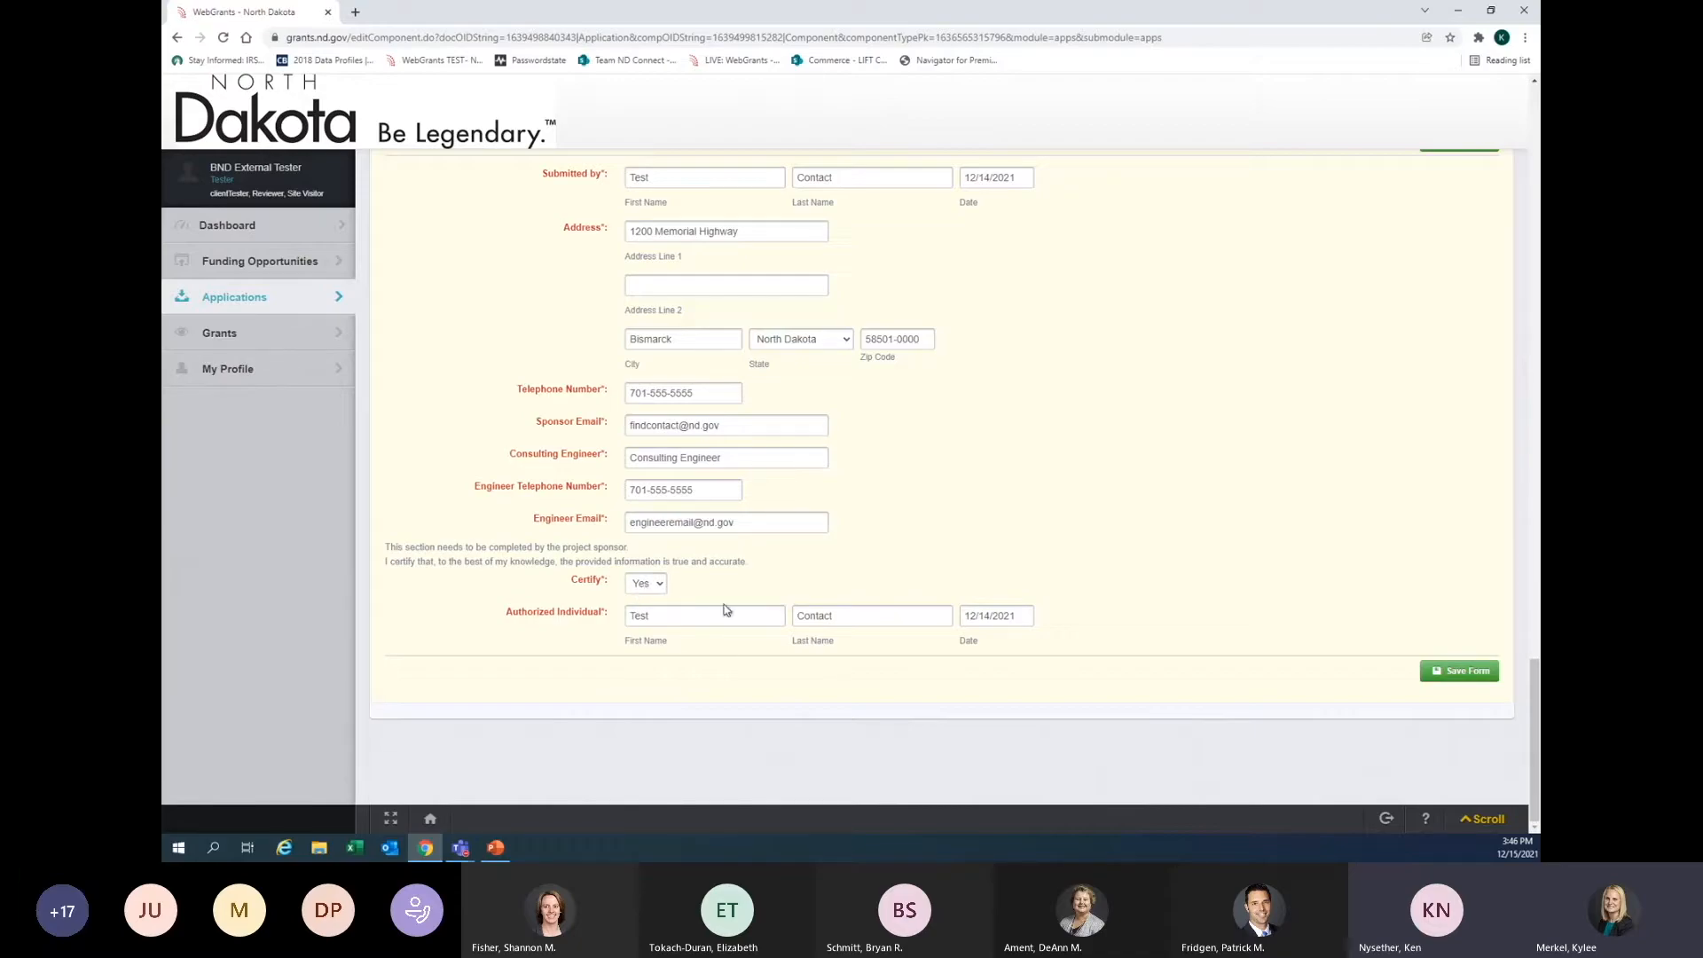
{"action": "left_click", "coordinate": [1457, 676]}
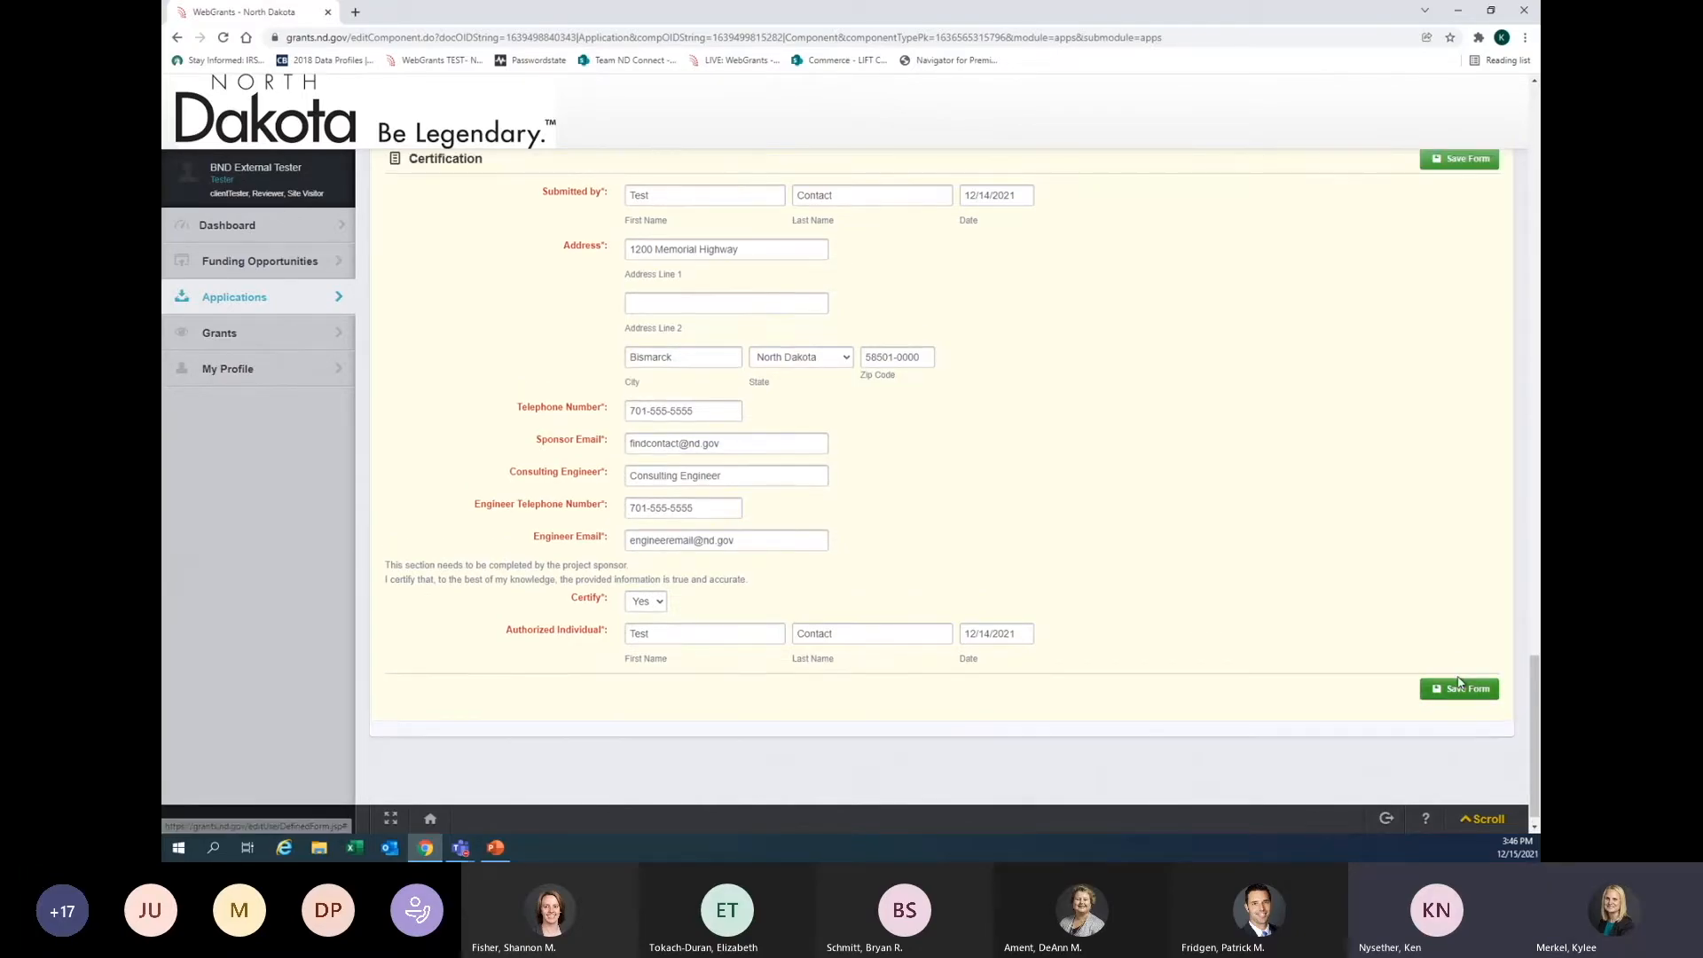
- Set Have Assessment Districts Been Formed to No and save the Infrastructure Funding Request form
{"action": "scroll", "coordinate": [1447, 390], "scroll_direction": "up", "scroll_amount": 4}
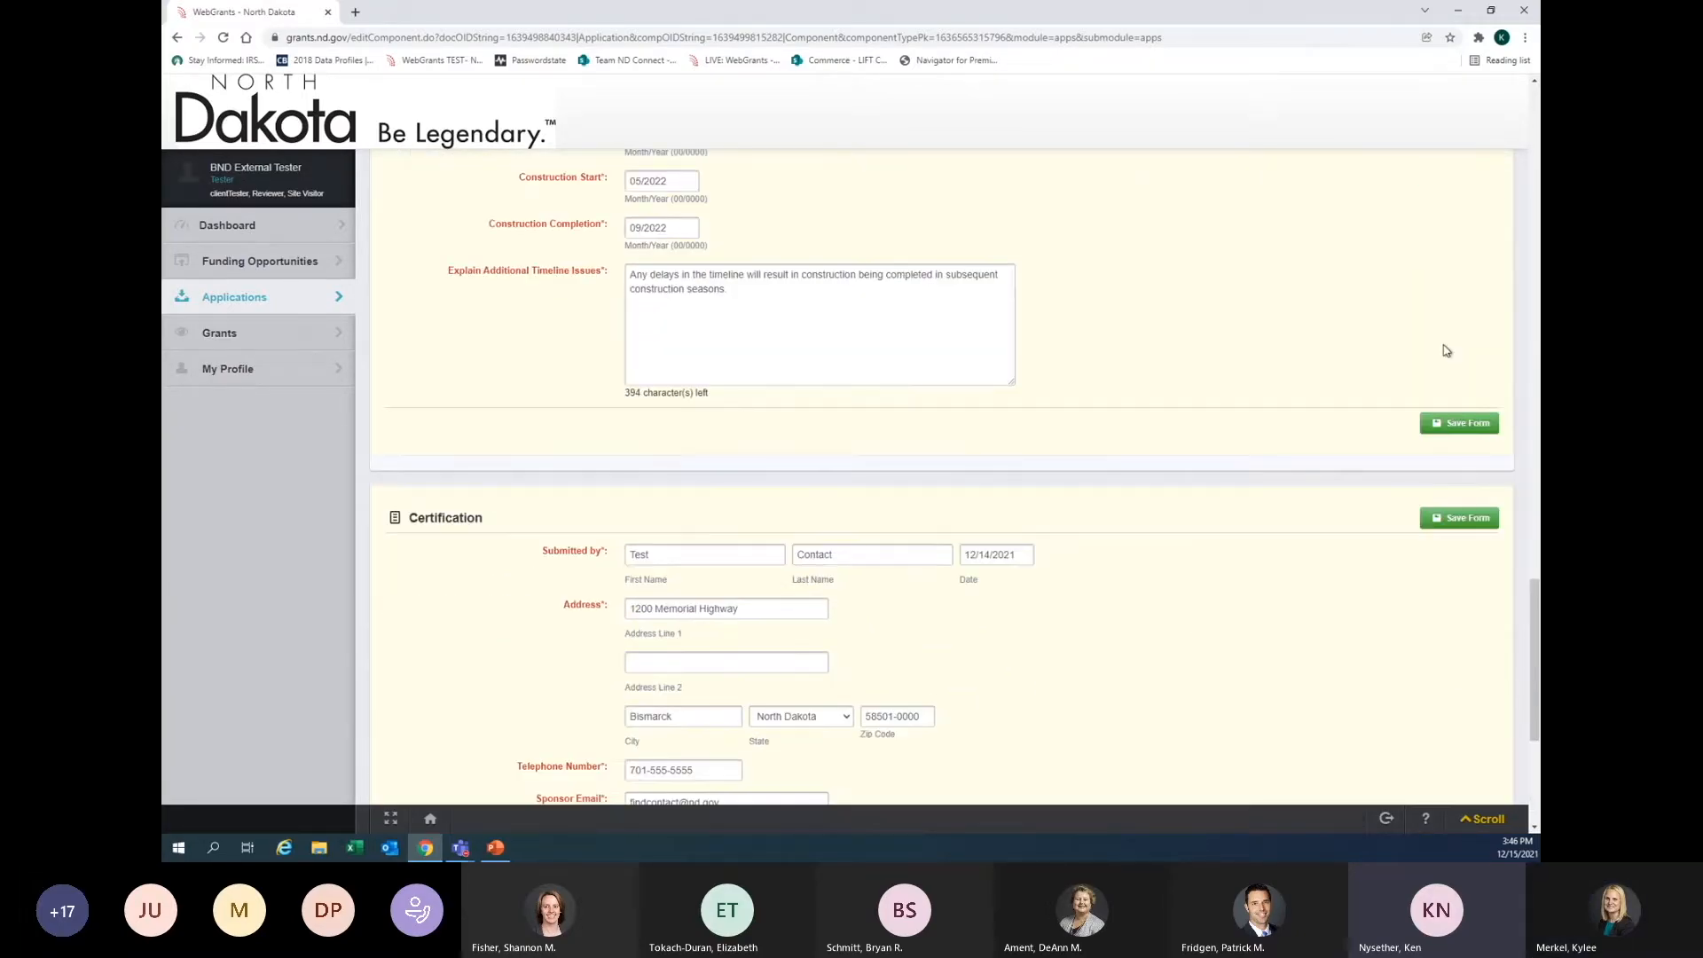
{"action": "scroll", "coordinate": [1447, 350], "scroll_direction": "up", "scroll_amount": 15}
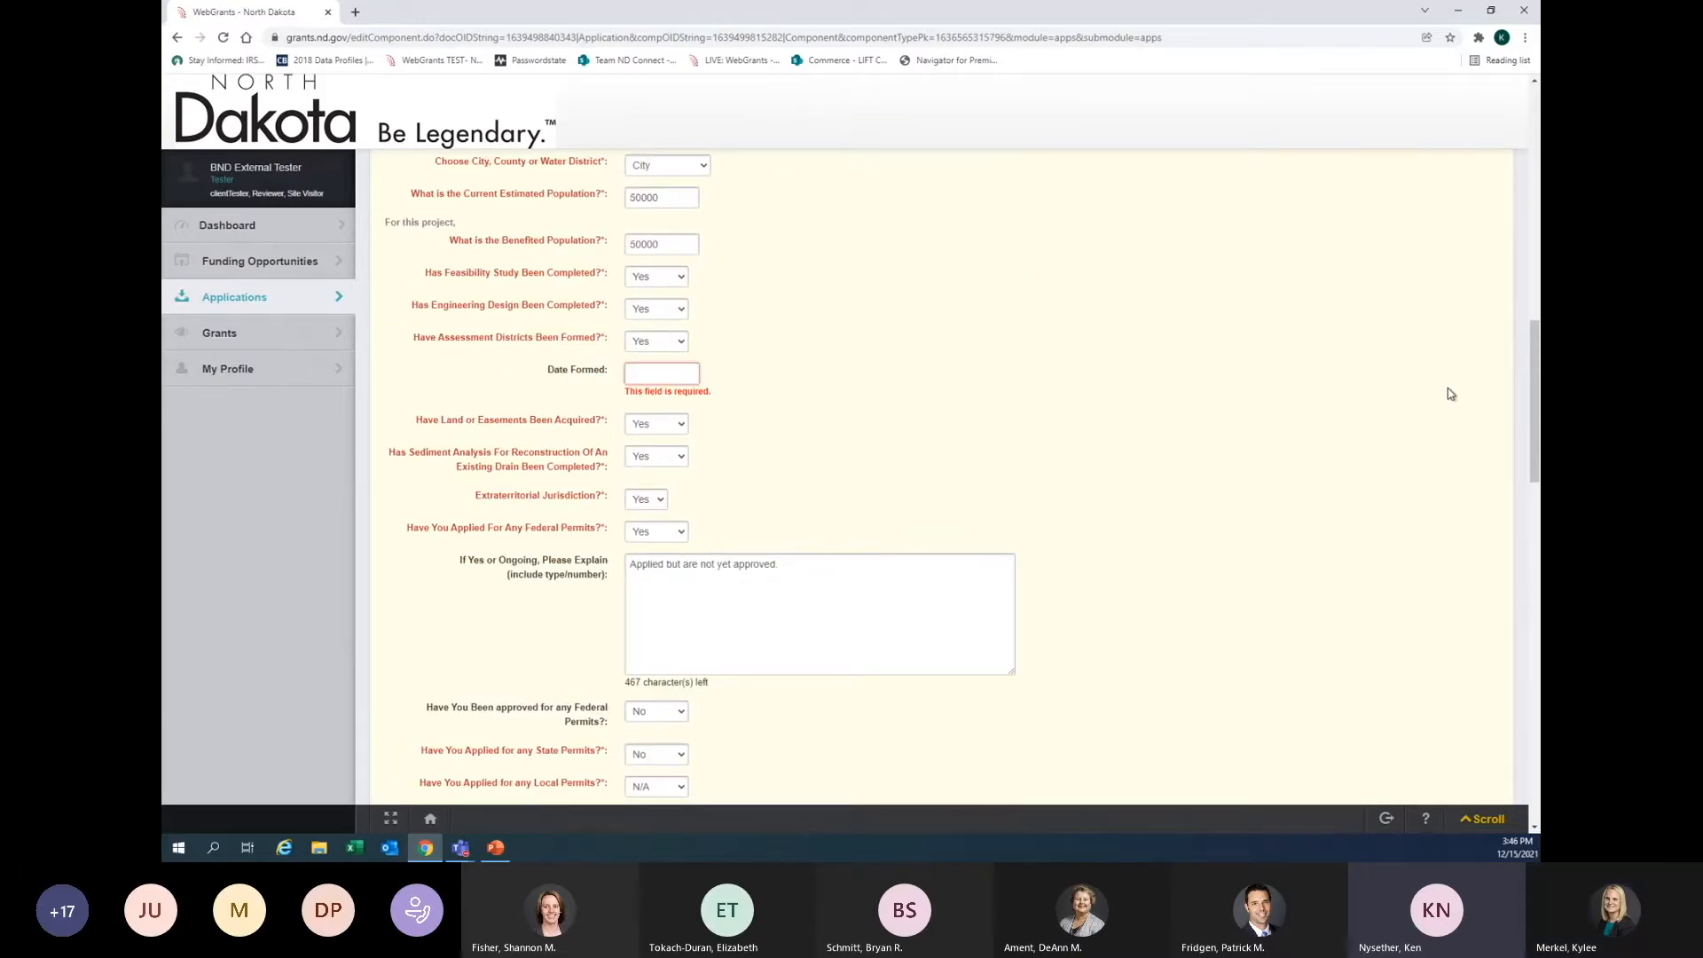
{"action": "left_click", "coordinate": [656, 342]}
{"action": "left_click", "coordinate": [656, 390]}
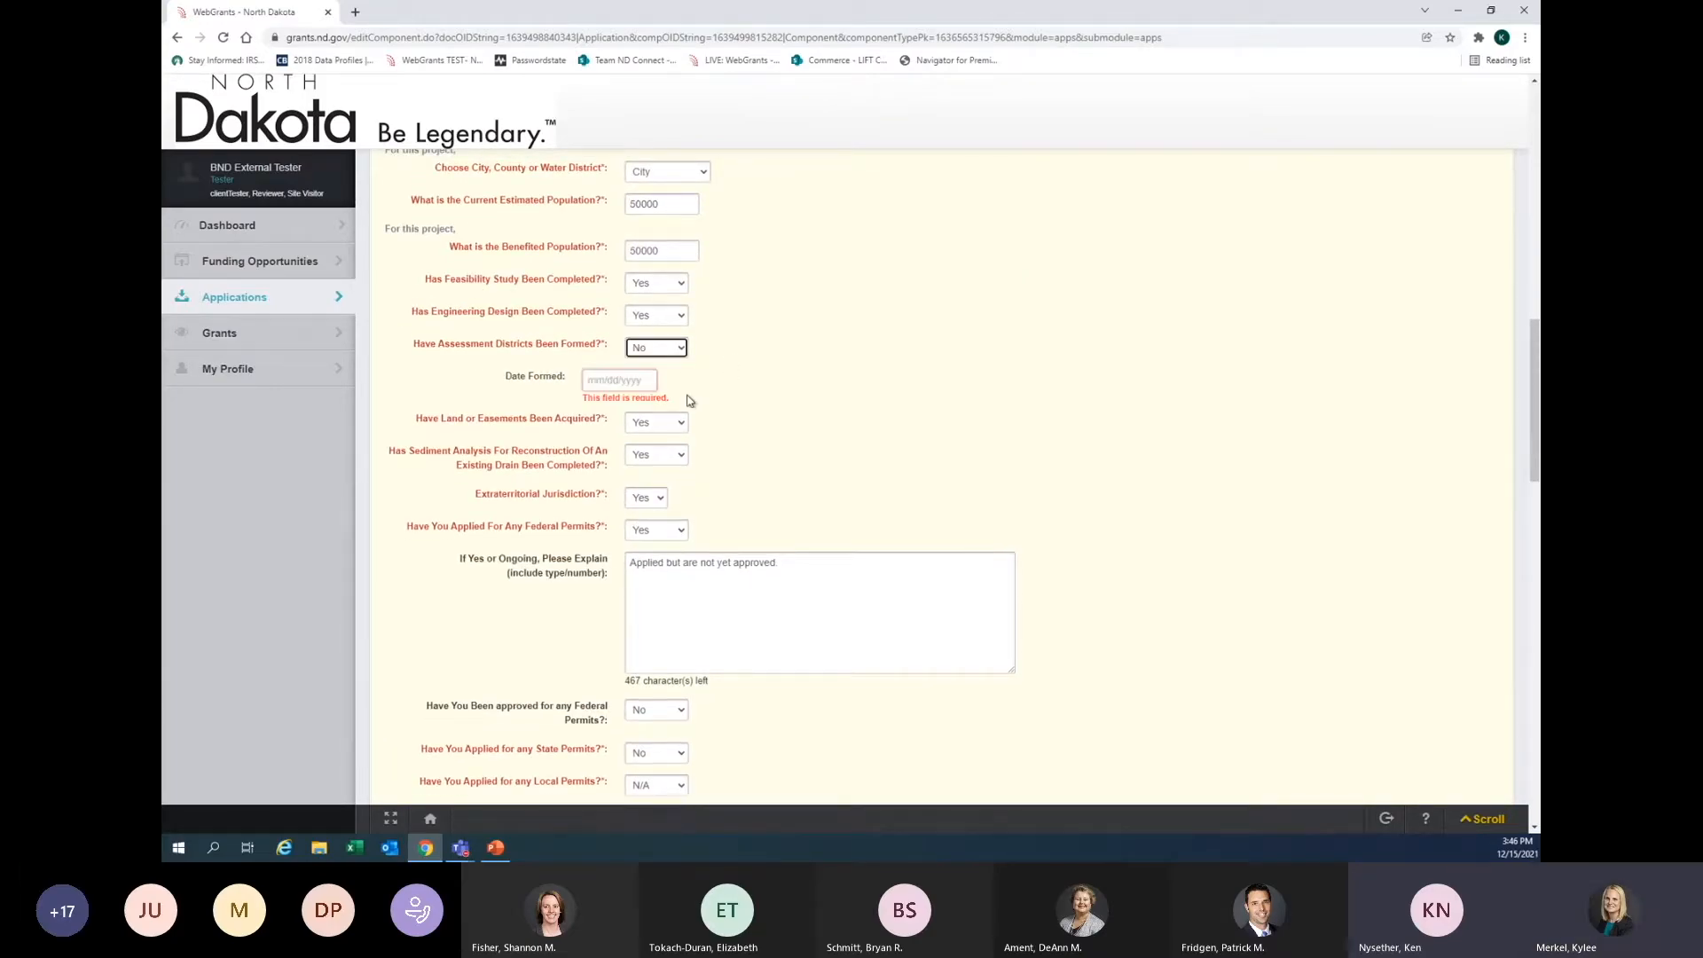
{"action": "scroll", "coordinate": [939, 391], "scroll_direction": "up", "scroll_amount": 10}
{"action": "left_click", "coordinate": [1439, 507]}
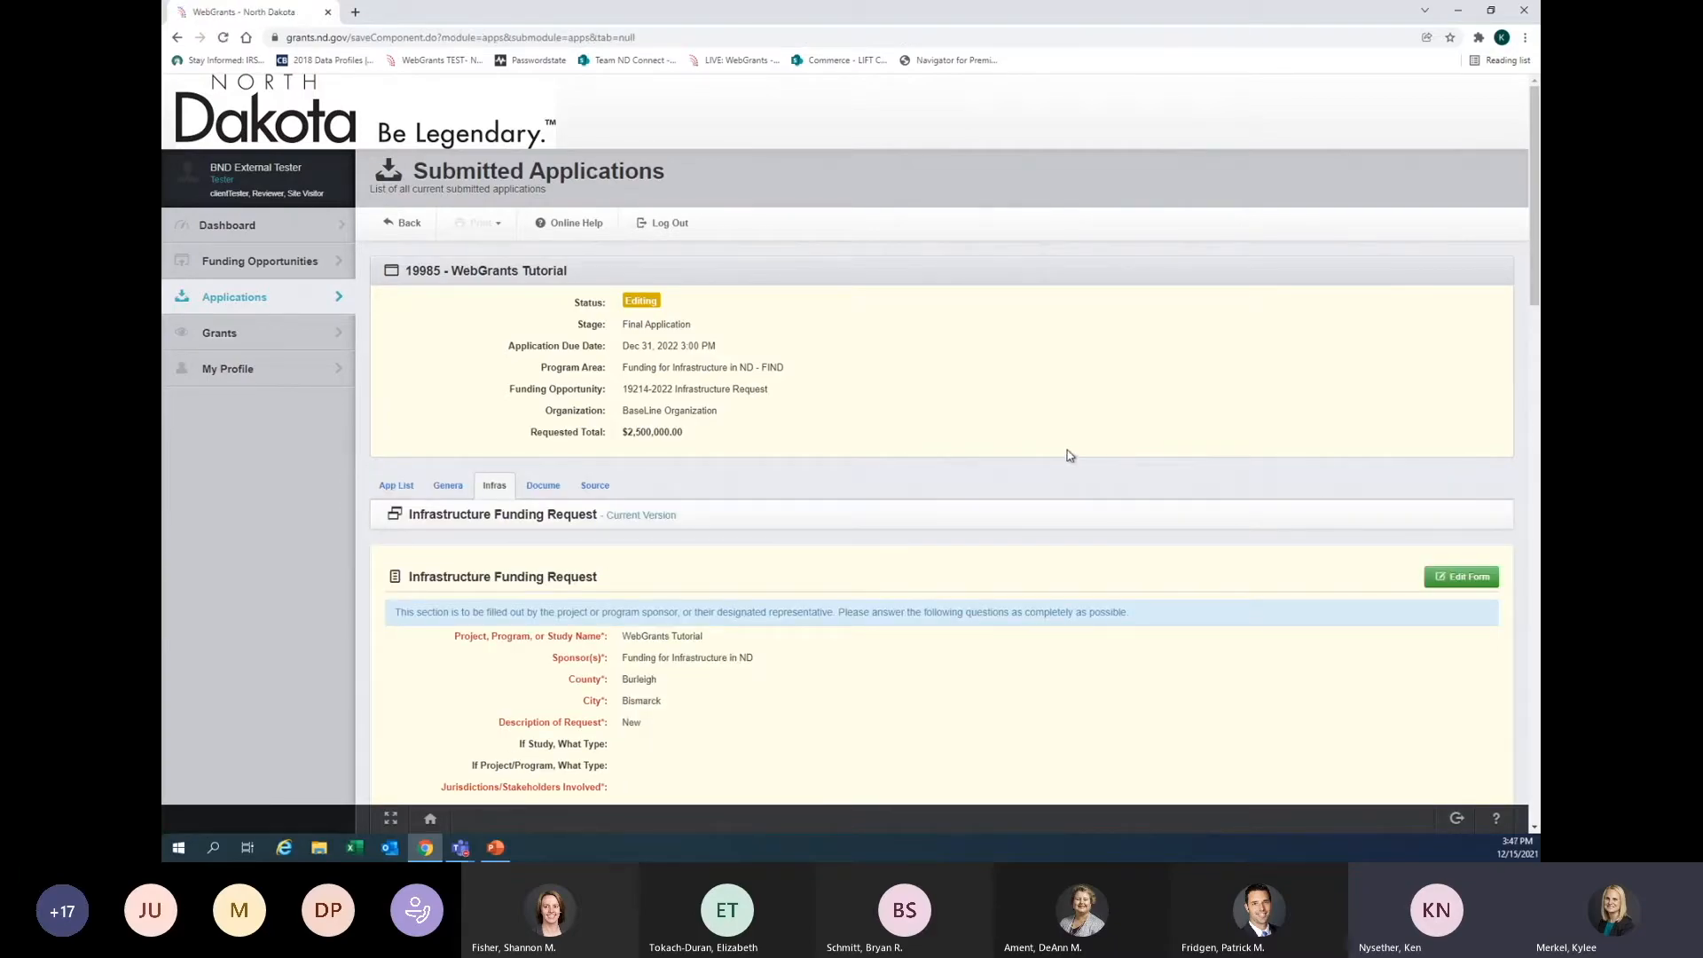
- Review the saved Infrastructure Funding Request, check the application's component list, and reopen the request from there
{"action": "scroll", "coordinate": [1068, 455], "scroll_direction": "down", "scroll_amount": 5}
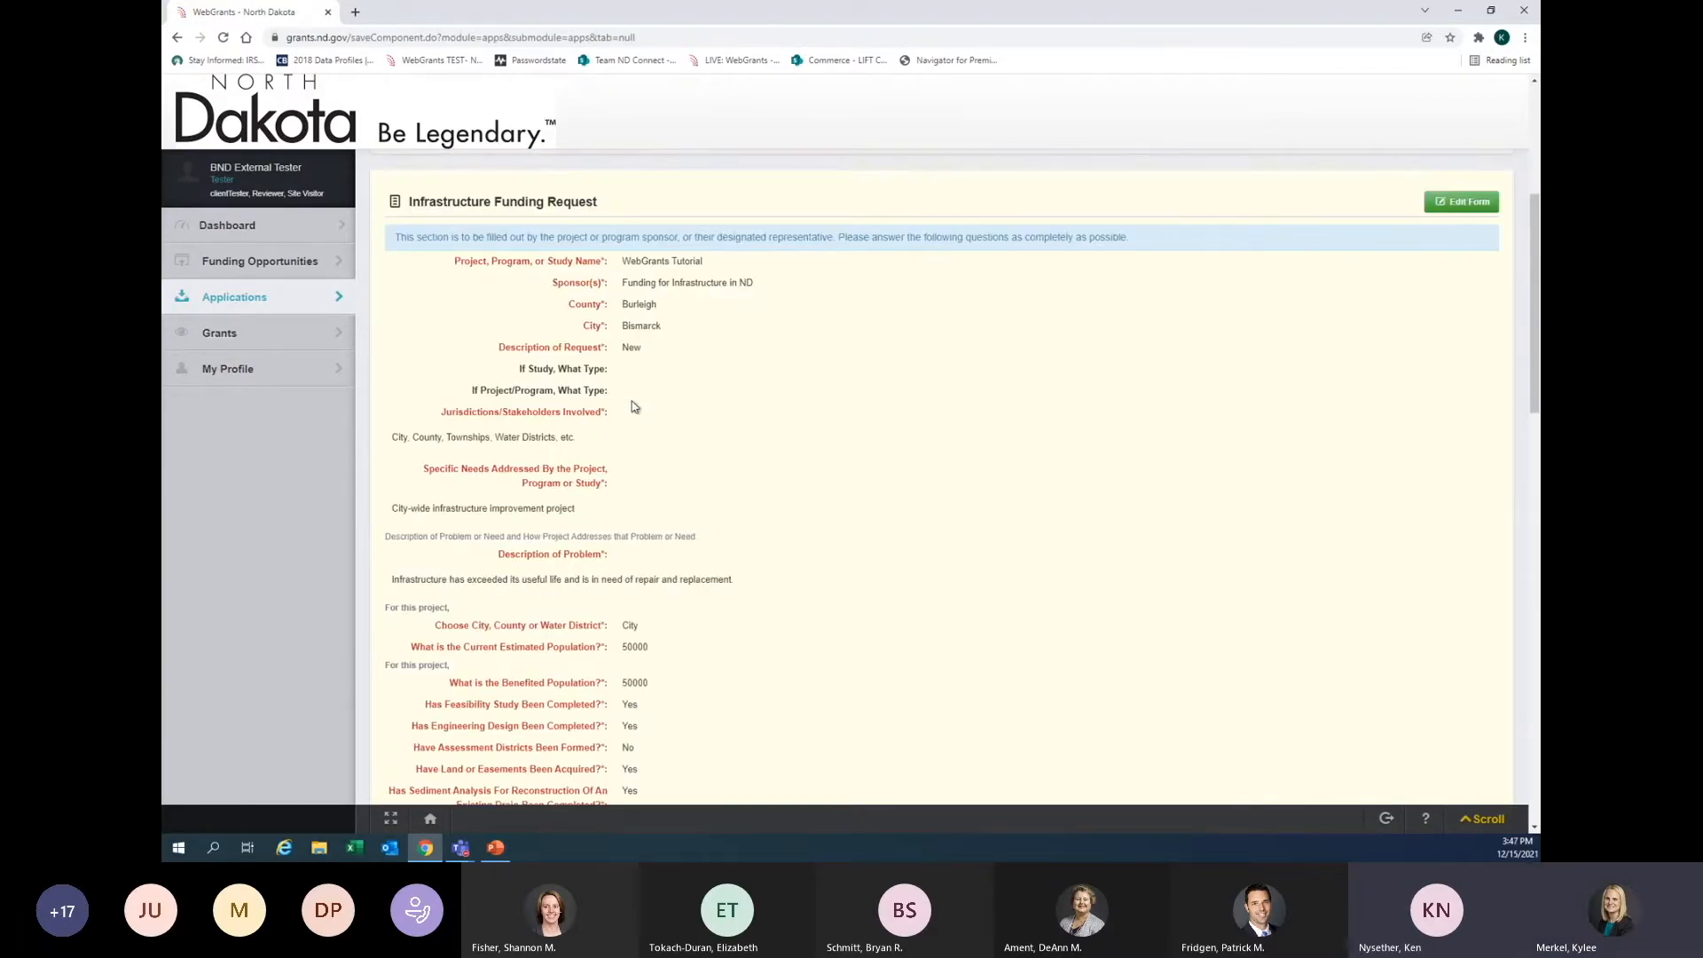
{"action": "scroll", "coordinate": [637, 390], "scroll_direction": "up", "scroll_amount": 3}
{"action": "left_click", "coordinate": [396, 273]}
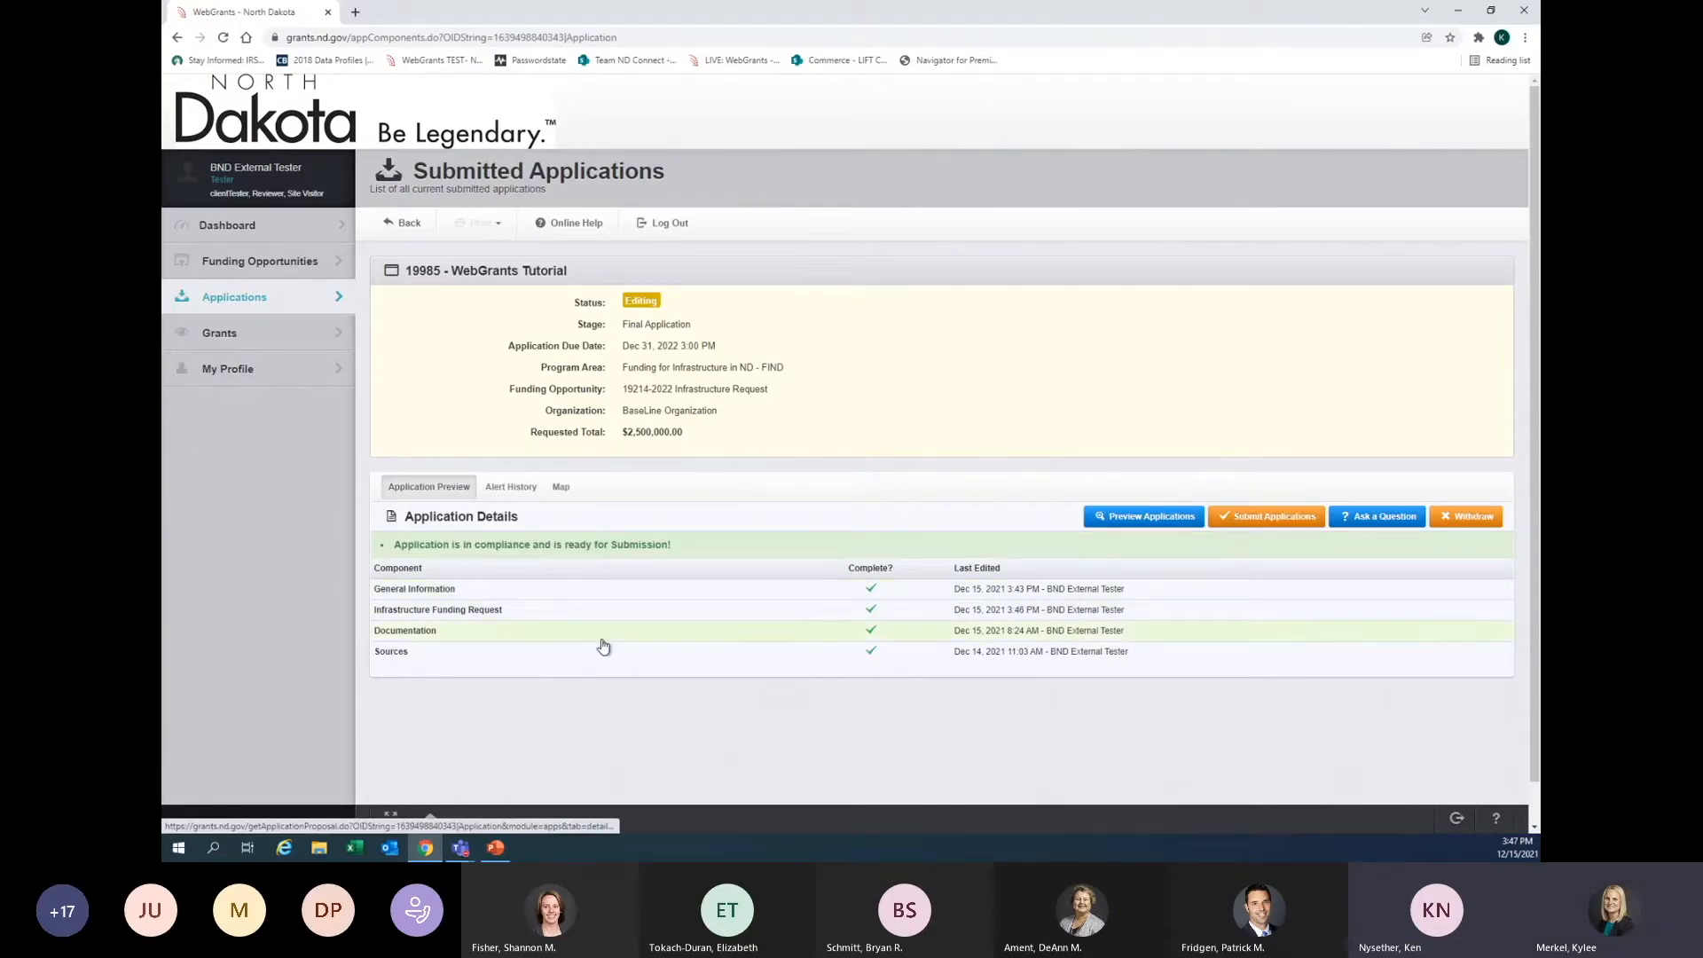
{"action": "left_click", "coordinate": [448, 611]}
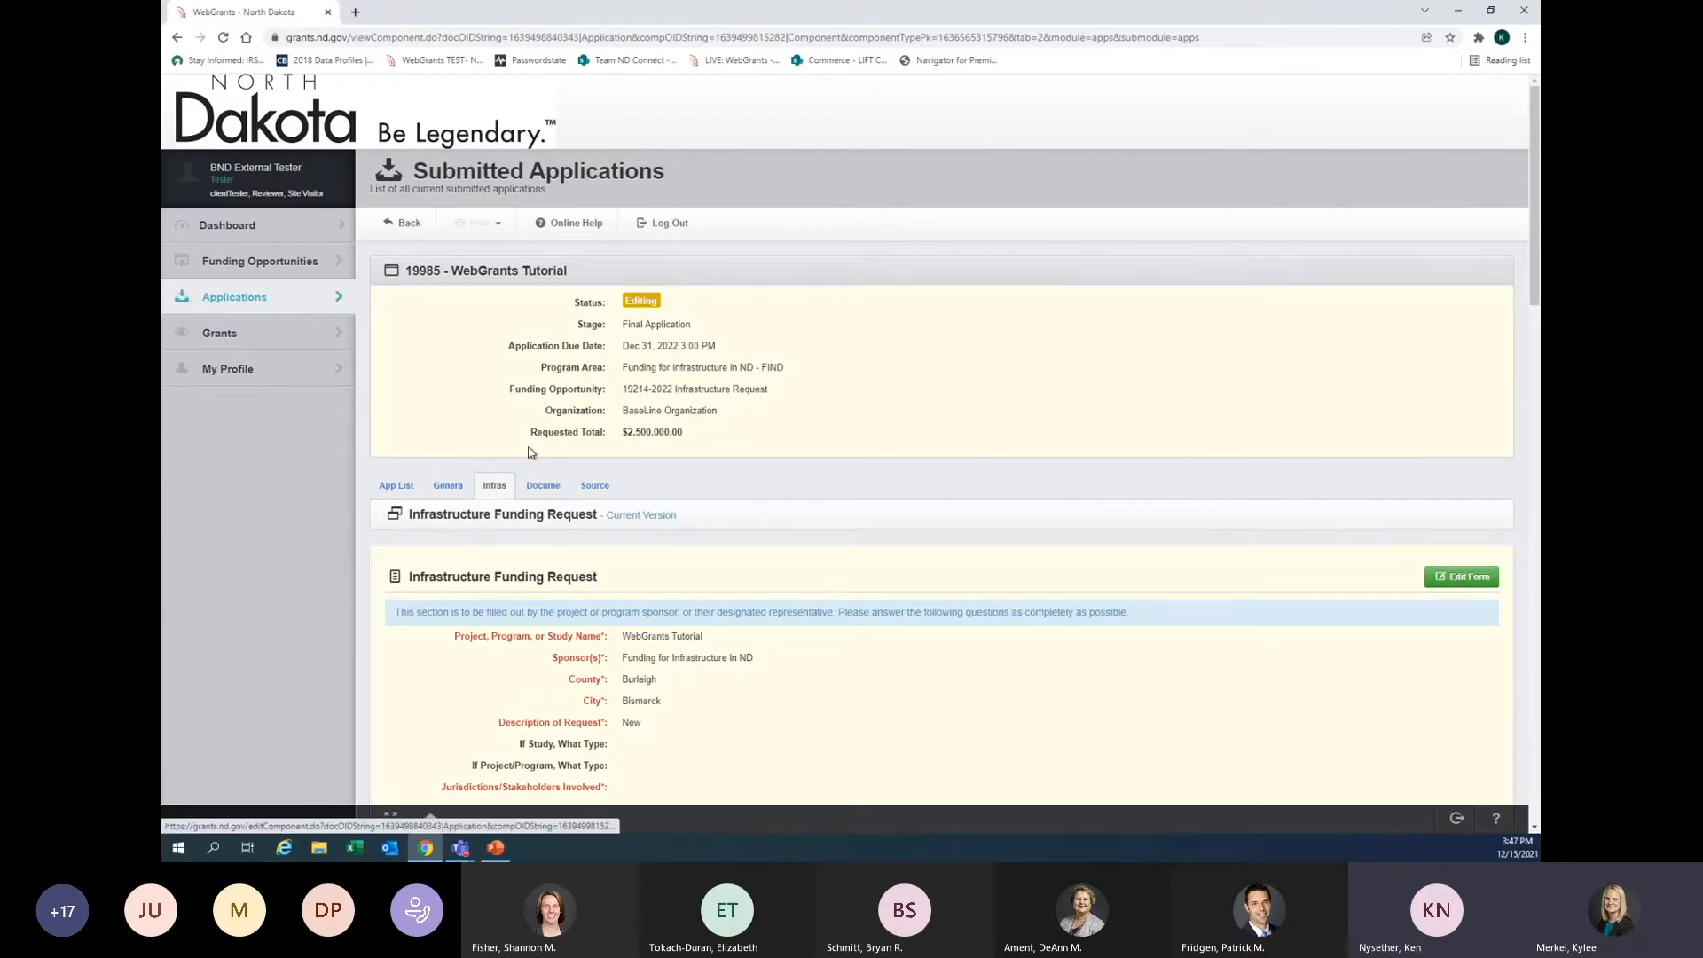
- In the Sources form, open the Funding Amount Requested row for editing, keep its three amounts, and save the row
{"action": "left_click", "coordinate": [399, 488]}
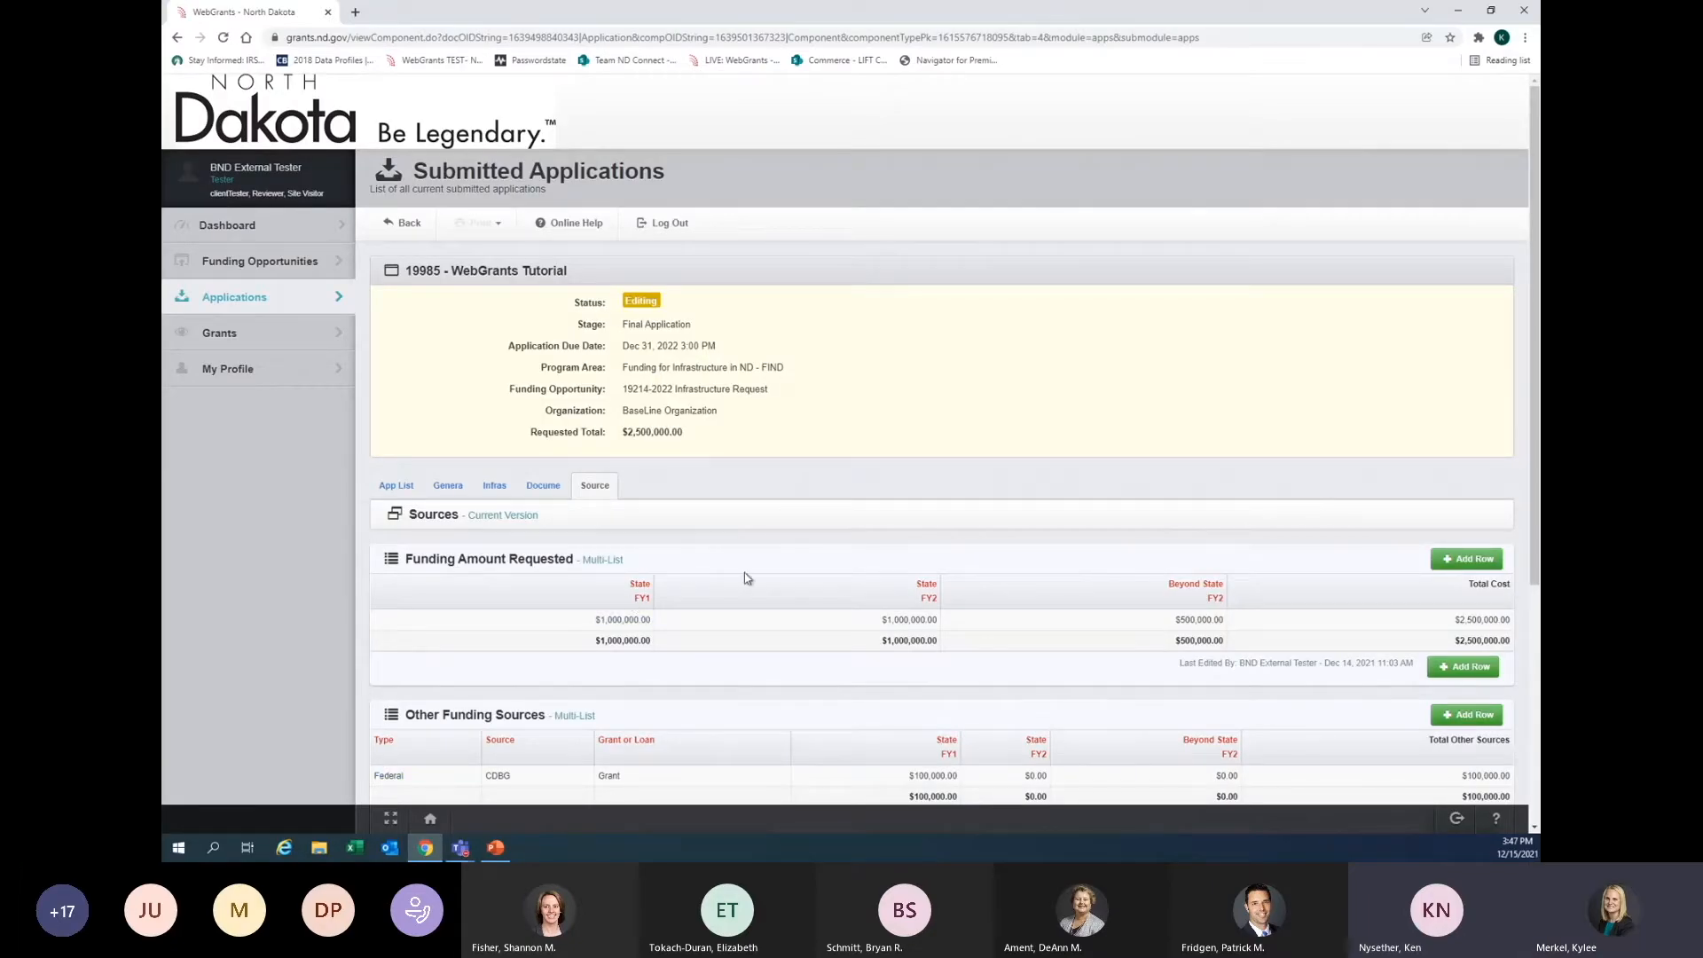
{"action": "scroll", "coordinate": [798, 557], "scroll_direction": "down", "scroll_amount": 3}
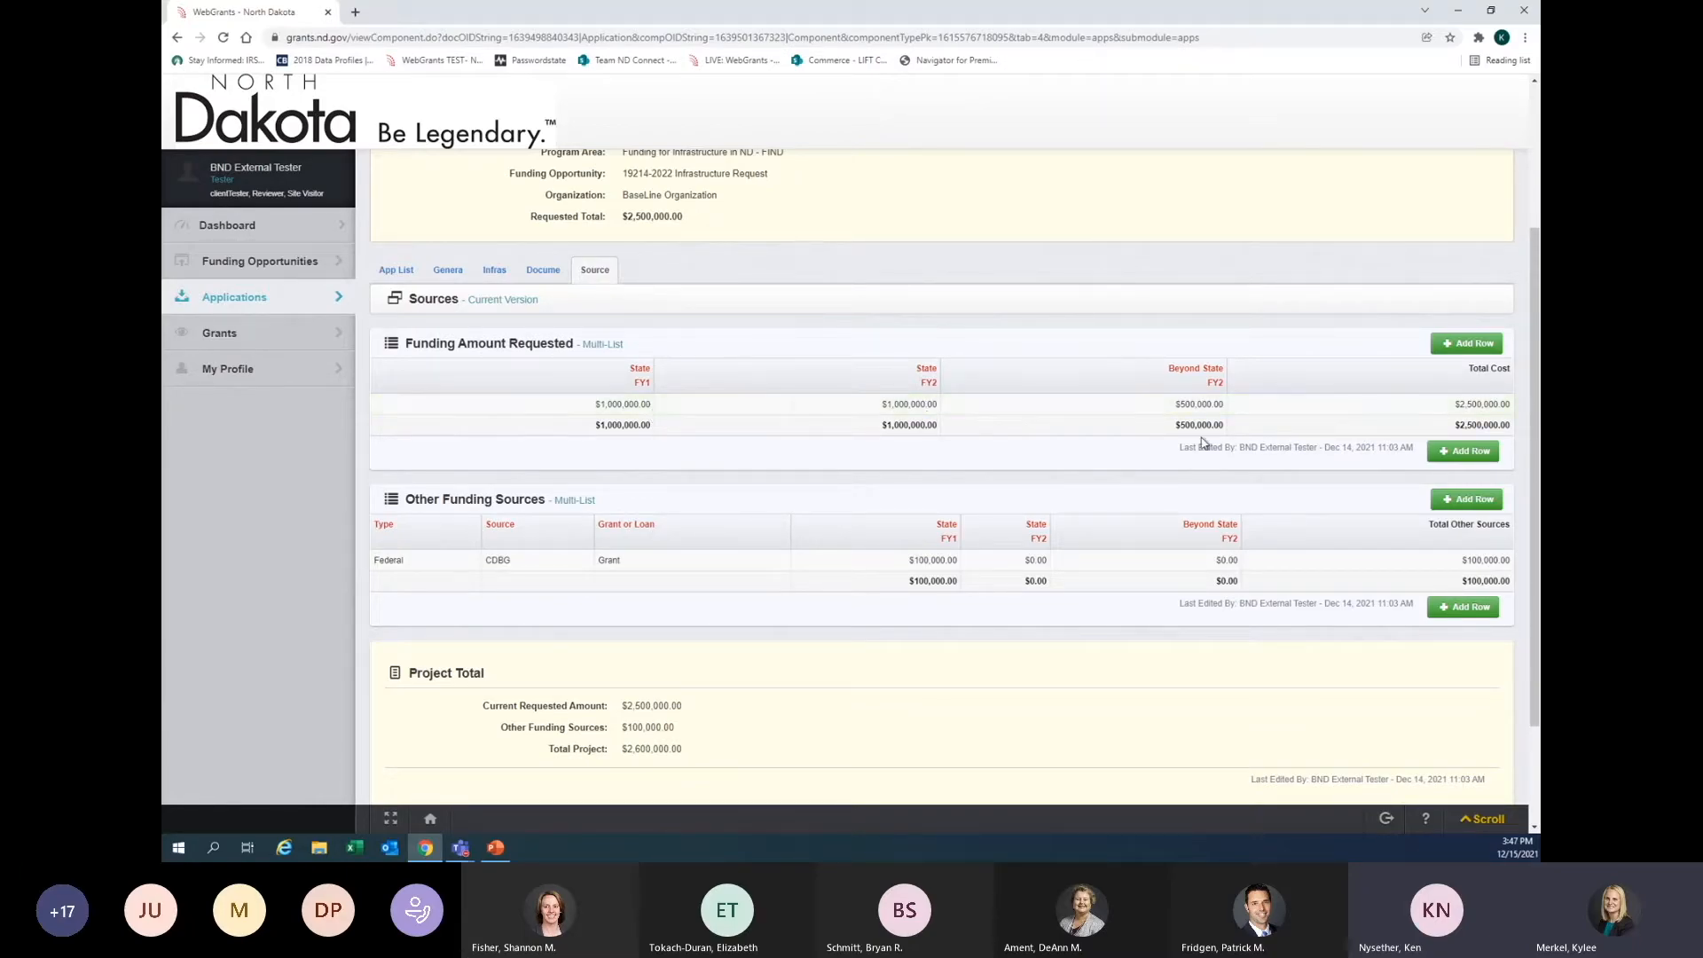
{"action": "left_click", "coordinate": [989, 414]}
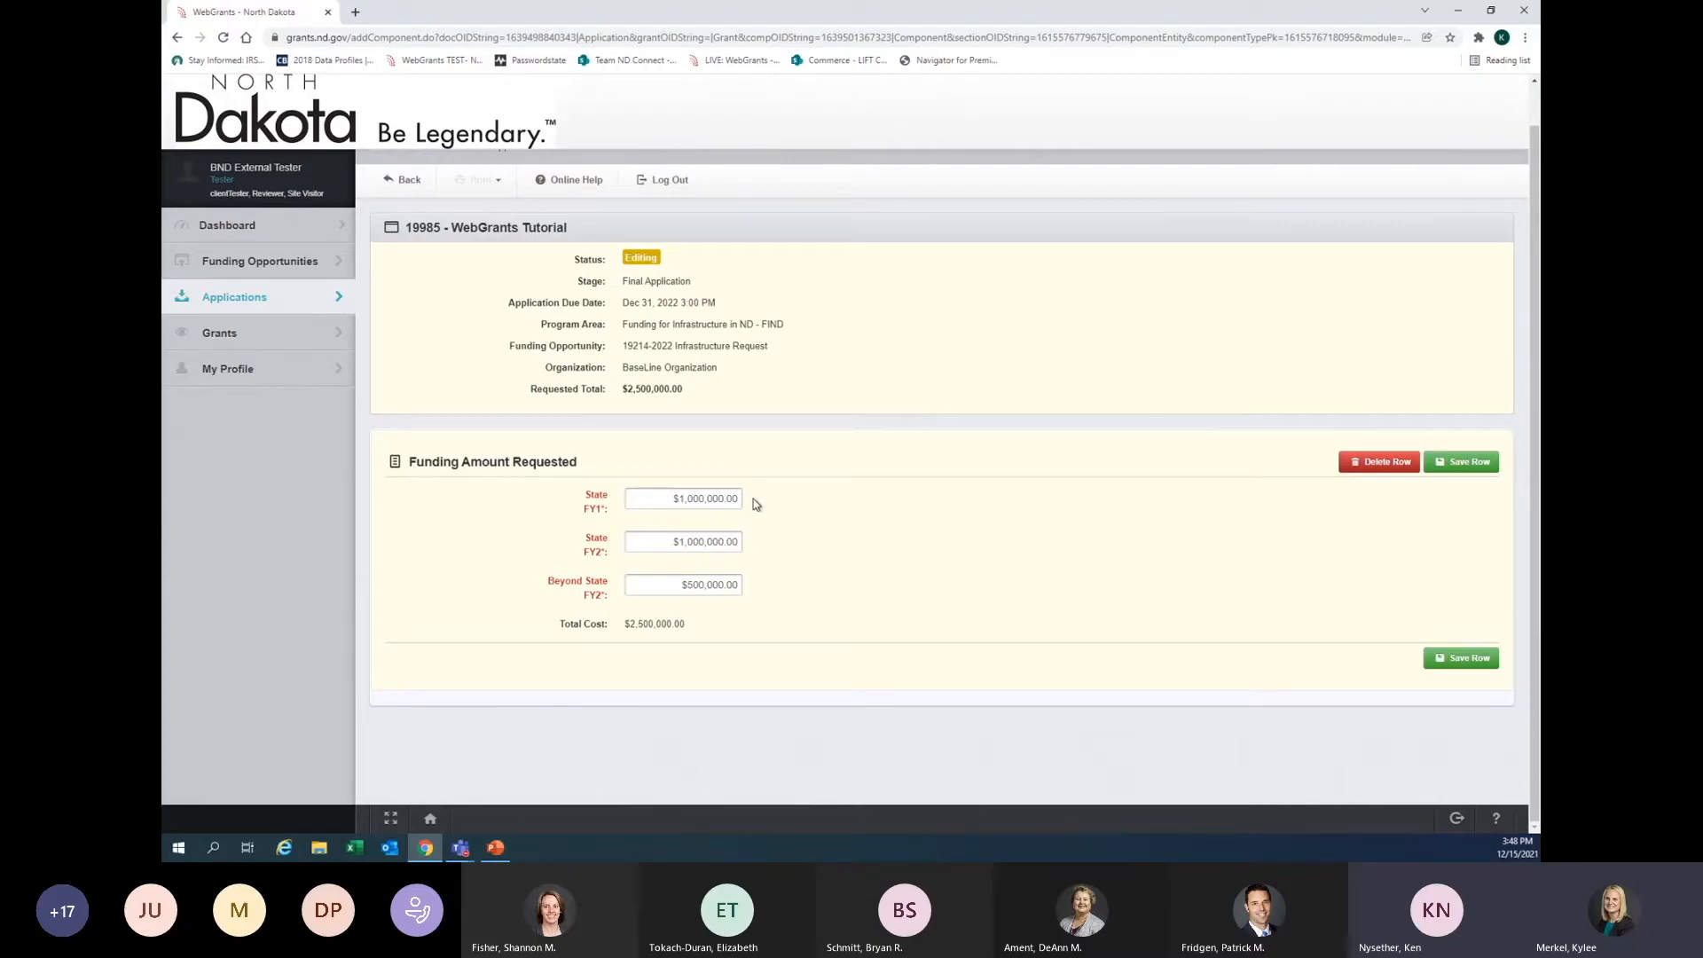
{"action": "left_click_drag", "start_coordinate": [668, 494], "coordinate": [750, 511]}
{"action": "left_click_drag", "start_coordinate": [646, 542], "coordinate": [735, 597]}
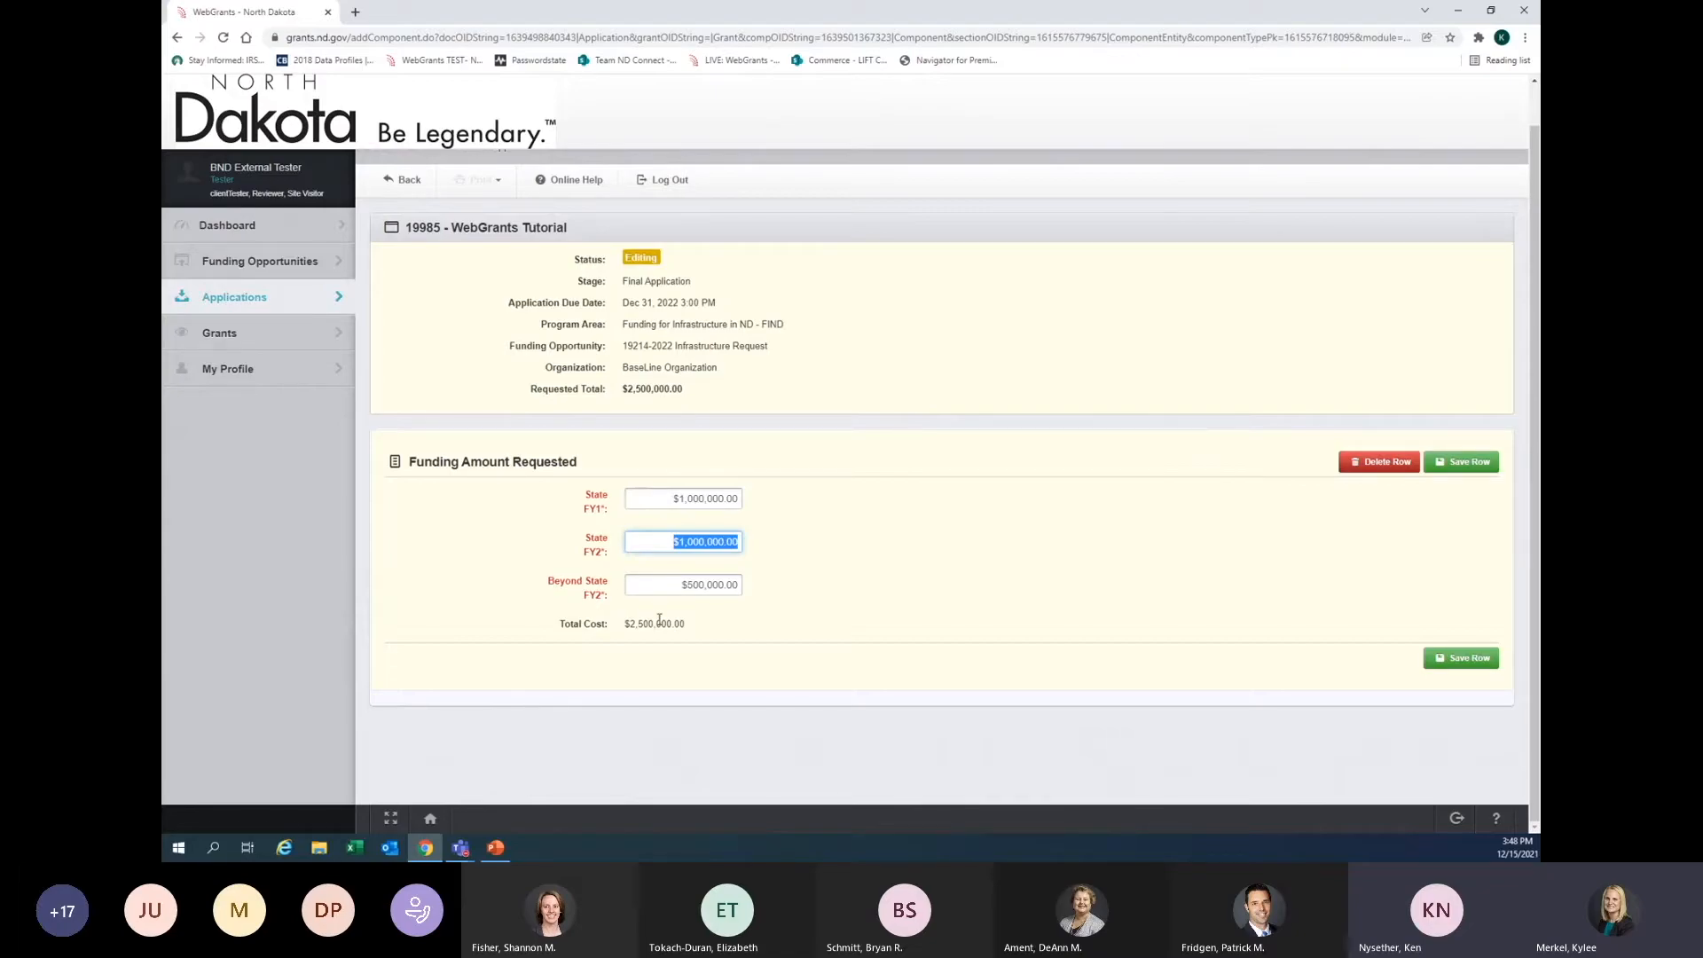
{"action": "left_click", "coordinate": [1465, 465]}
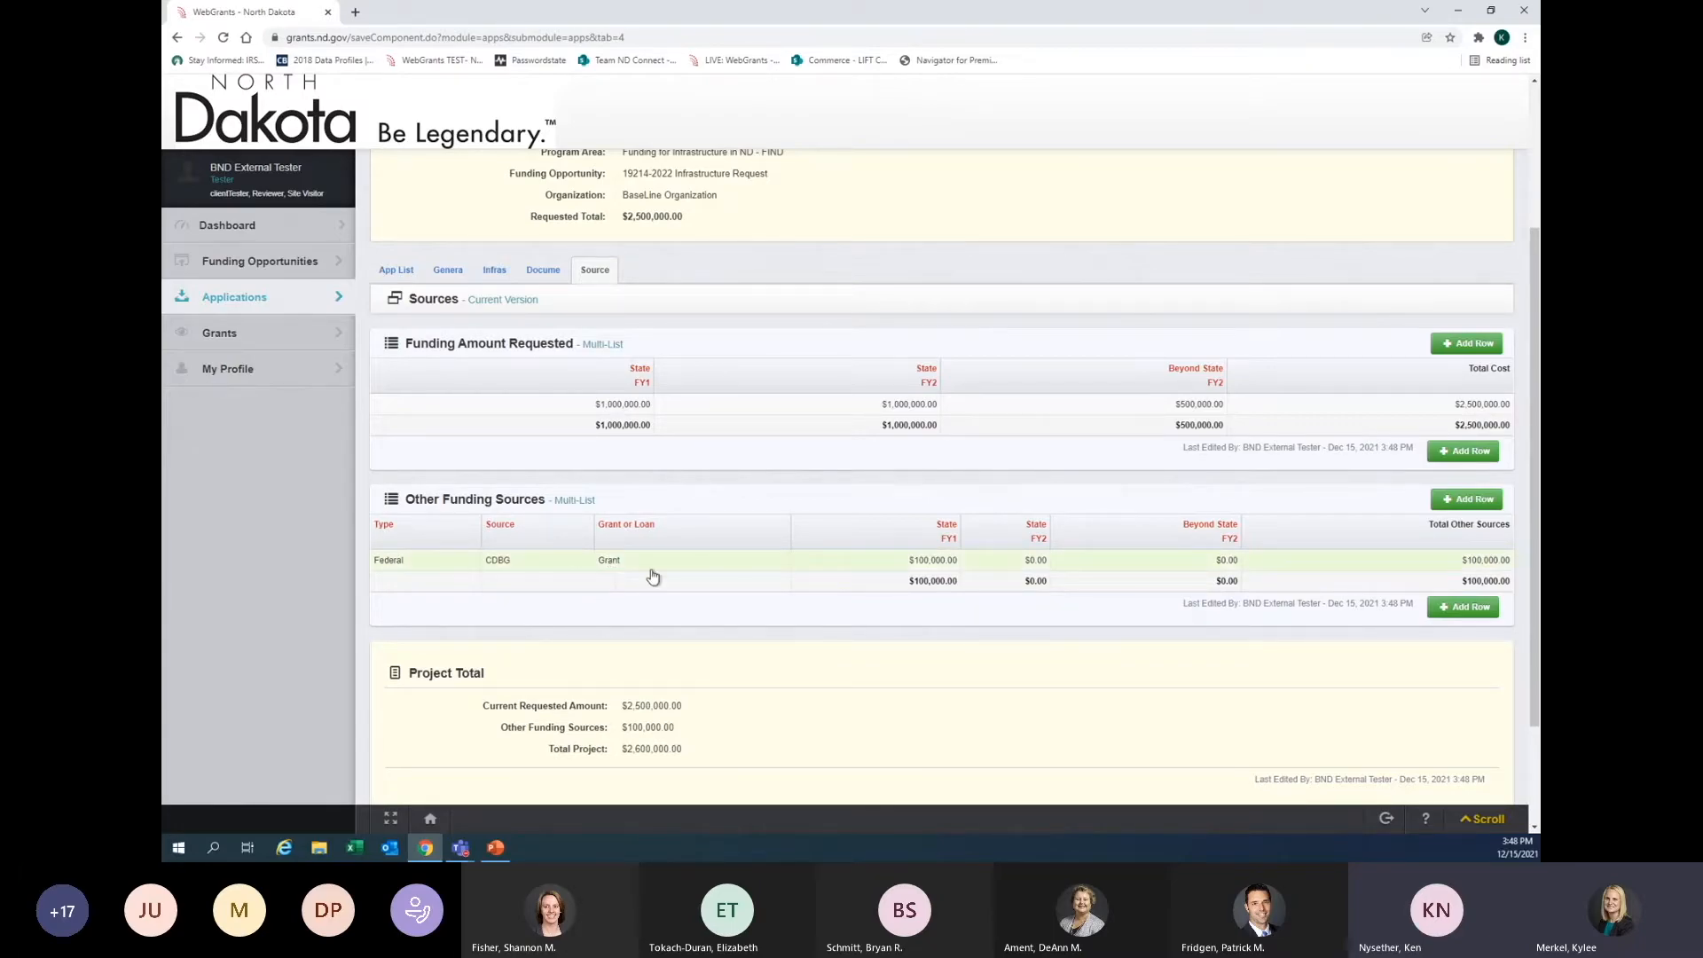
- Open the federal CDBG row in Other Funding Sources for editing, keep its values, and save the row
{"action": "left_click", "coordinate": [696, 566]}
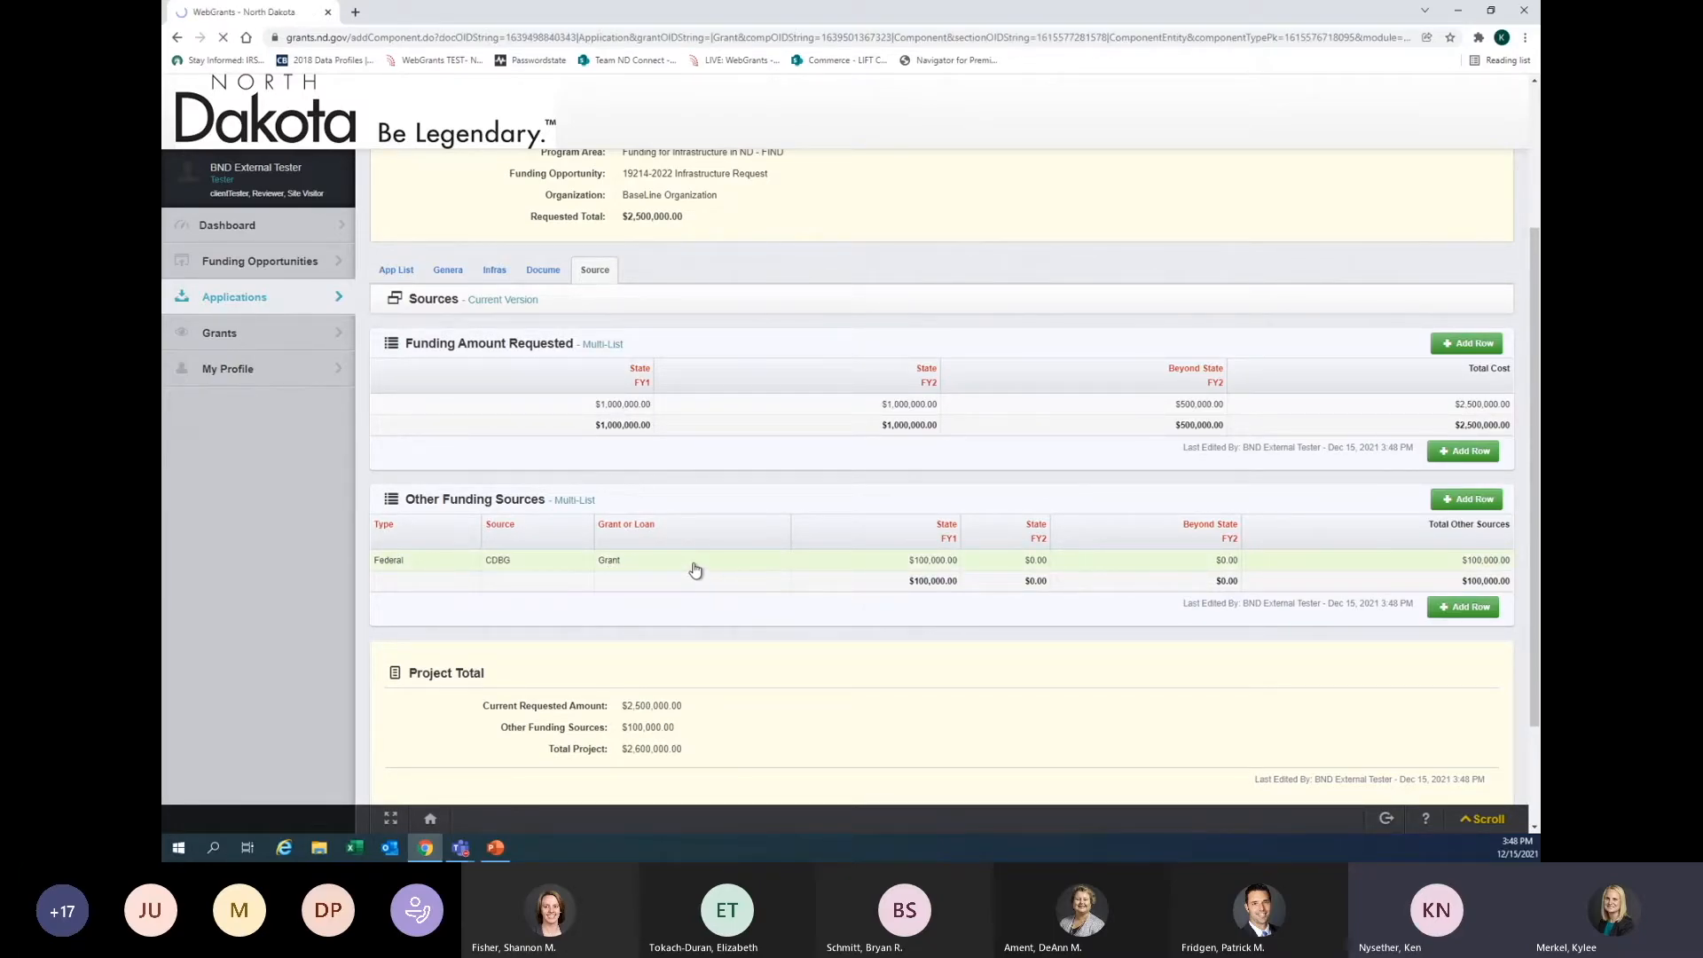
{"action": "scroll", "coordinate": [794, 506], "scroll_direction": "down", "scroll_amount": 1}
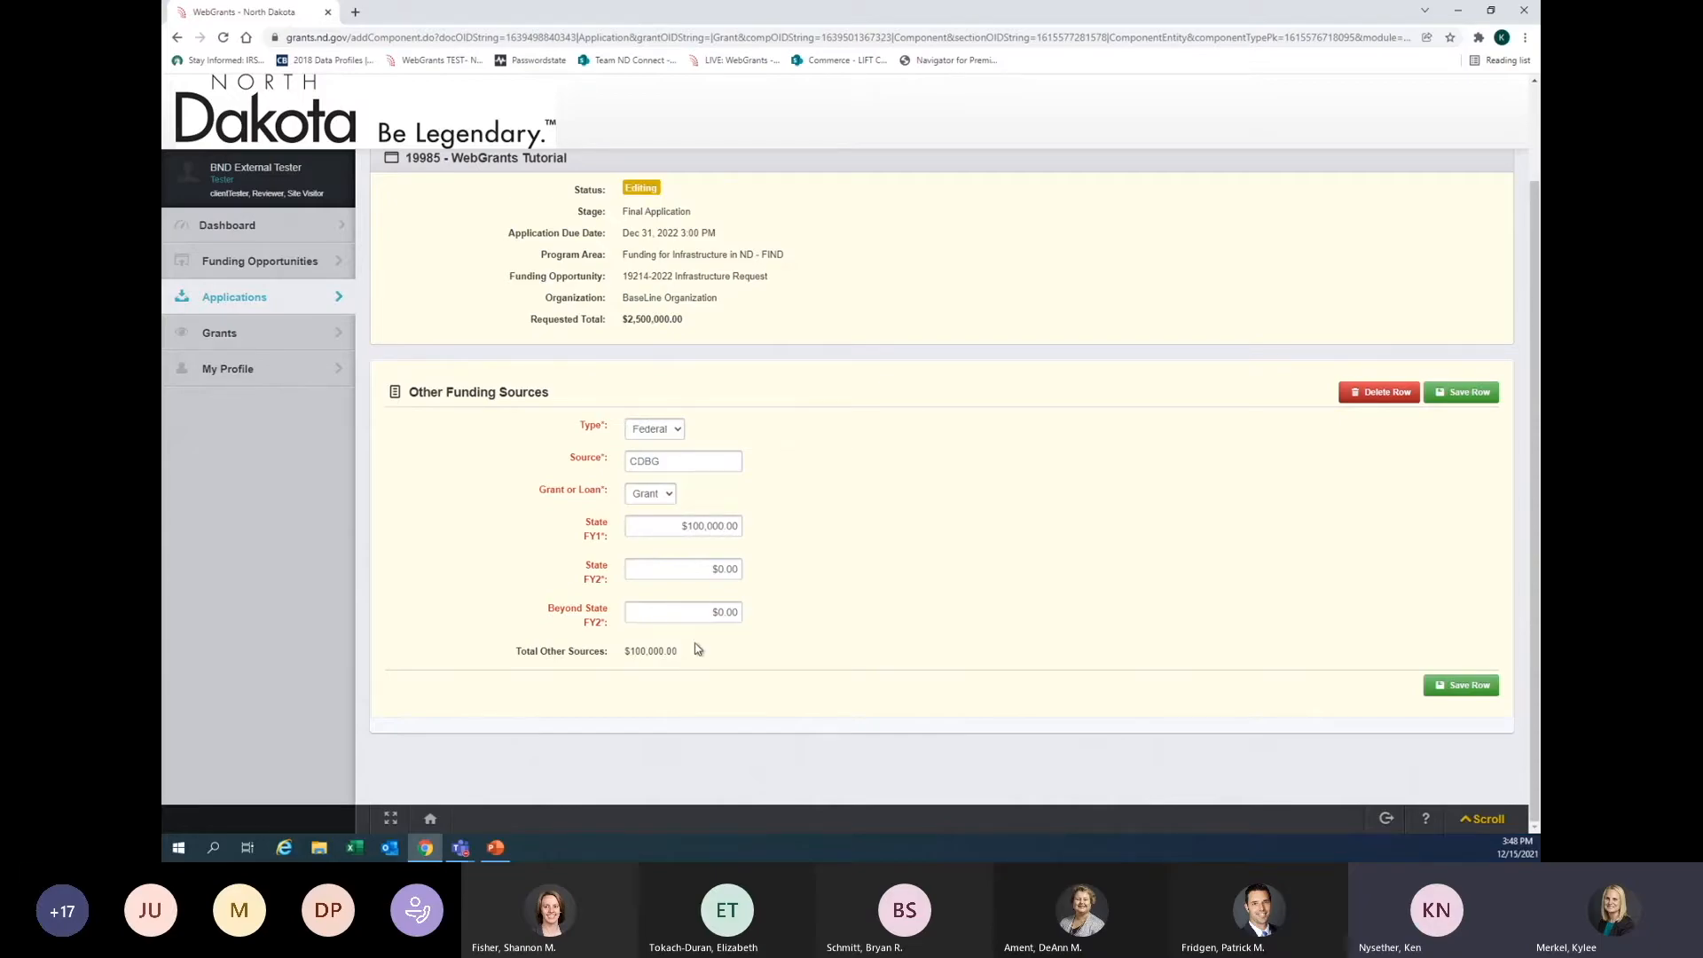
{"action": "left_click", "coordinate": [1460, 393]}
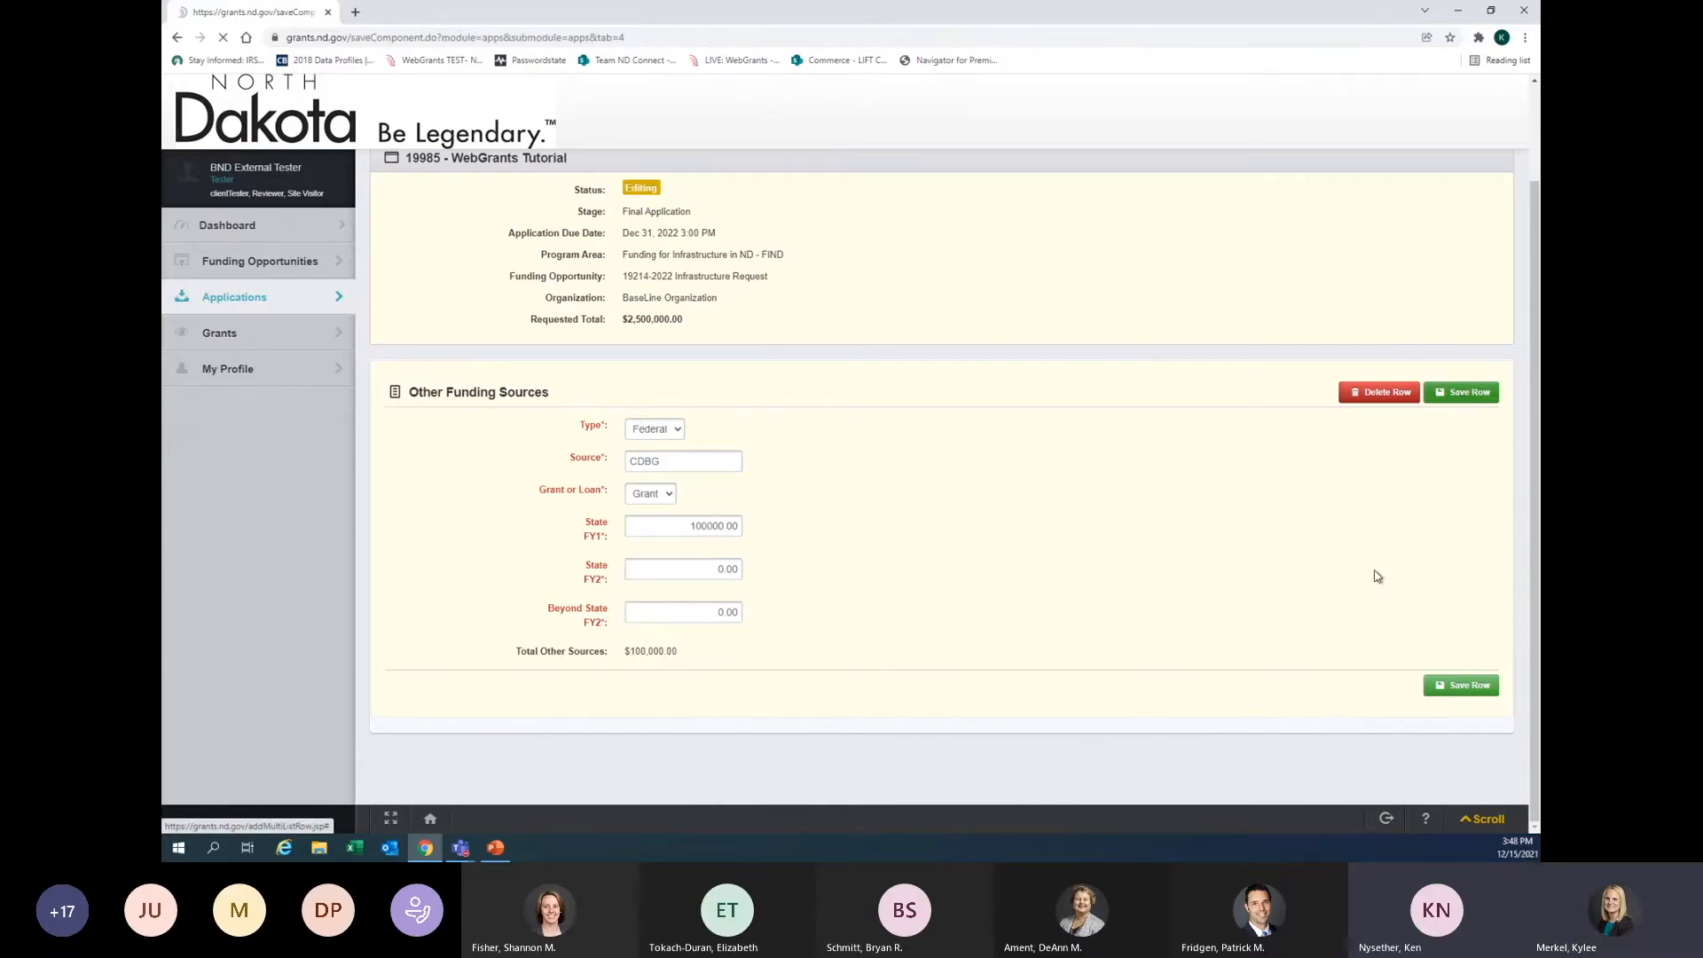
- Review the funding tables and Project Total in the Sources form, and return to the application's component list
{"action": "scroll", "coordinate": [1046, 506], "scroll_direction": "down", "scroll_amount": 4}
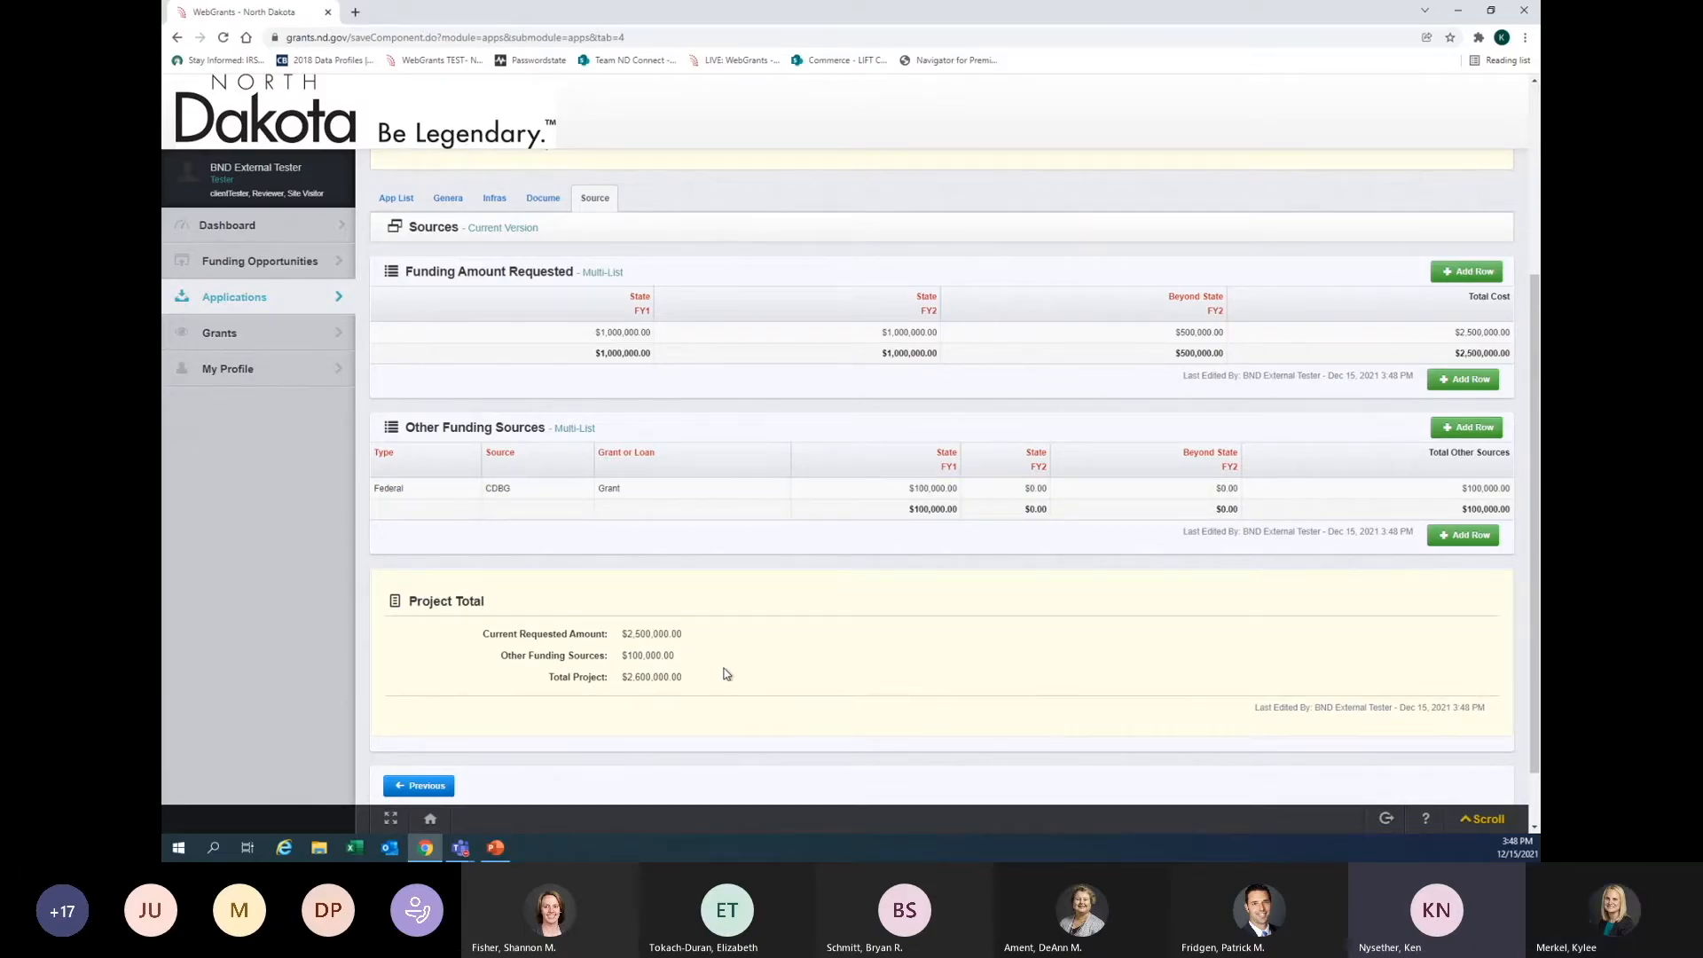
{"action": "scroll", "coordinate": [723, 674], "scroll_direction": "up", "scroll_amount": 3}
{"action": "scroll", "coordinate": [723, 675], "scroll_direction": "down", "scroll_amount": 4}
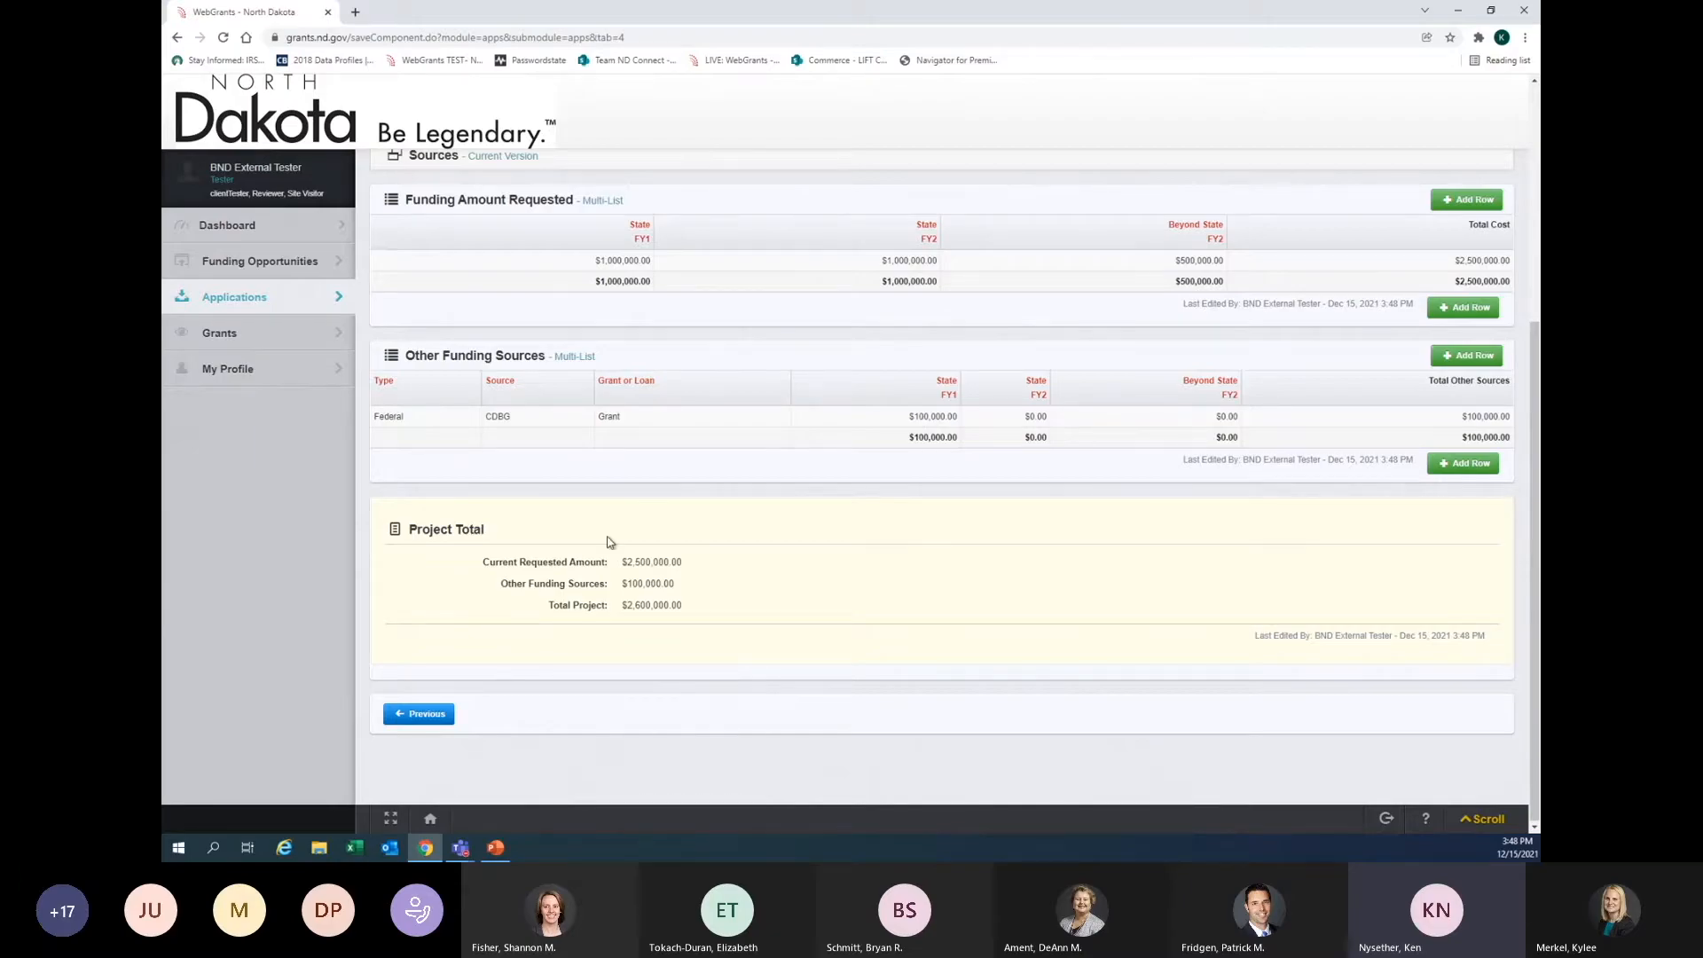
{"action": "scroll", "coordinate": [621, 550], "scroll_direction": "up", "scroll_amount": 5}
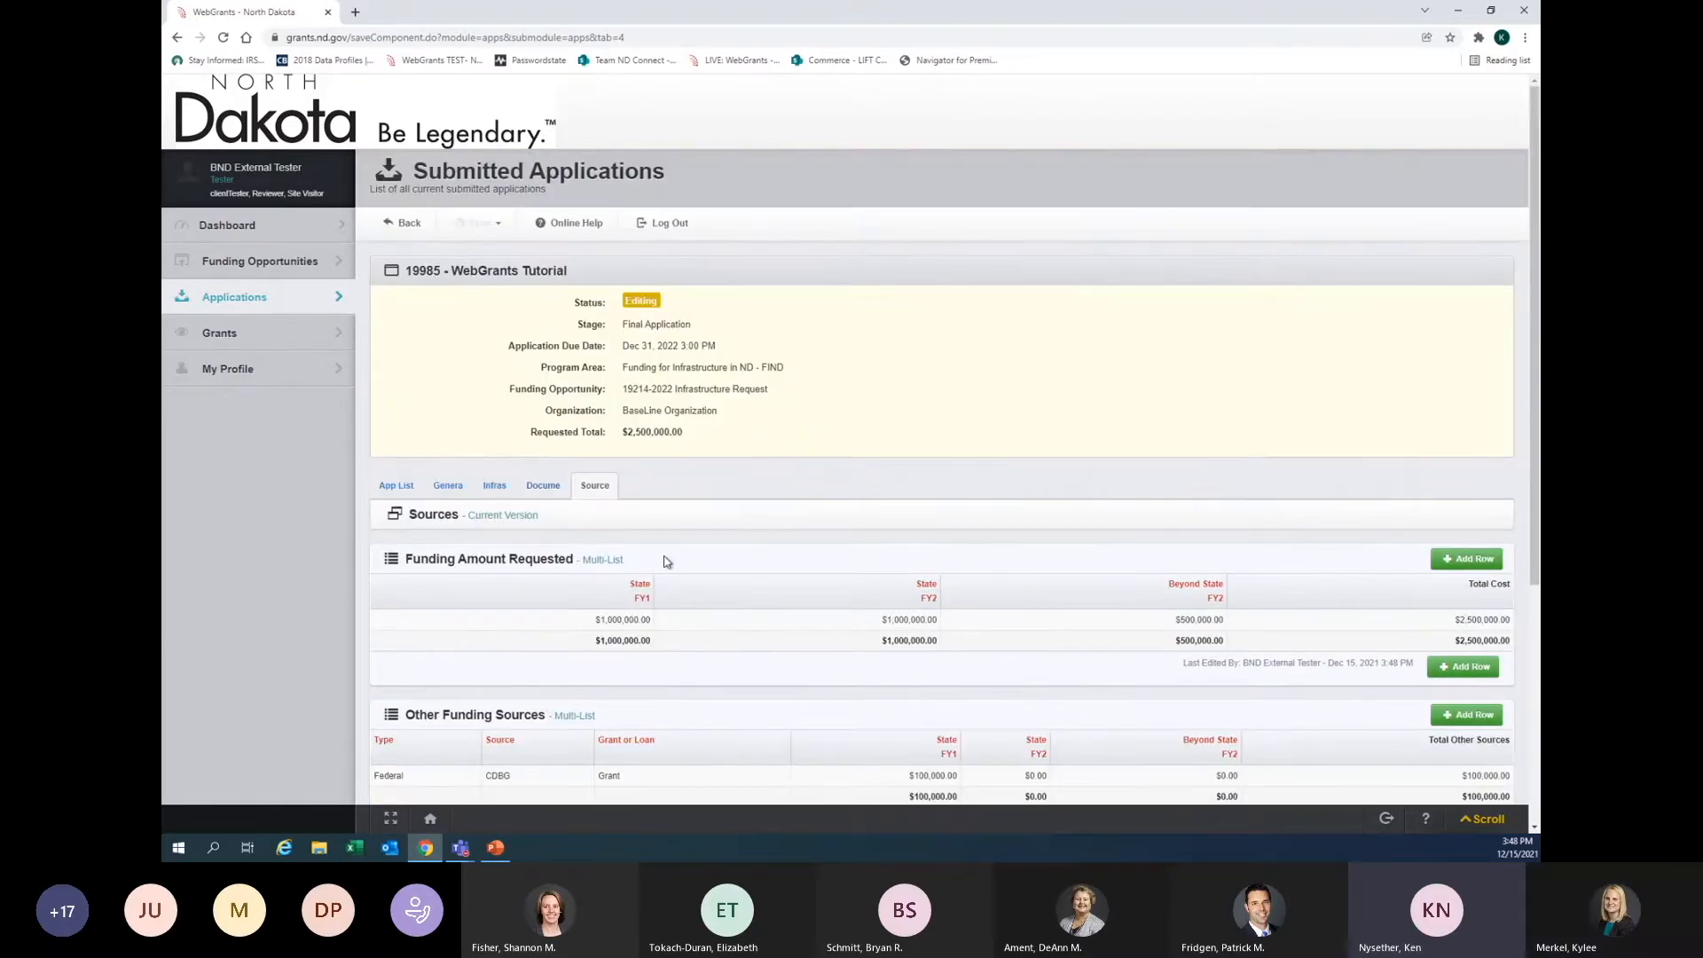
{"action": "left_click", "coordinate": [396, 486]}
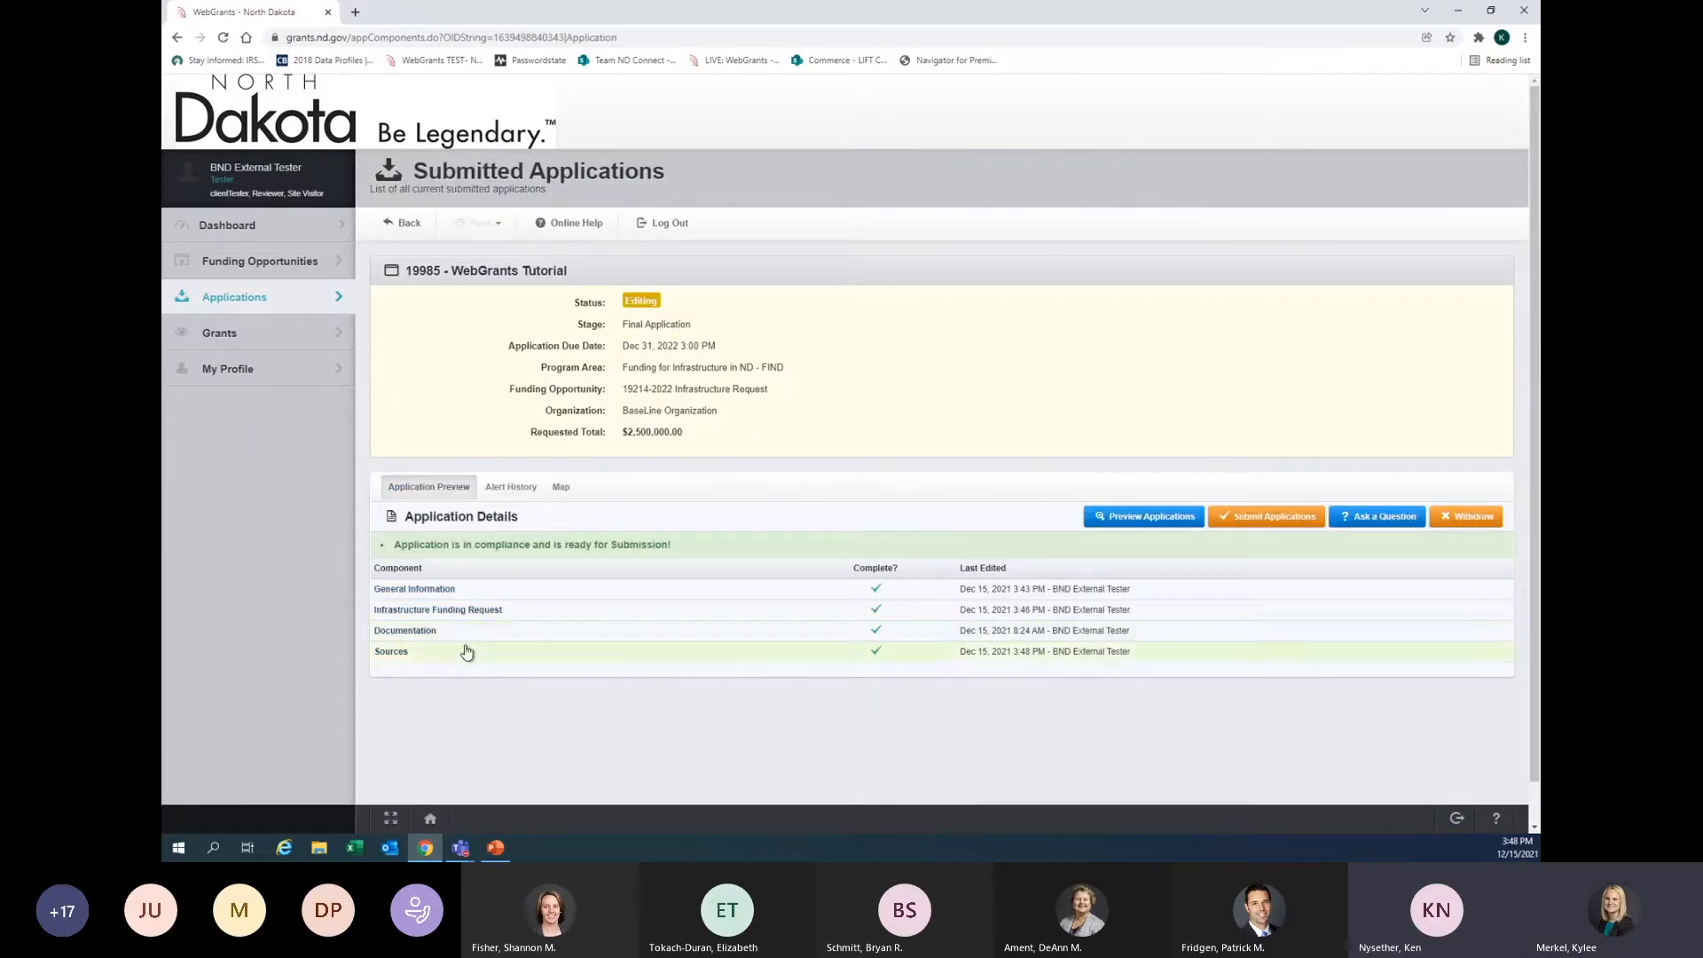
- Open the Documentation form for editing and go to the Department of Water Resources cost-share question
{"action": "left_click", "coordinate": [420, 636]}
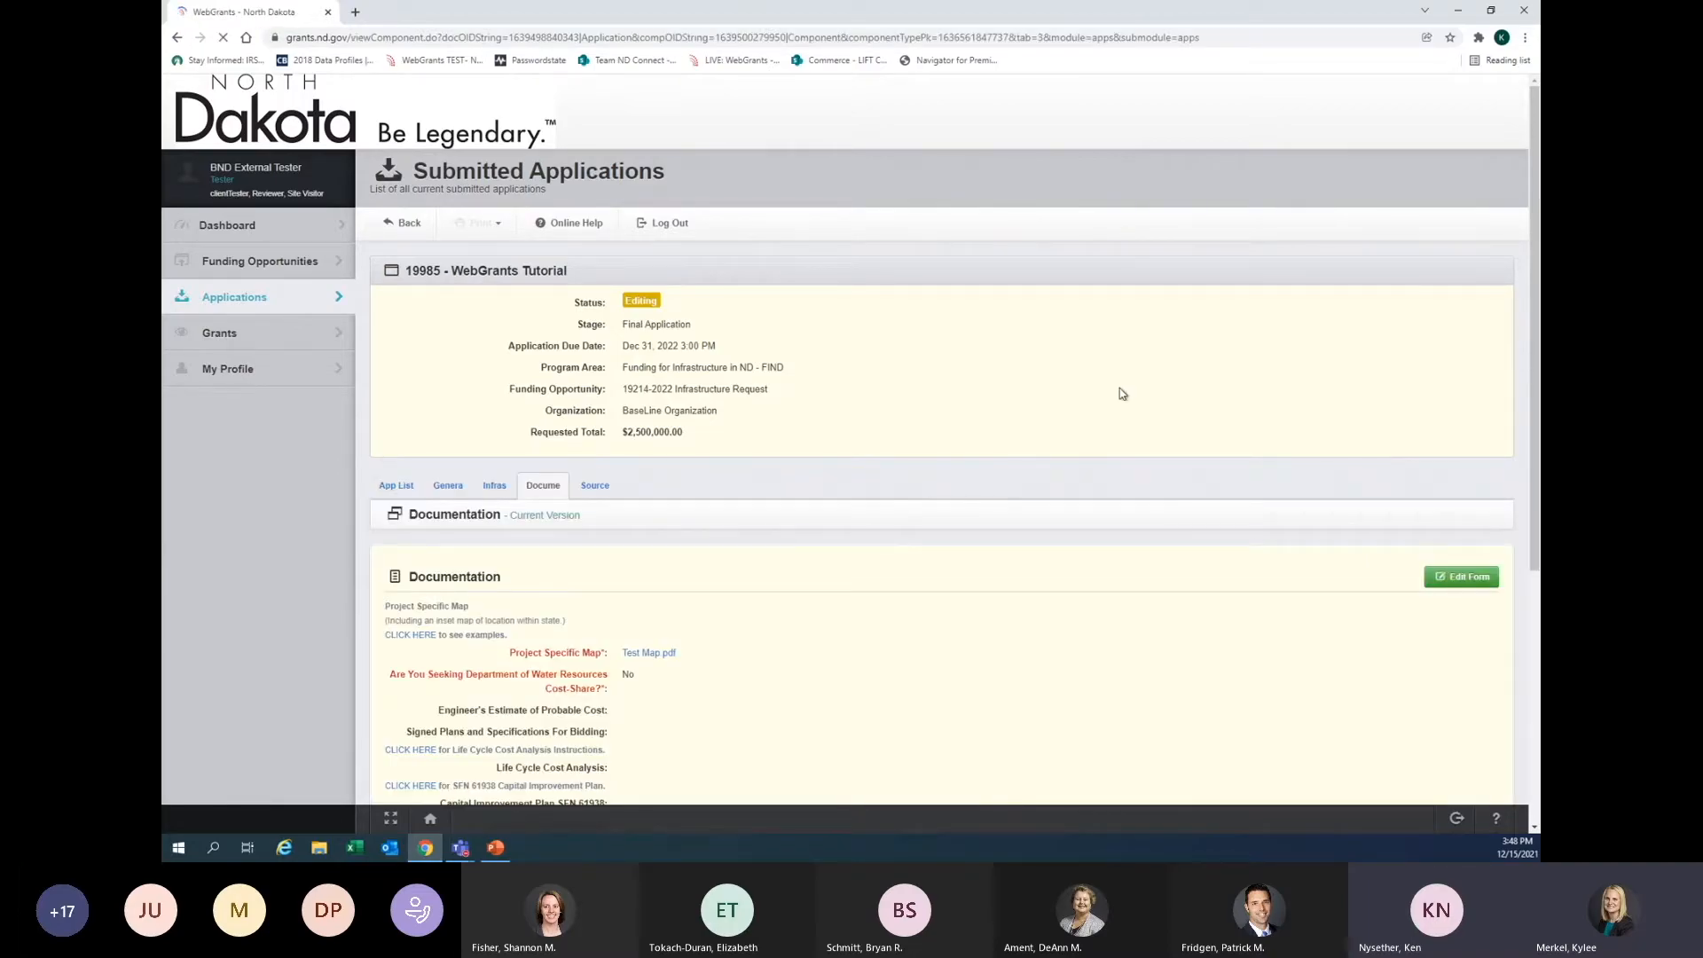
{"action": "left_click", "coordinate": [1455, 293]}
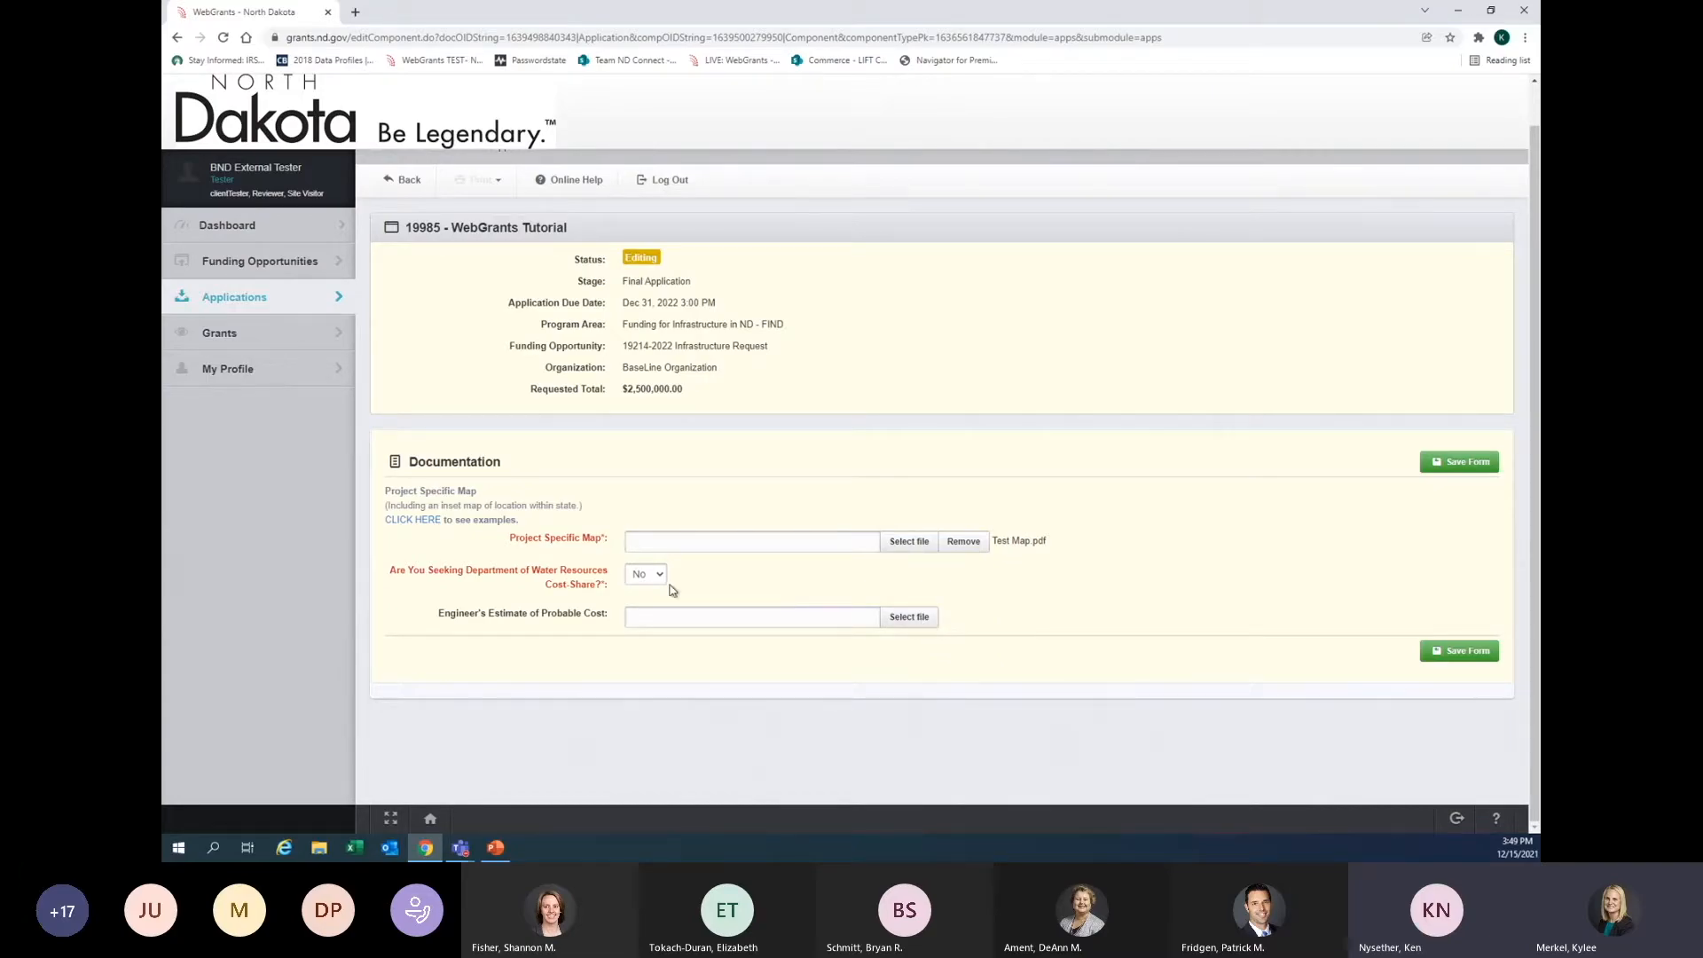
{"action": "left_click", "coordinate": [643, 578]}
{"action": "left_click", "coordinate": [645, 611]}
{"action": "scroll", "coordinate": [808, 585], "scroll_direction": "down", "scroll_amount": 3}
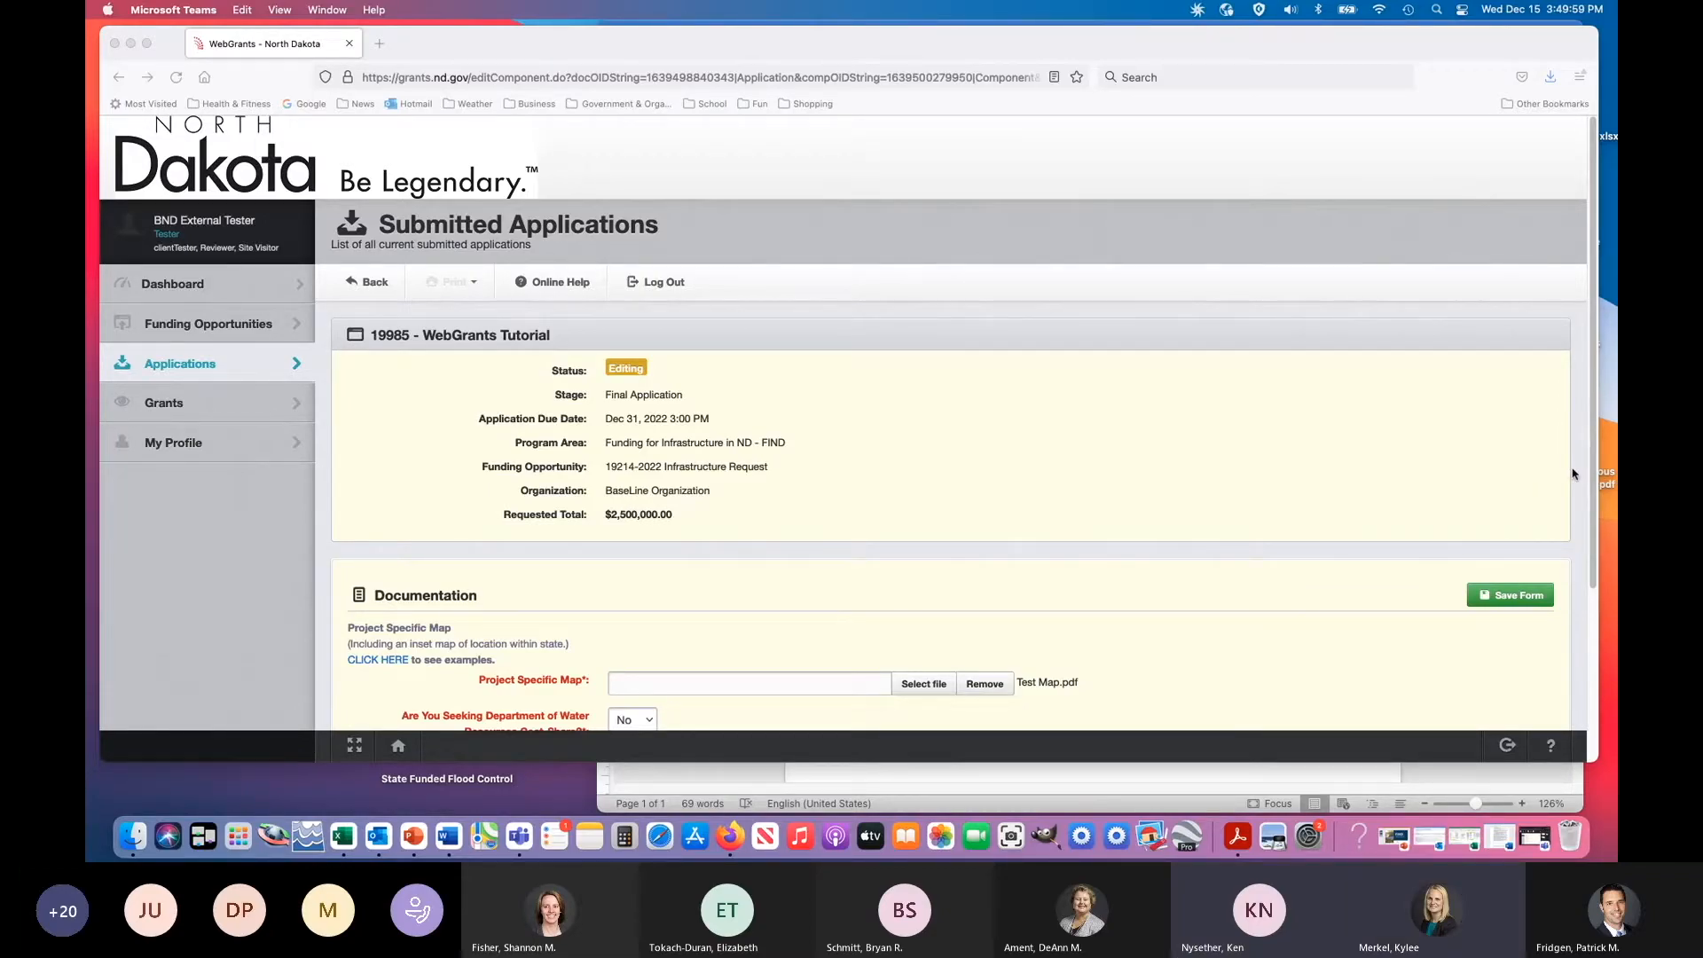
- Set Are You Seeking Department of Water Resources Cost-Share to Yes and Type of Request to Construction
{"action": "left_click", "coordinate": [1592, 439]}
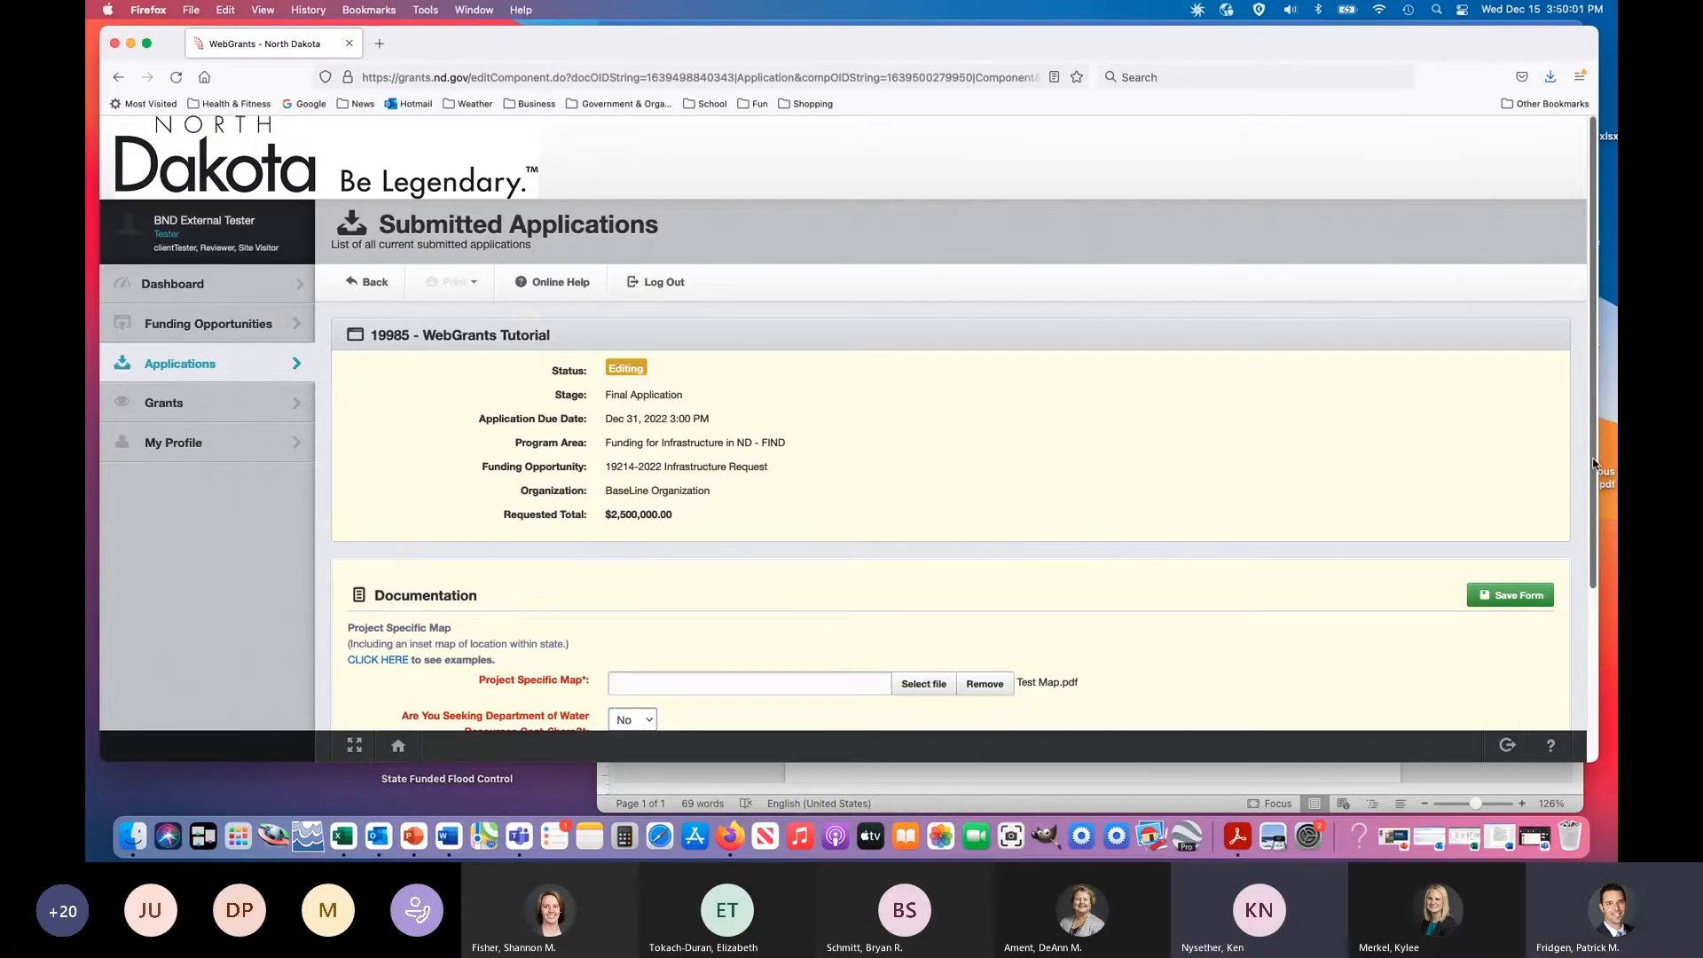
{"action": "left_click_drag", "start_coordinate": [1594, 462], "coordinate": [1600, 567]}
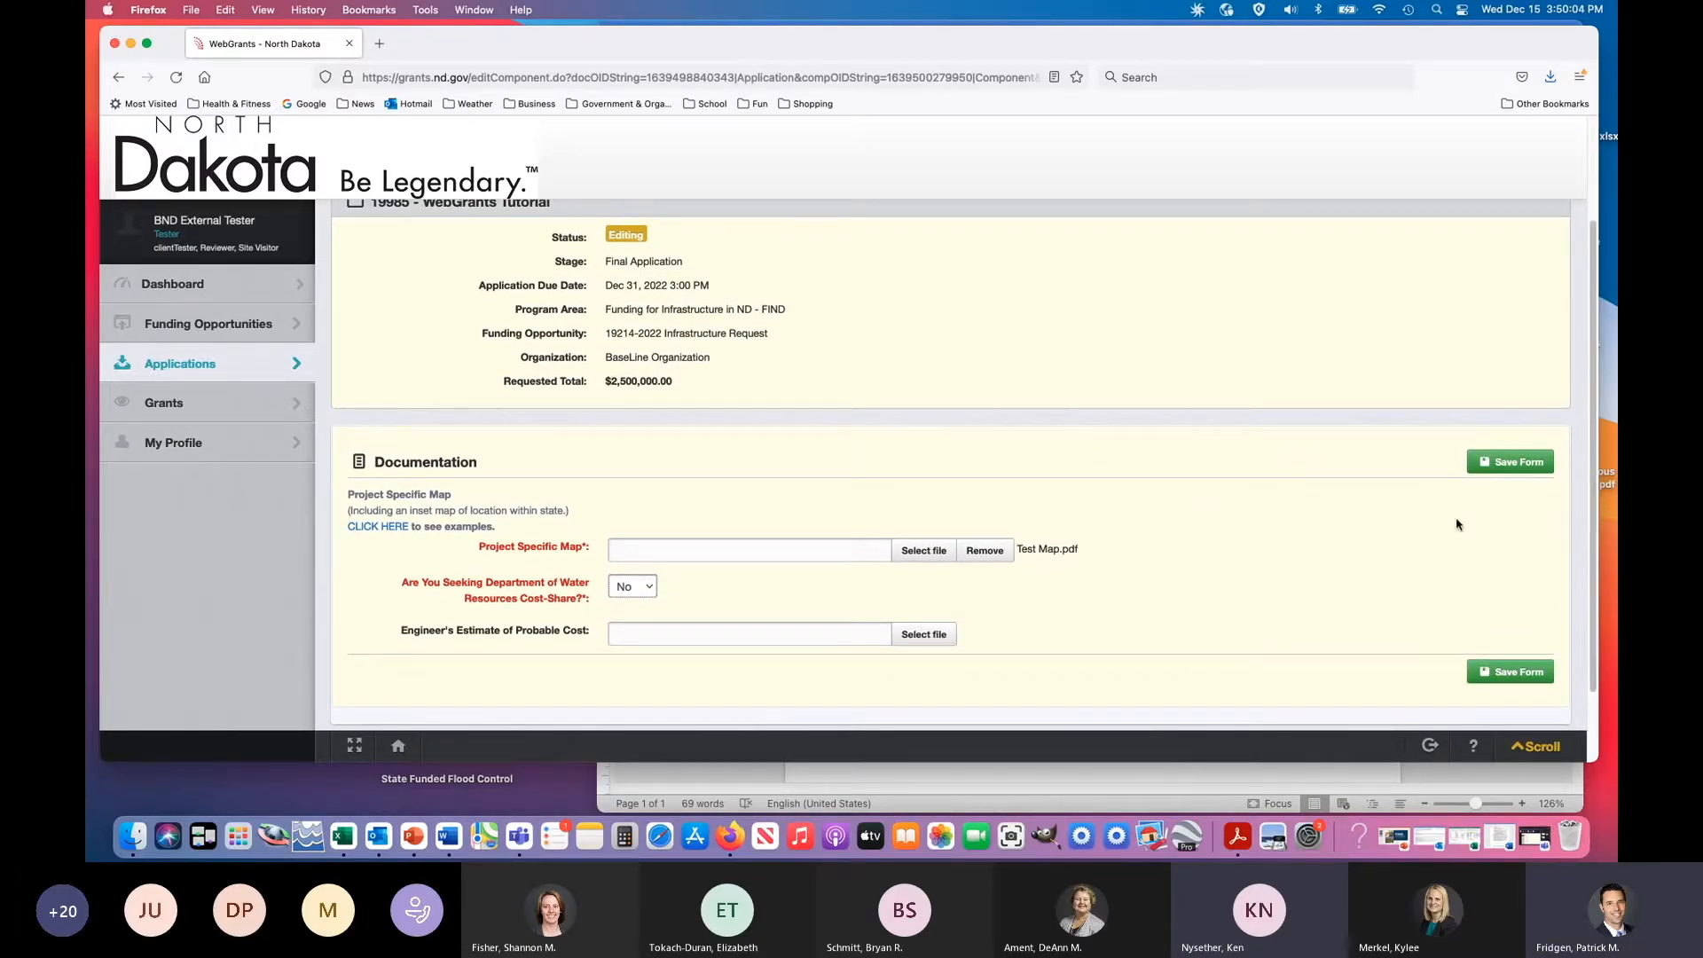
{"action": "left_click", "coordinate": [650, 593]}
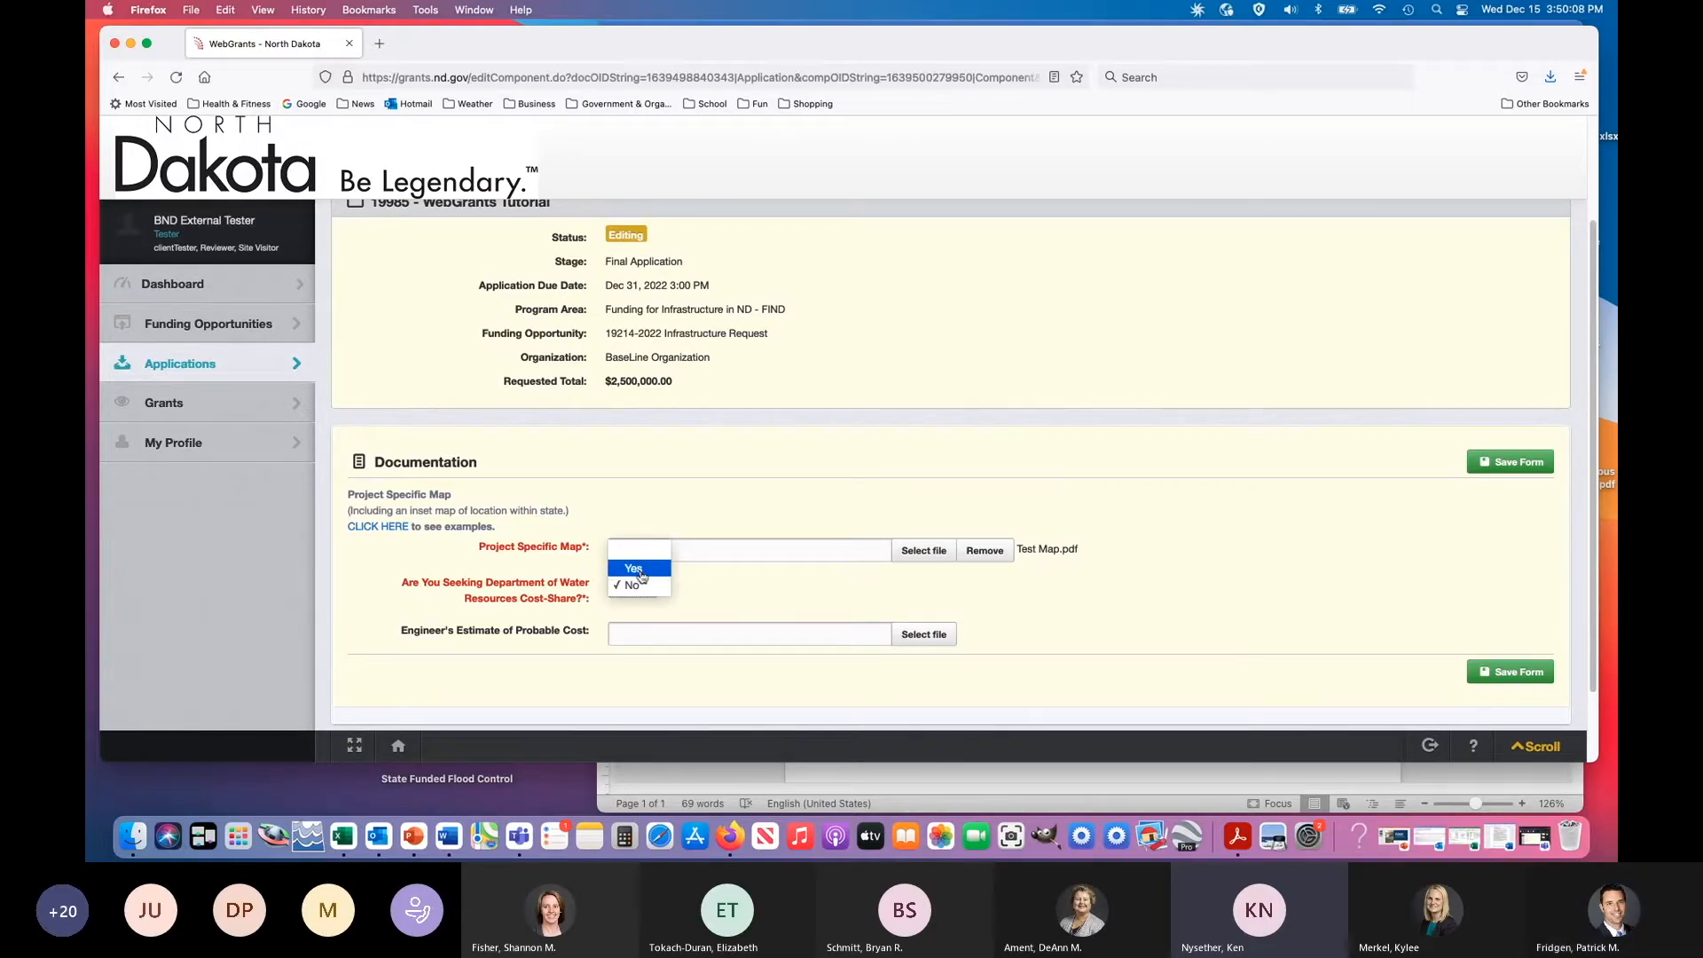
{"action": "left_click", "coordinate": [634, 570]}
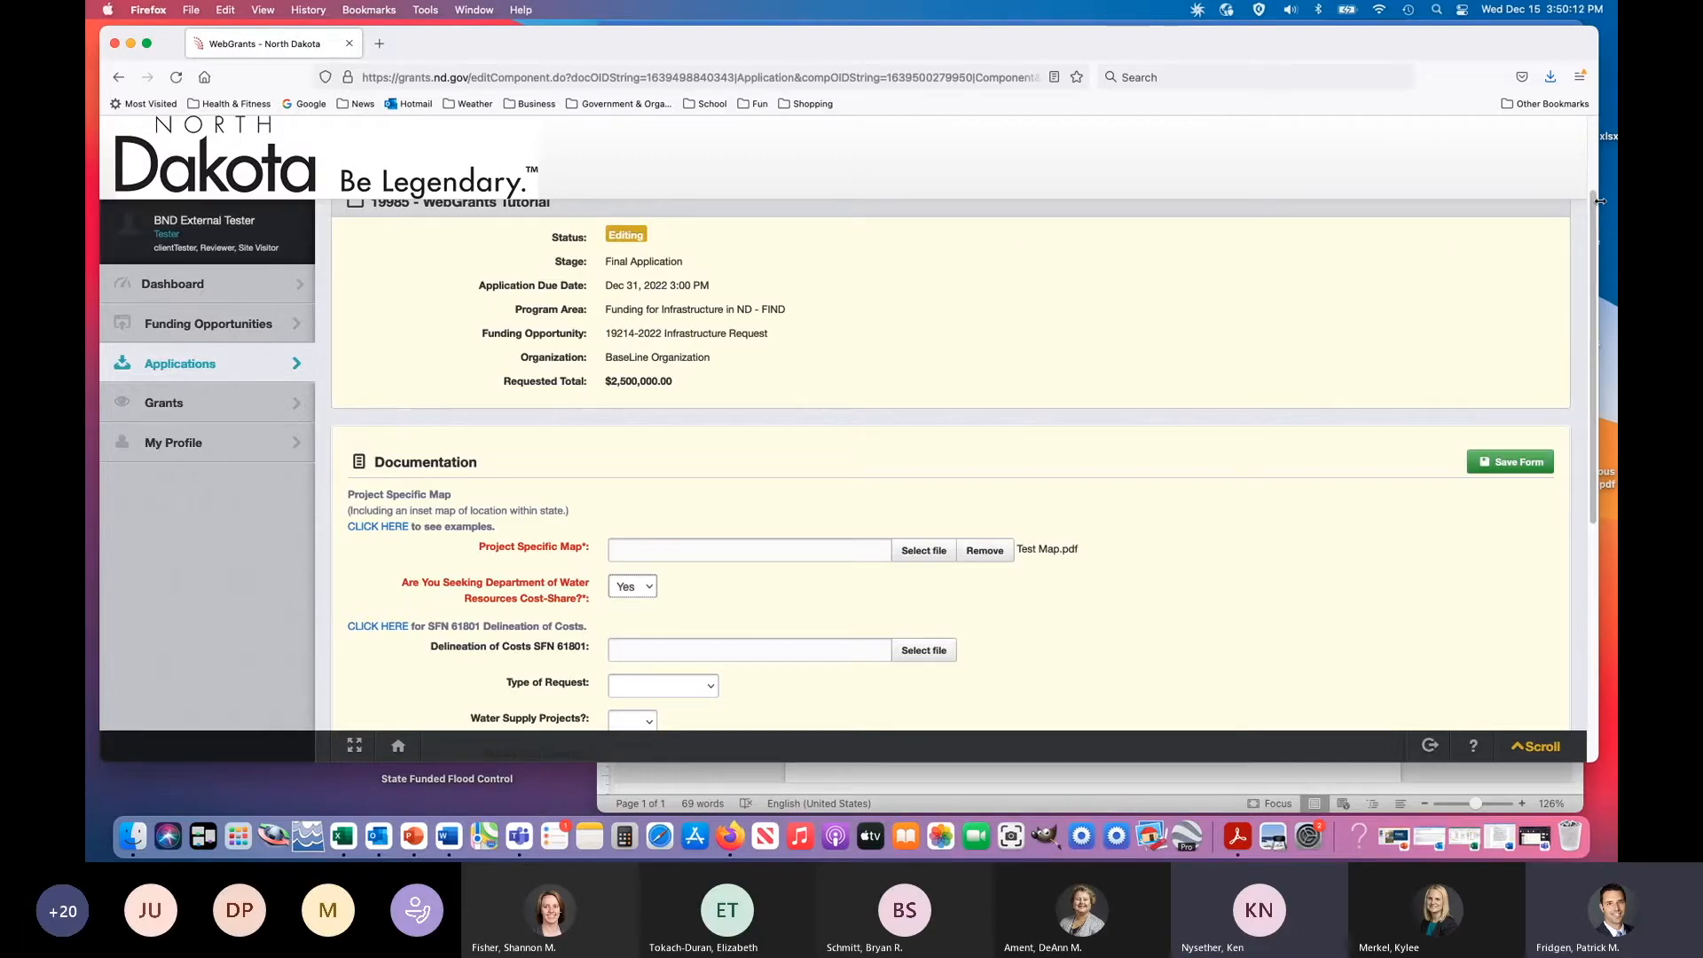
{"action": "left_click_drag", "start_coordinate": [1594, 211], "coordinate": [1600, 380]}
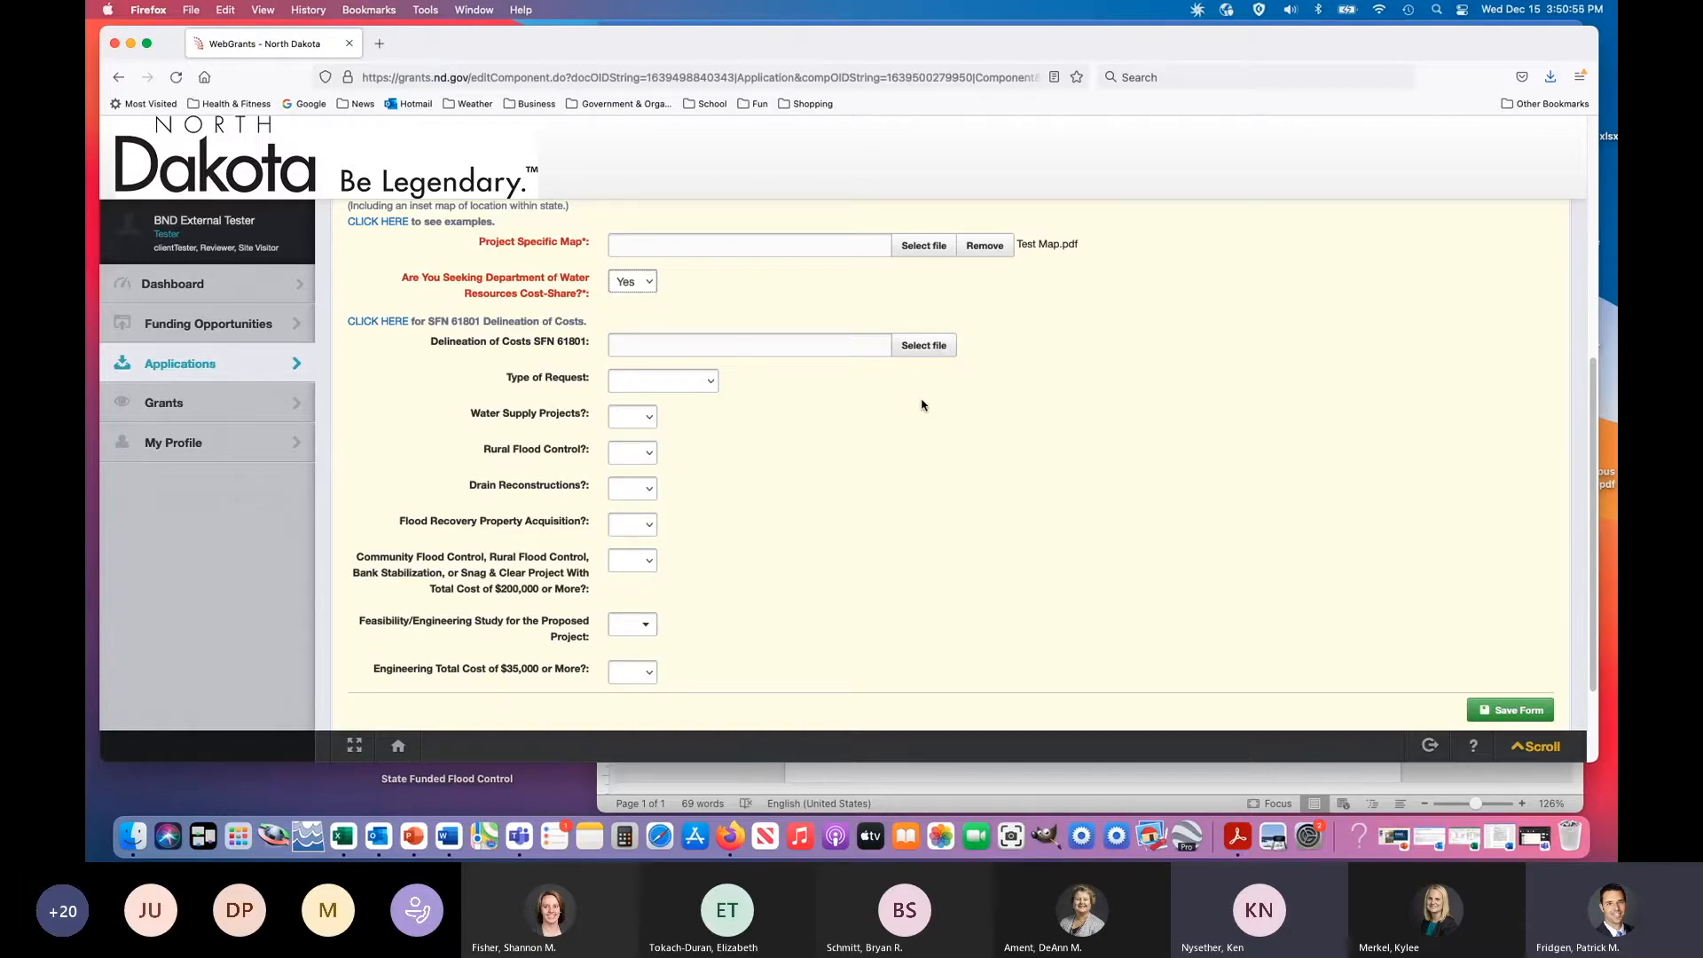
{"action": "left_click", "coordinate": [712, 386]}
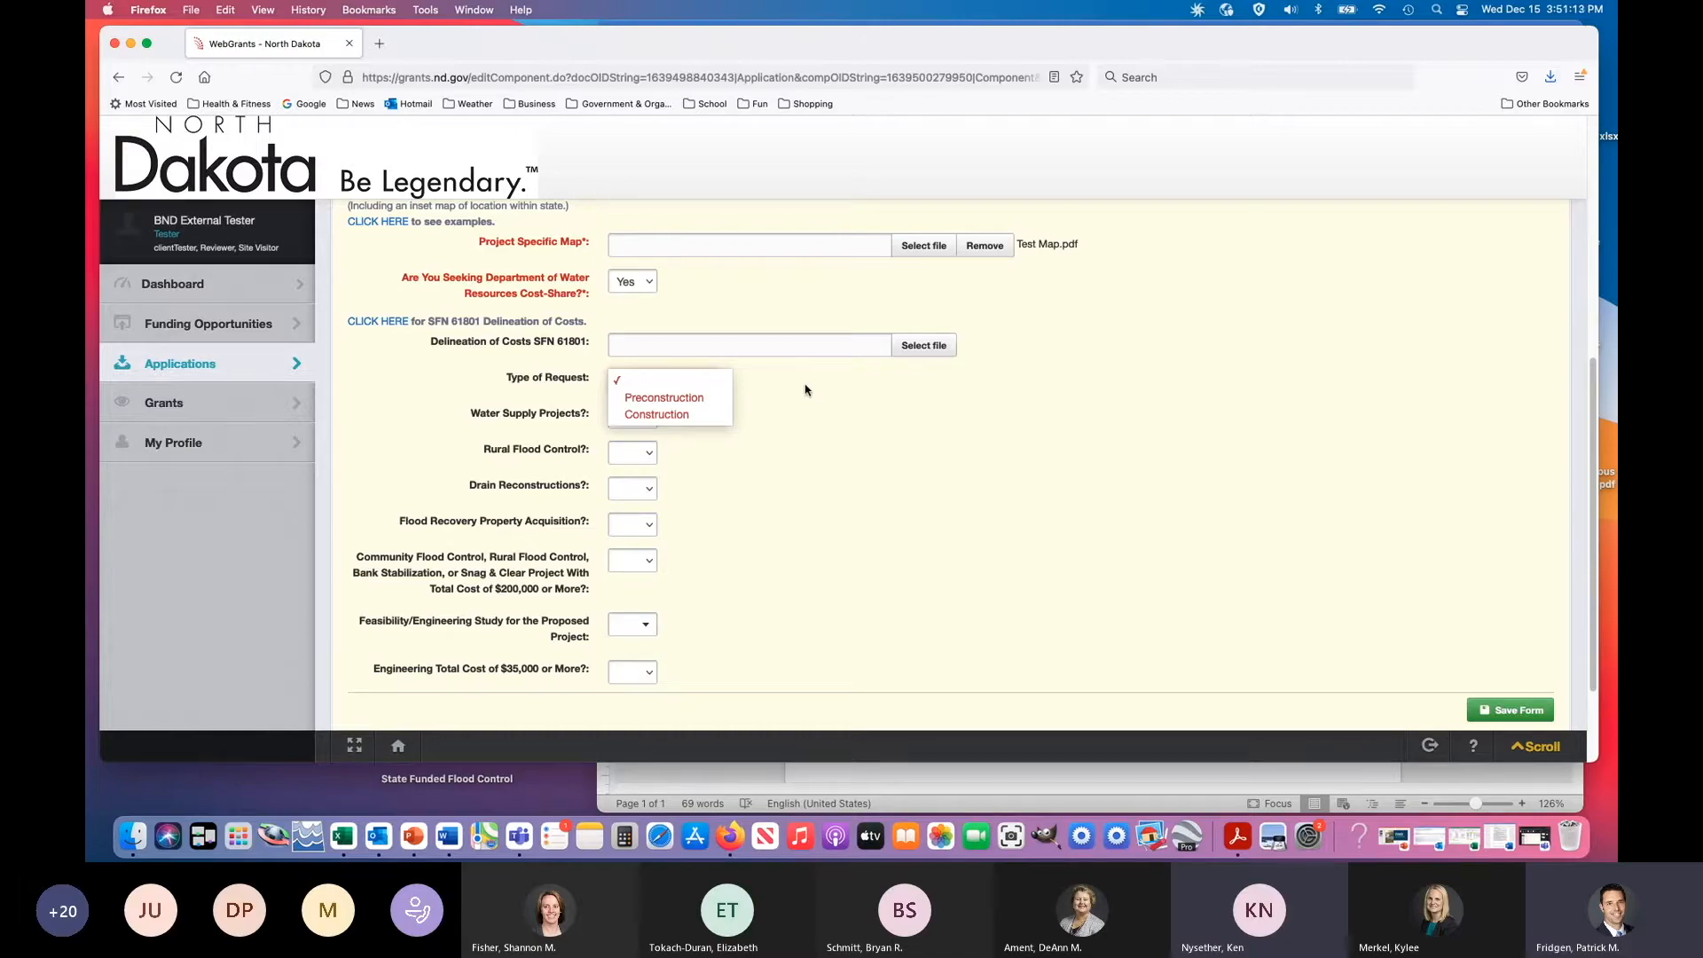
{"action": "left_click", "coordinate": [674, 415]}
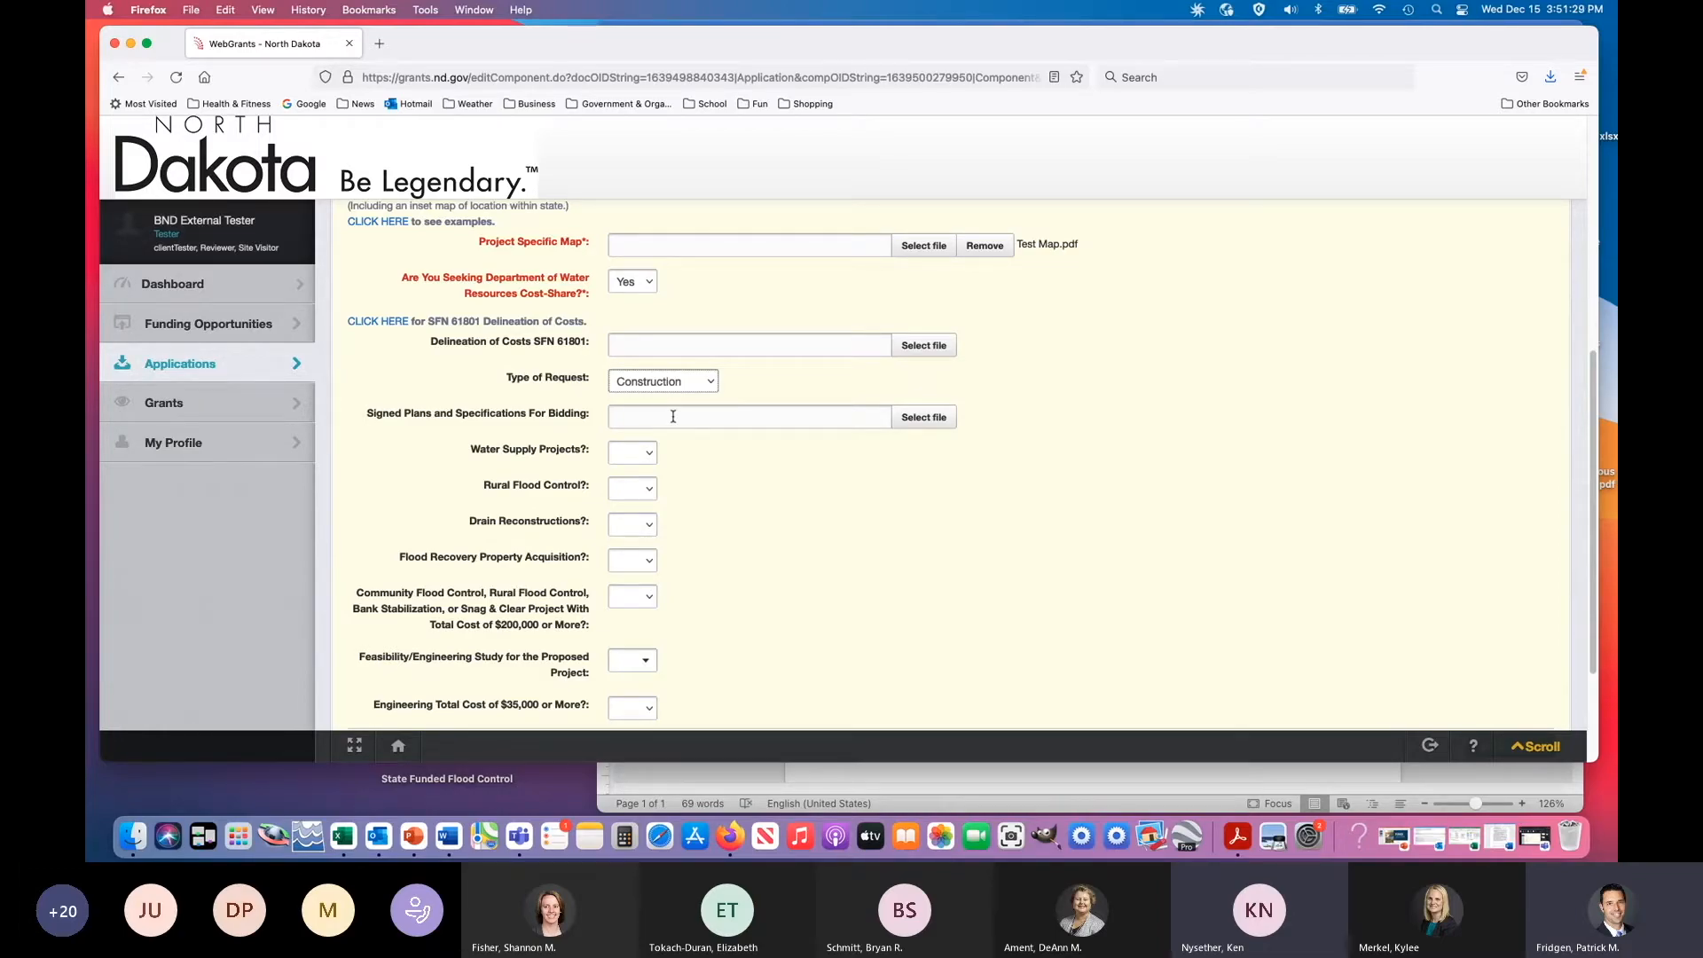
- Set Water Supply Projects to Yes to check which documents it requires, and change it to No
{"action": "left_click", "coordinate": [652, 456]}
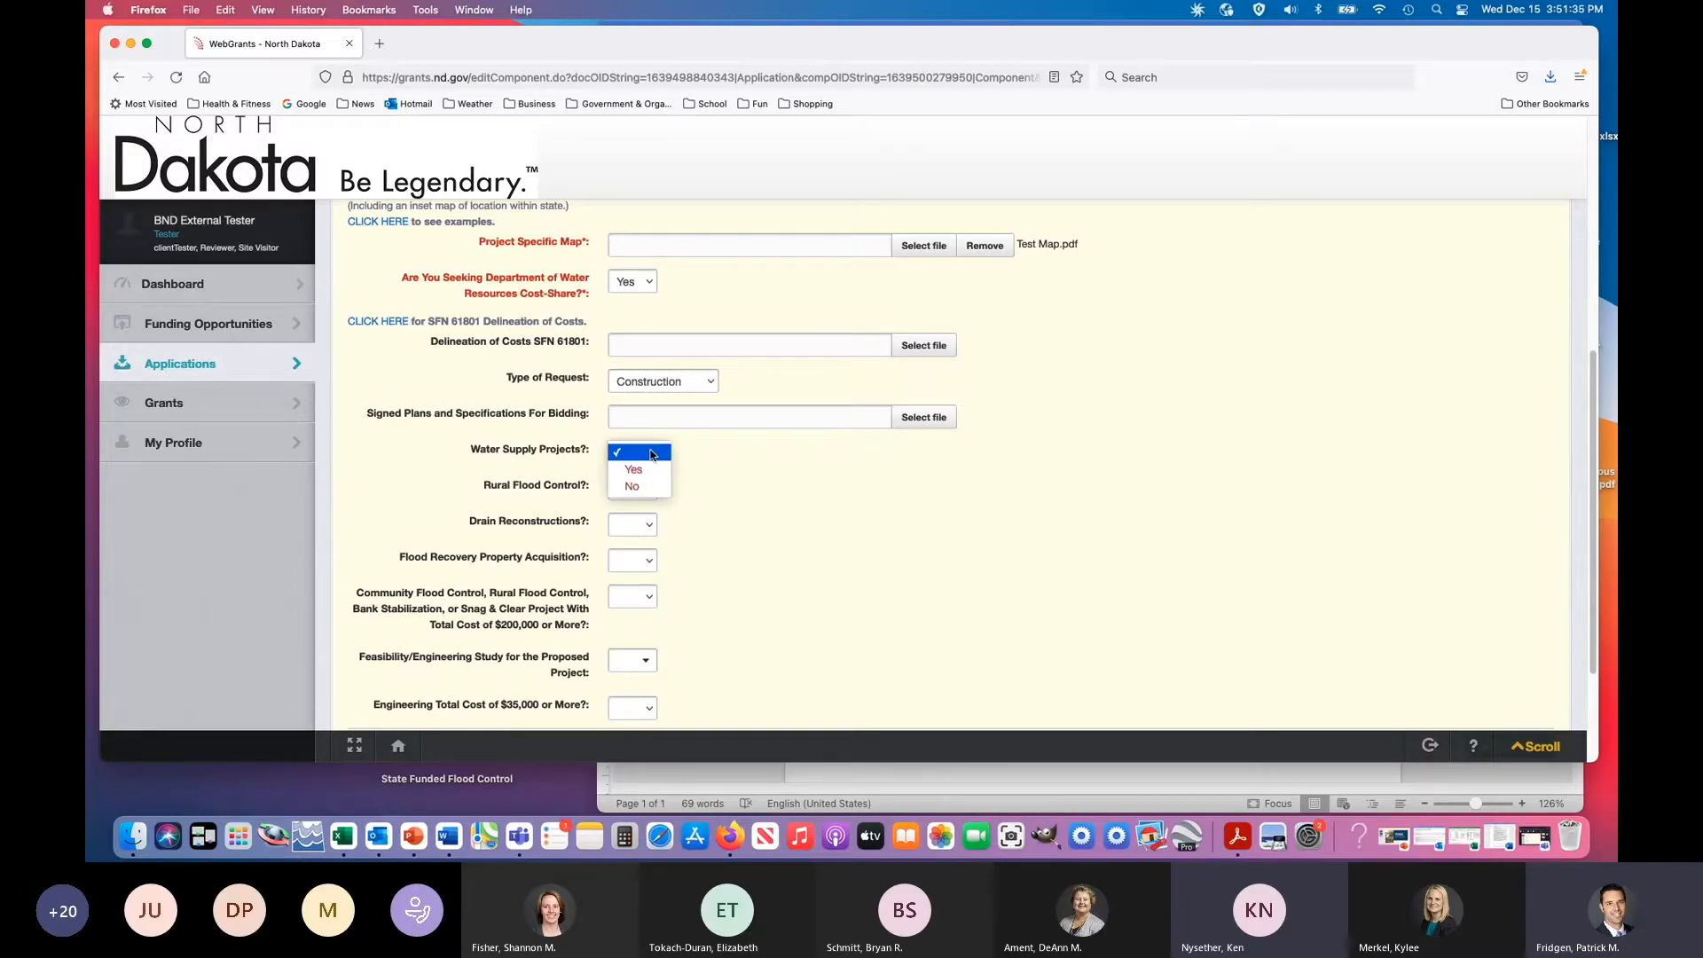
{"action": "left_click", "coordinate": [644, 470]}
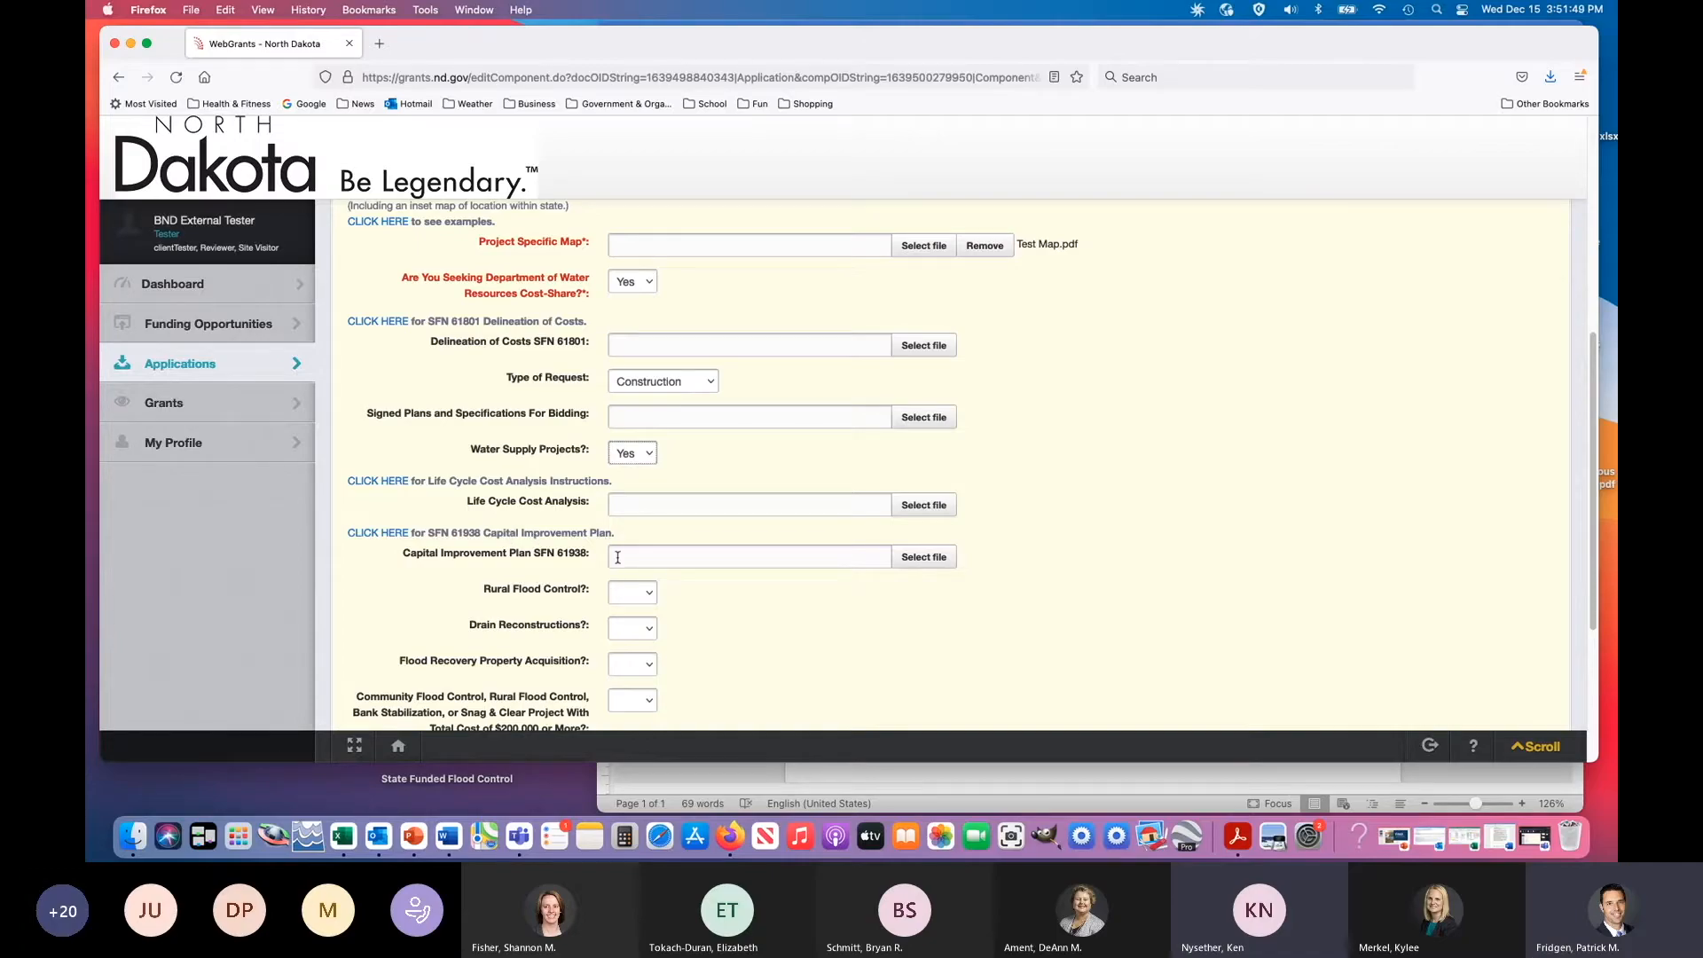
{"action": "left_click", "coordinate": [647, 452]}
{"action": "left_click", "coordinate": [647, 468]}
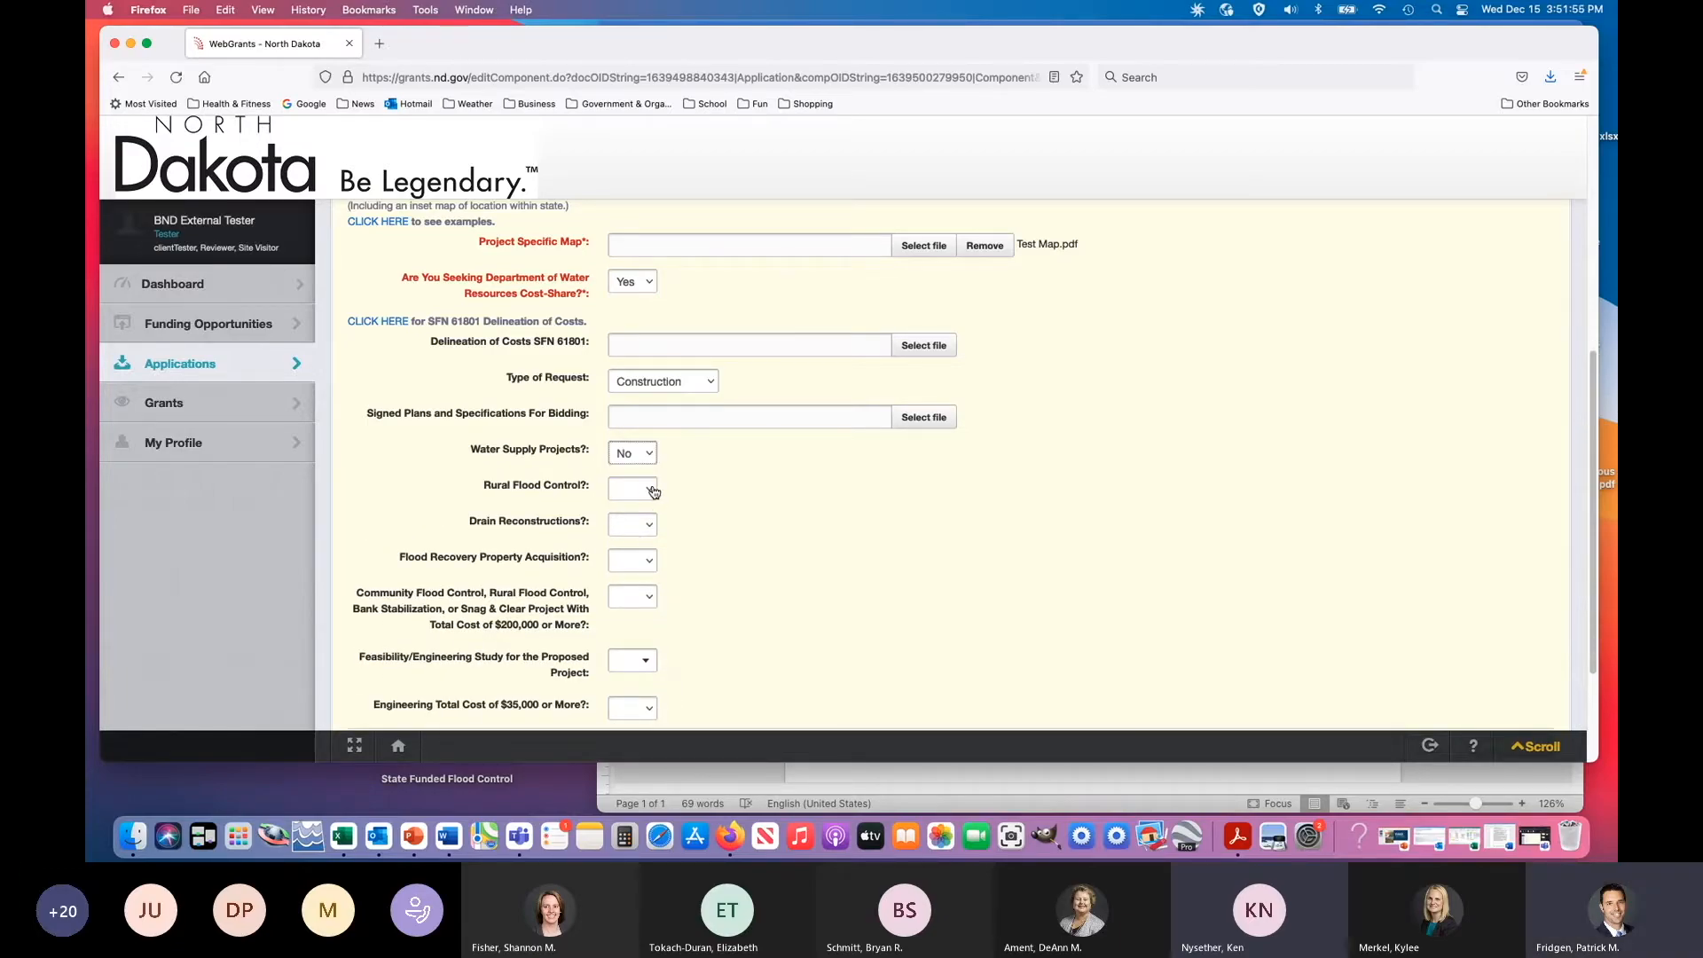
- Set Rural Flood Control to Yes to check its required uploads, and change it to No
{"action": "left_click", "coordinate": [654, 491]}
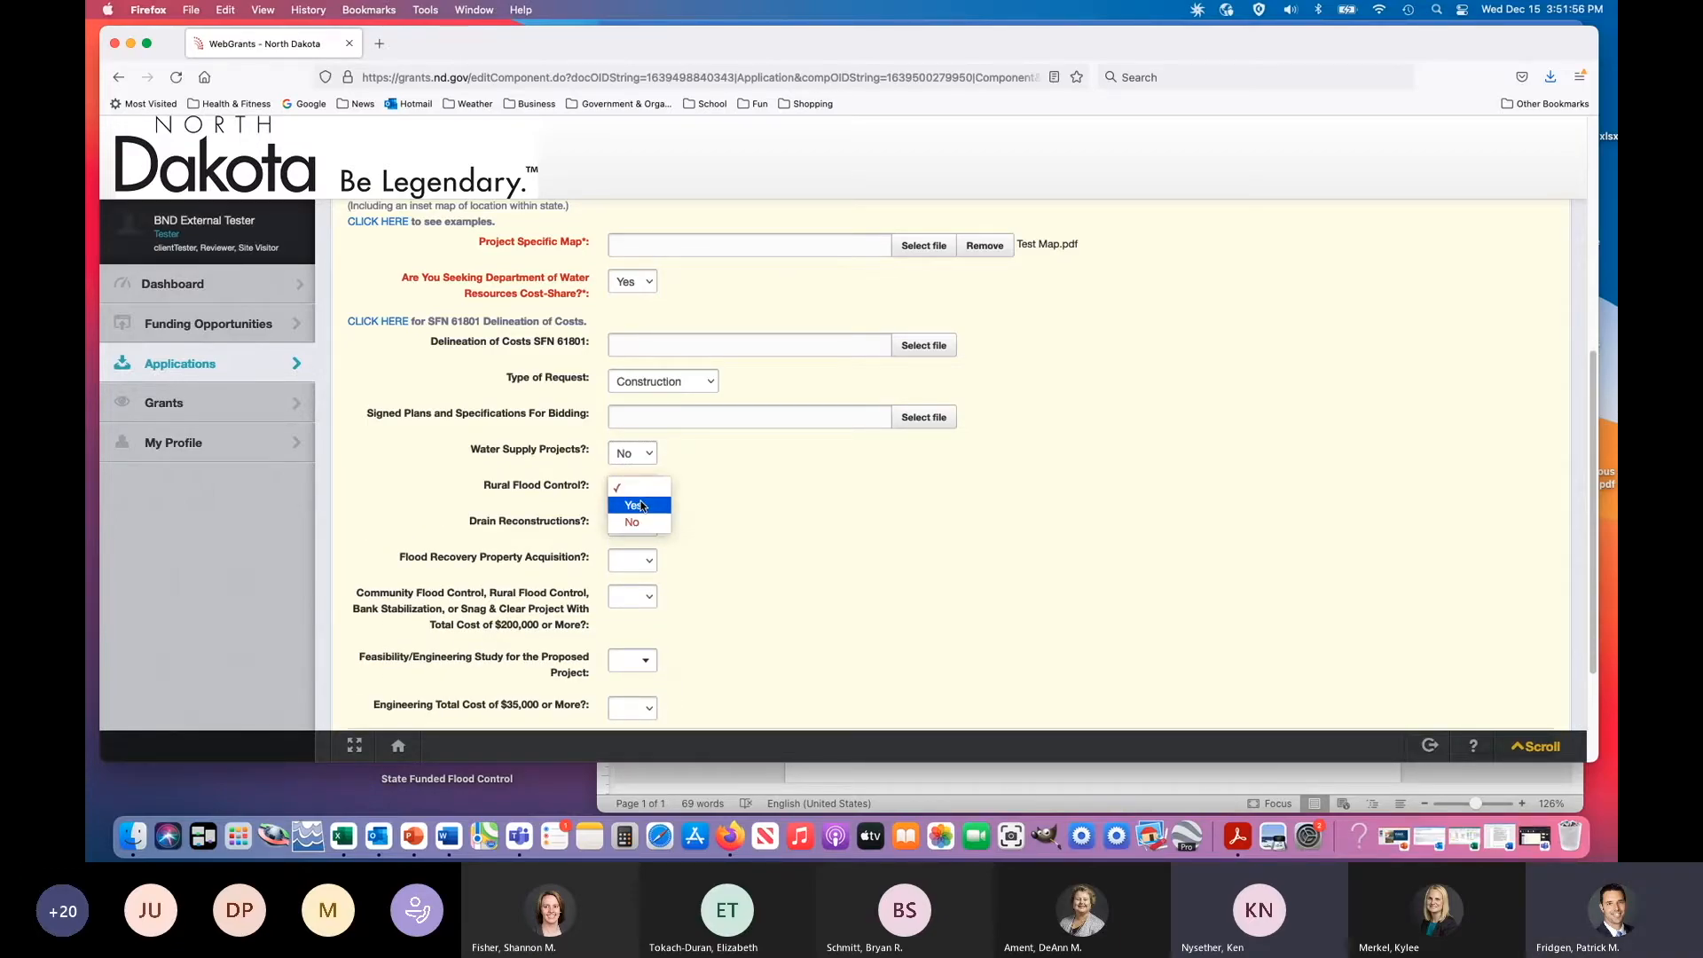
{"action": "left_click", "coordinate": [642, 506]}
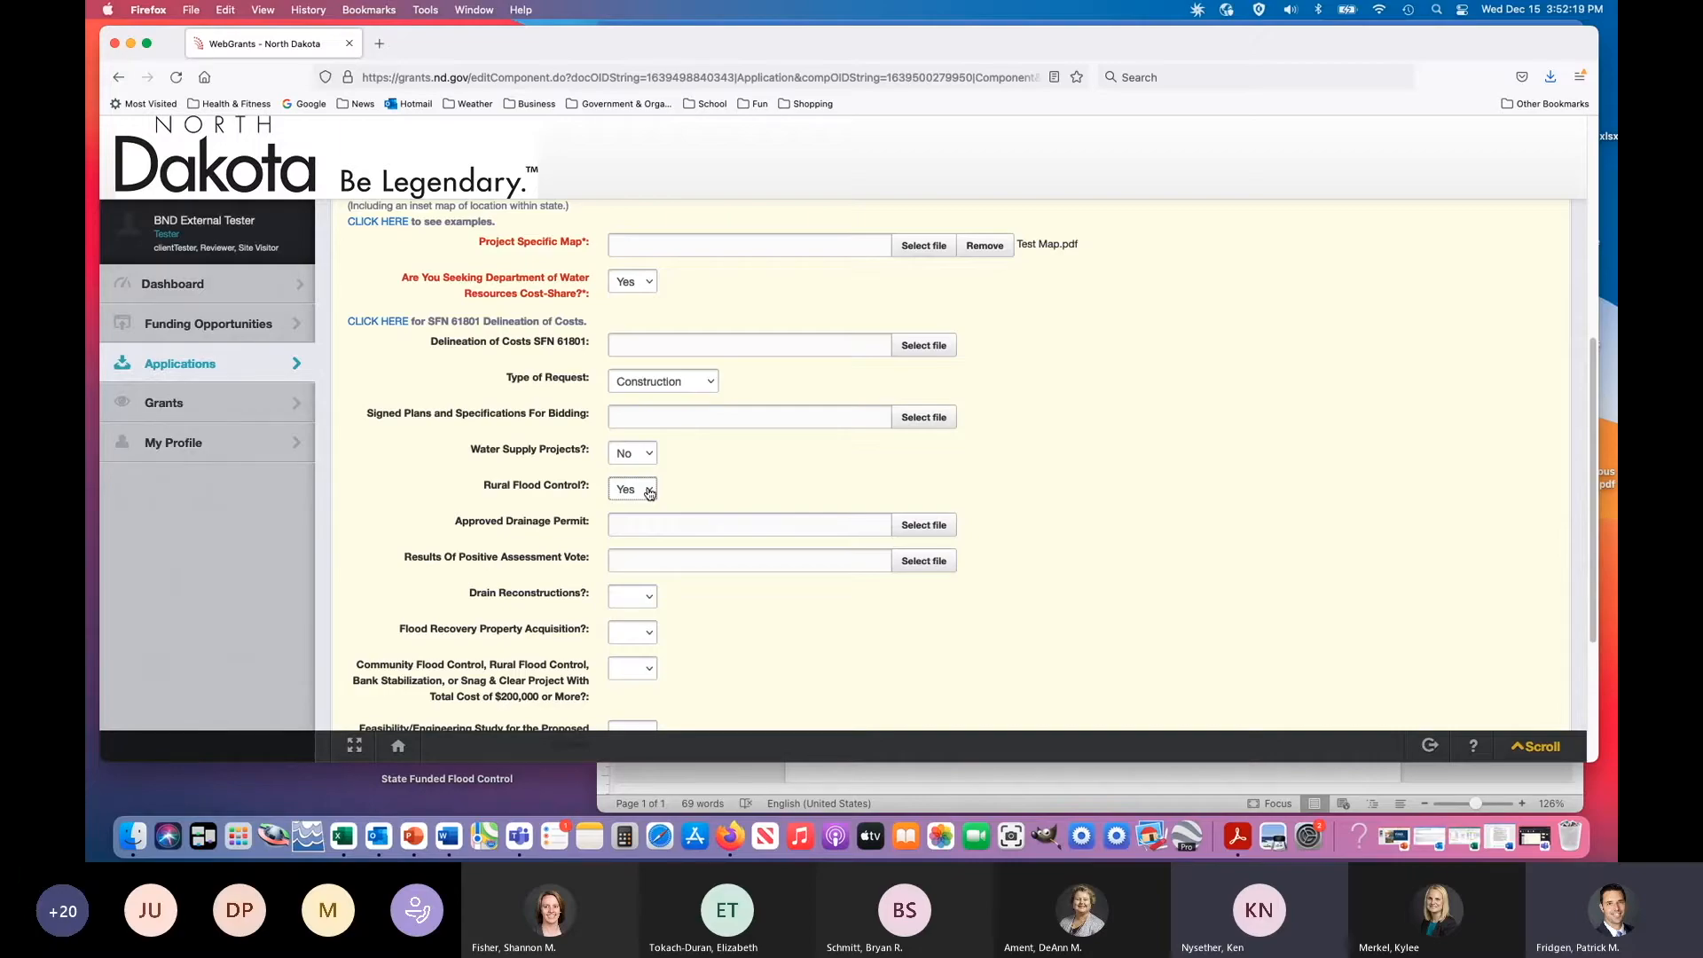
{"action": "left_click", "coordinate": [650, 493]}
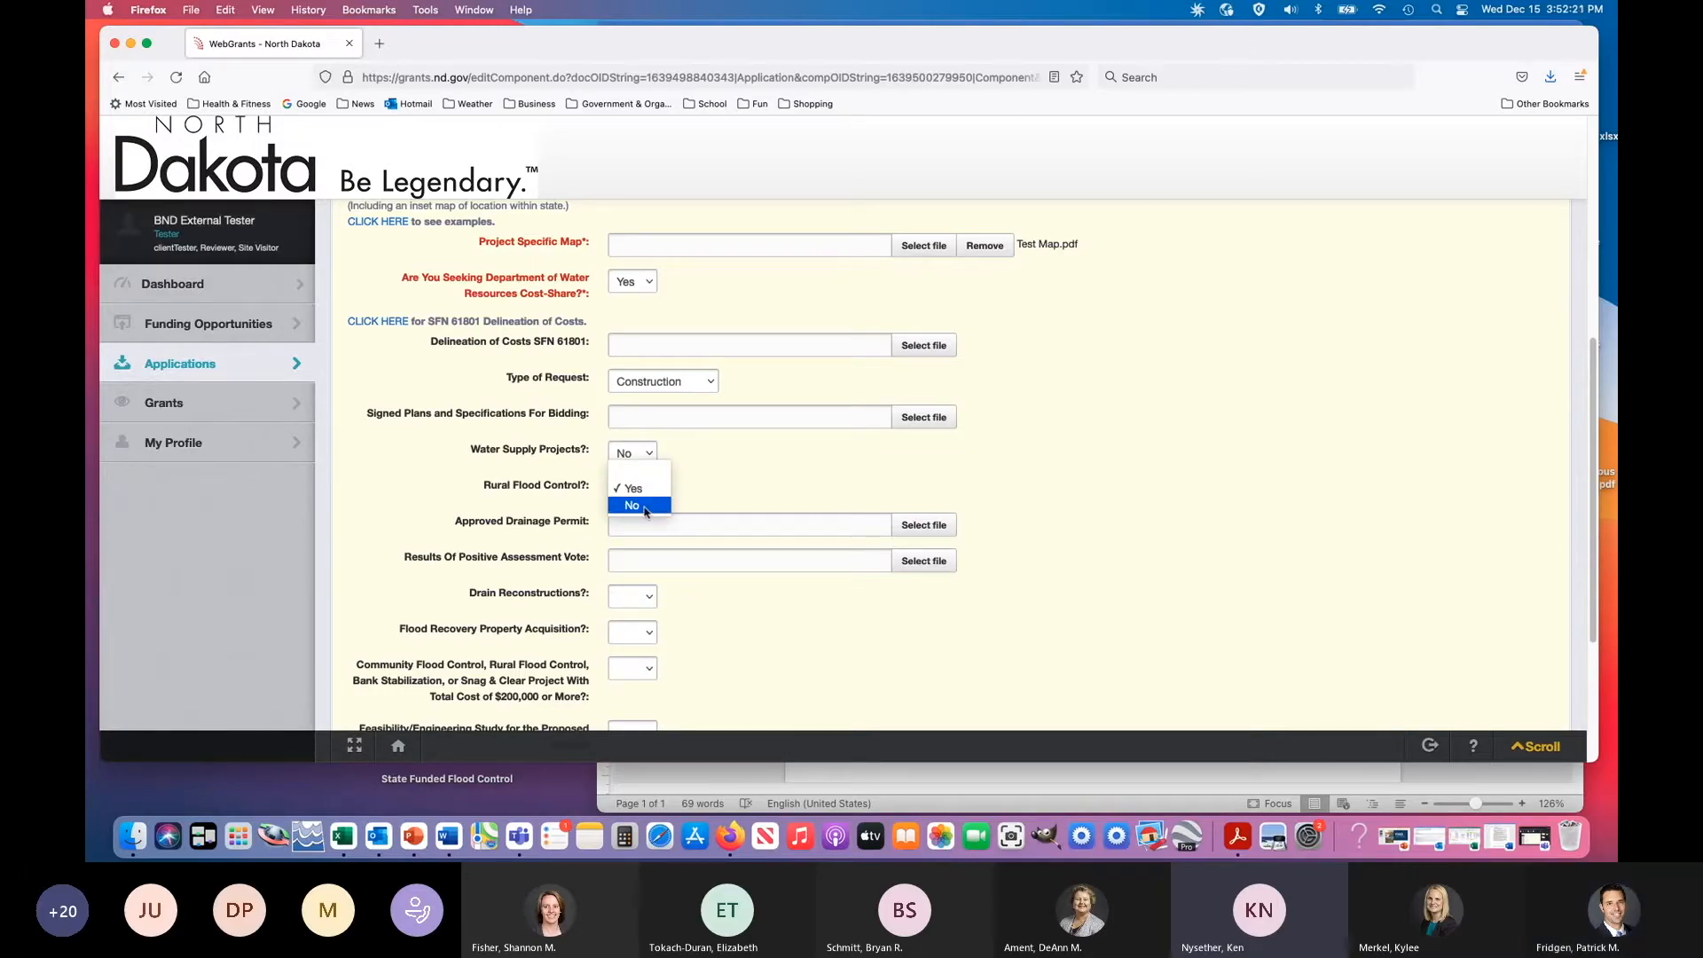
{"action": "left_click", "coordinate": [645, 511]}
- Set Drain Reconstructions to Yes to check its required upload, and change it to No
{"action": "left_click", "coordinate": [651, 528]}
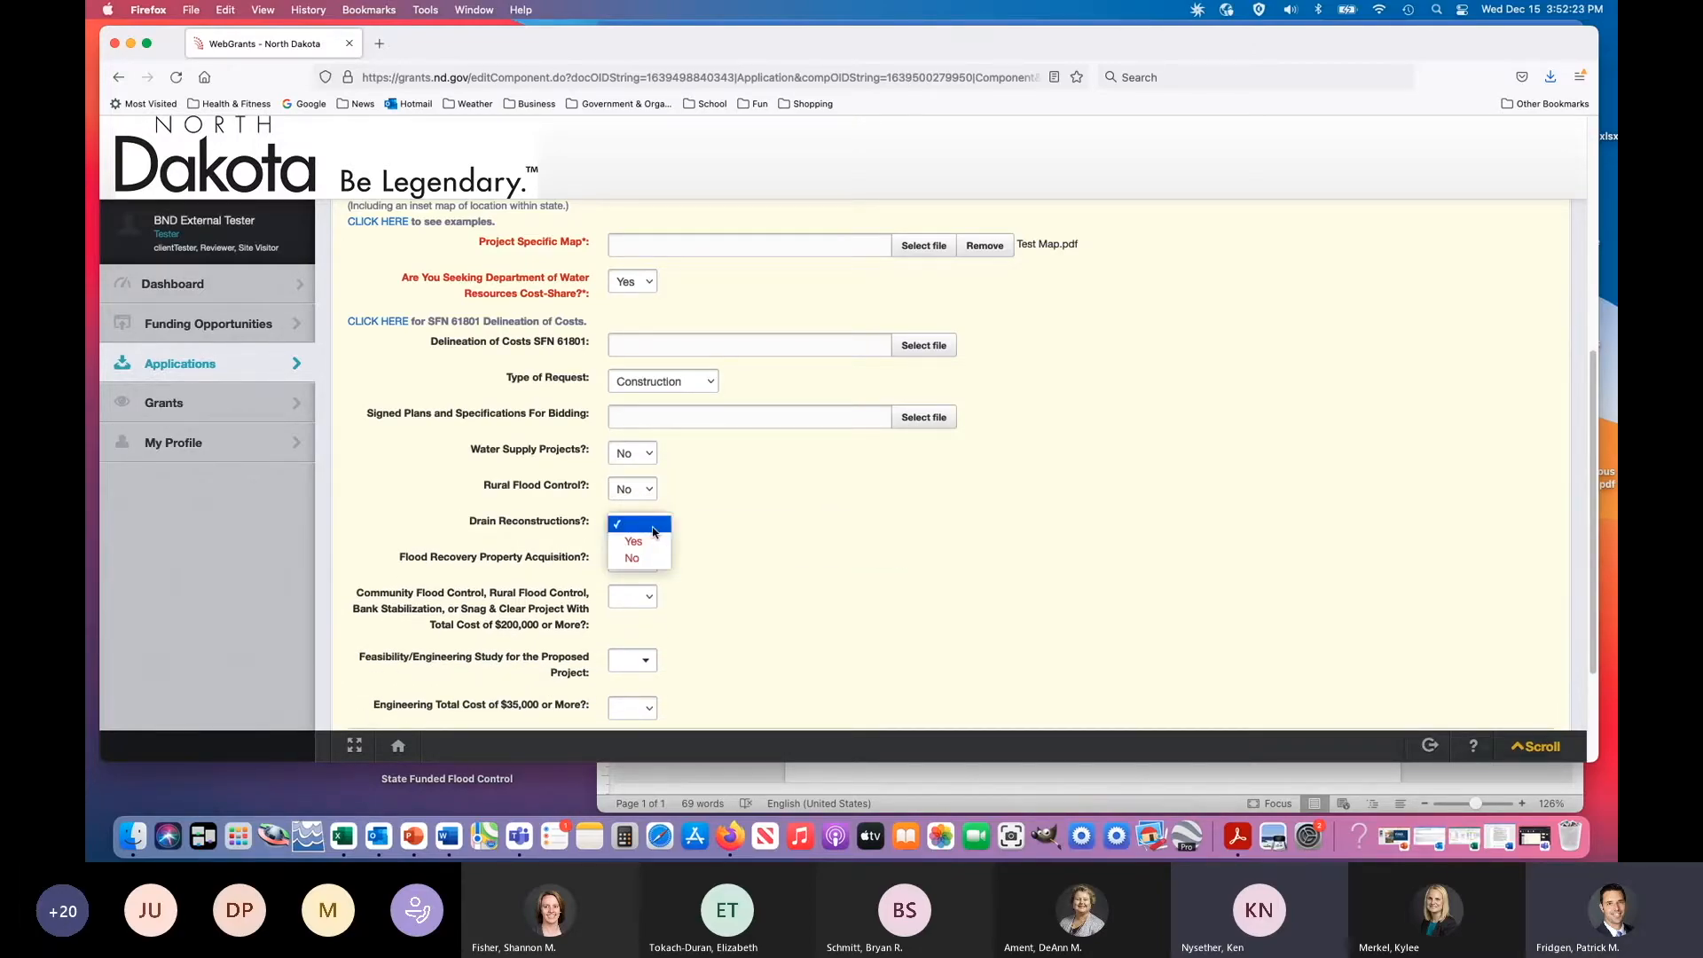
{"action": "left_click", "coordinate": [651, 547]}
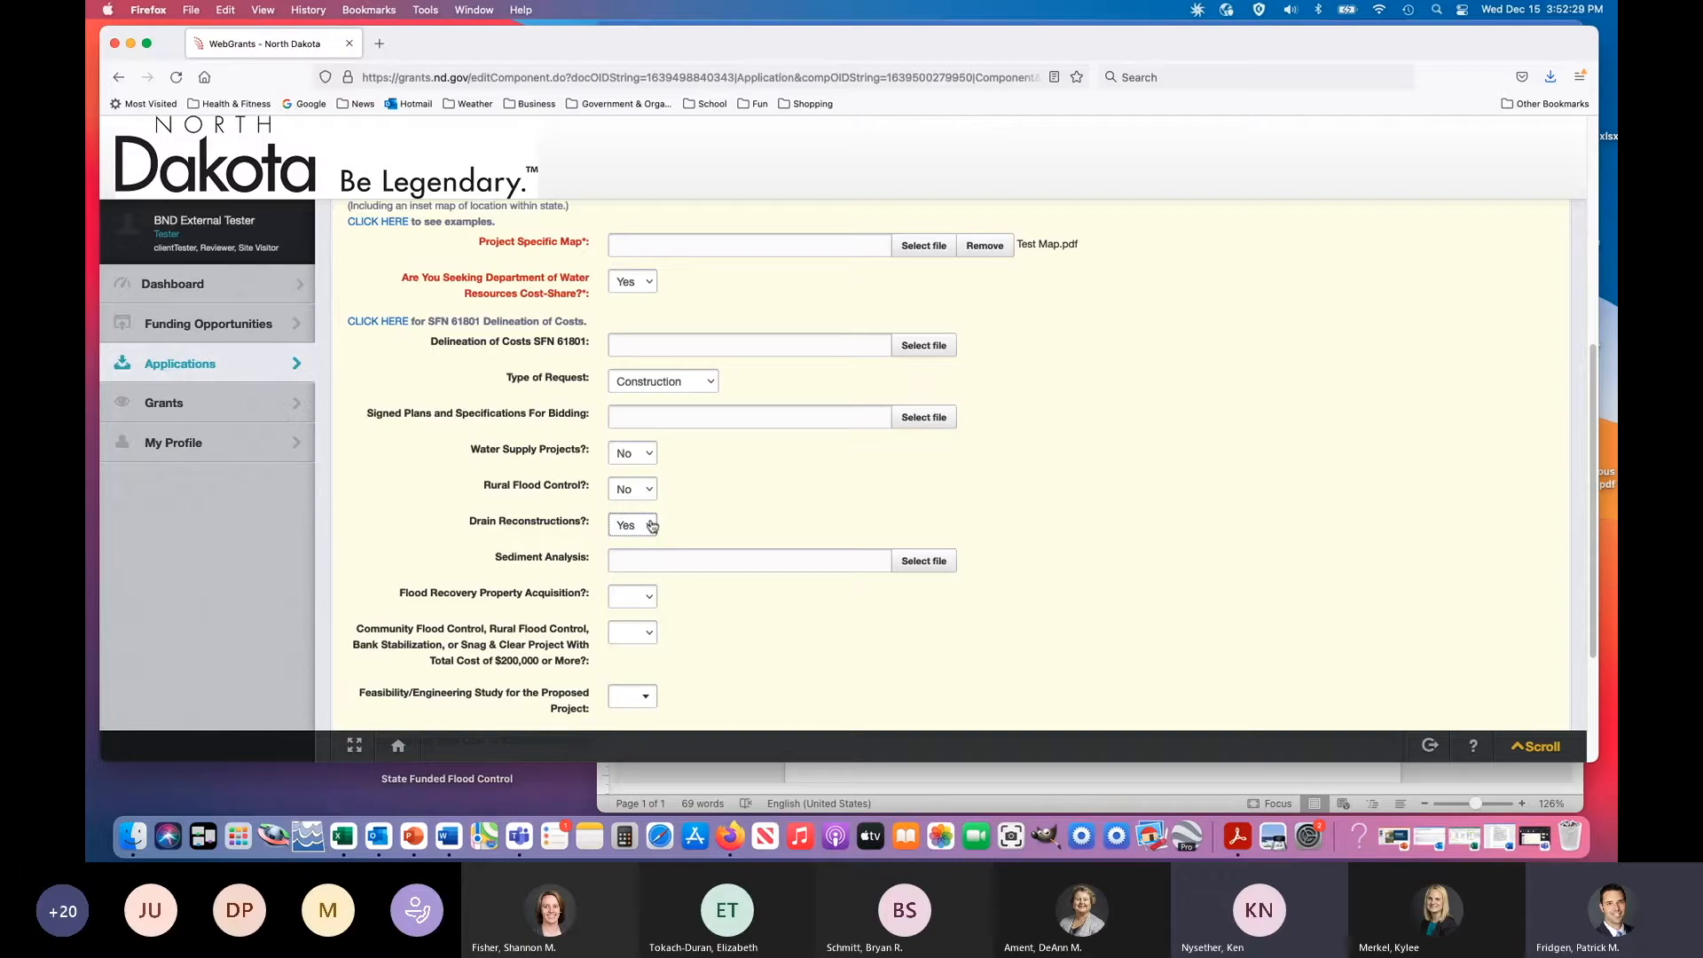
{"action": "left_click", "coordinate": [651, 526]}
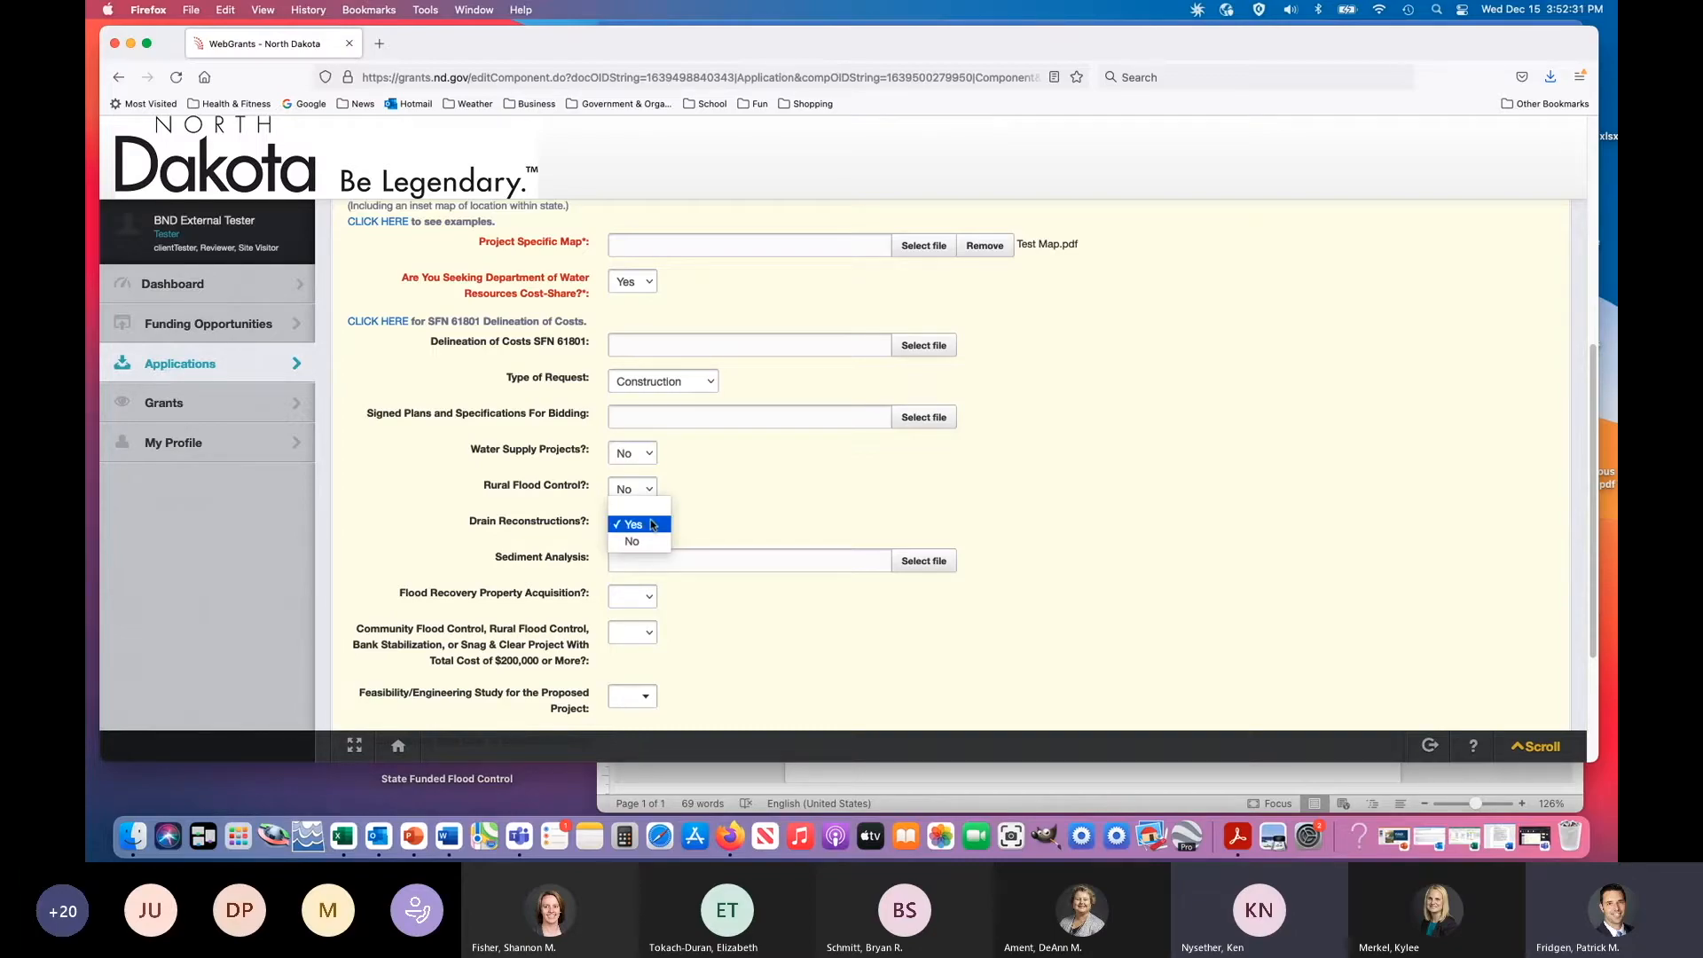
{"action": "left_click", "coordinate": [646, 544]}
- Set Flood Recovery Property Acquisition to Yes to check its required uploads, and change it to No
{"action": "left_click", "coordinate": [645, 563]}
{"action": "left_click", "coordinate": [633, 577]}
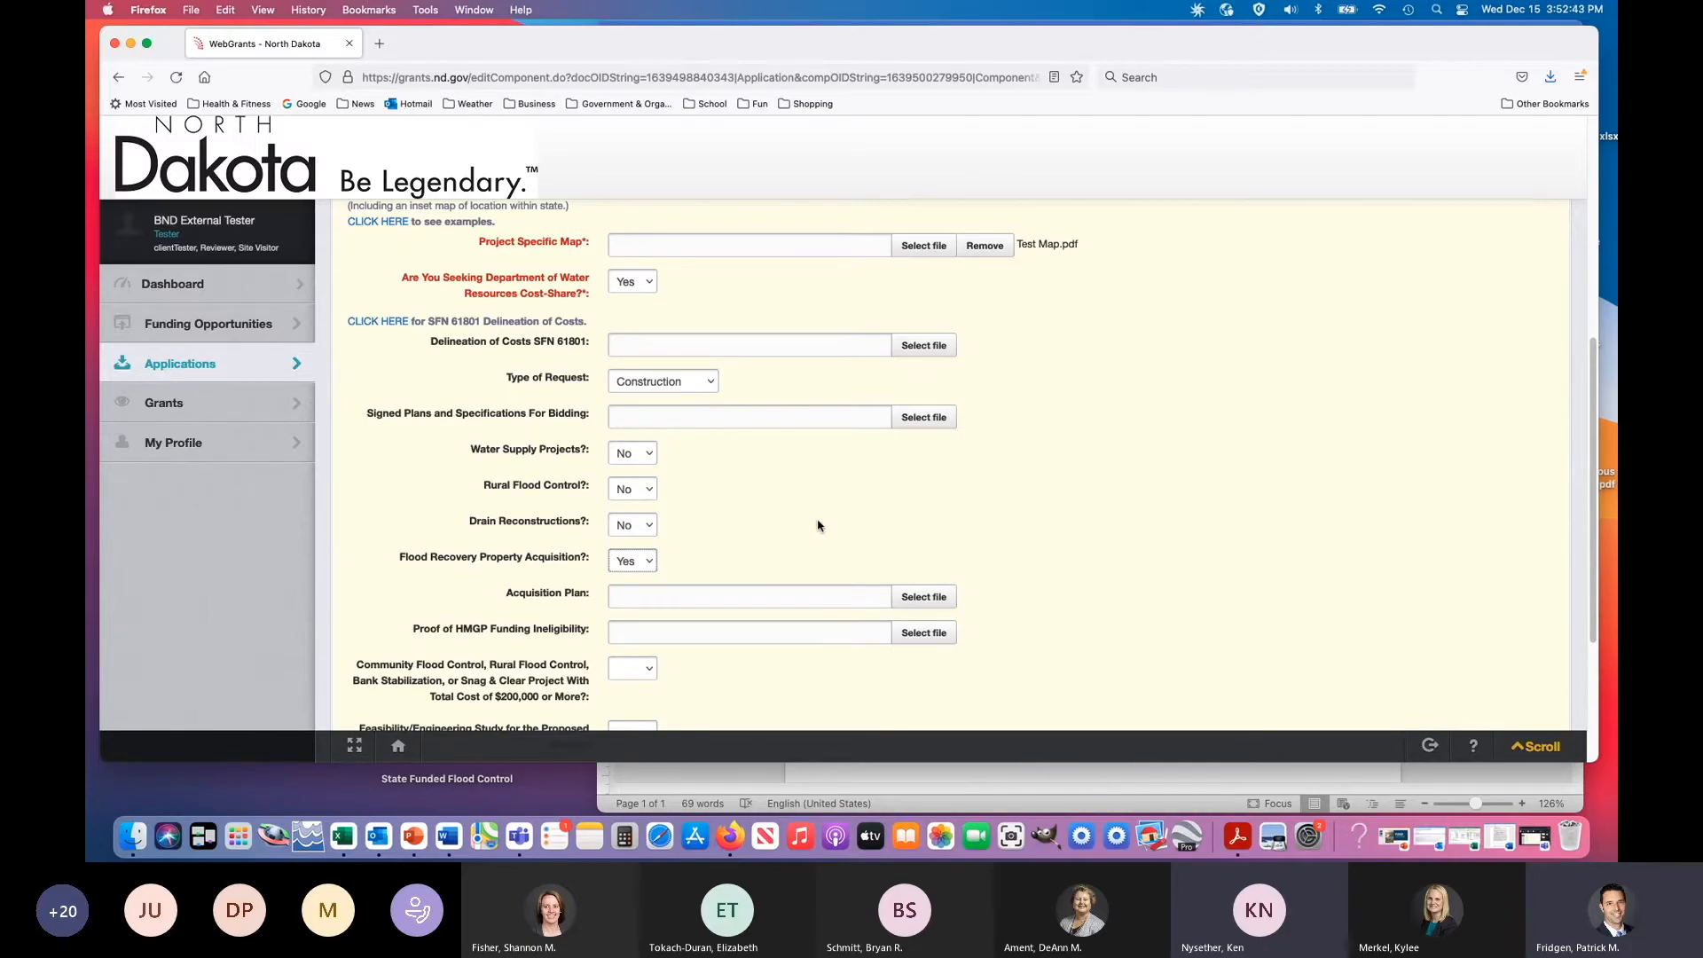
{"action": "left_click", "coordinate": [650, 566]}
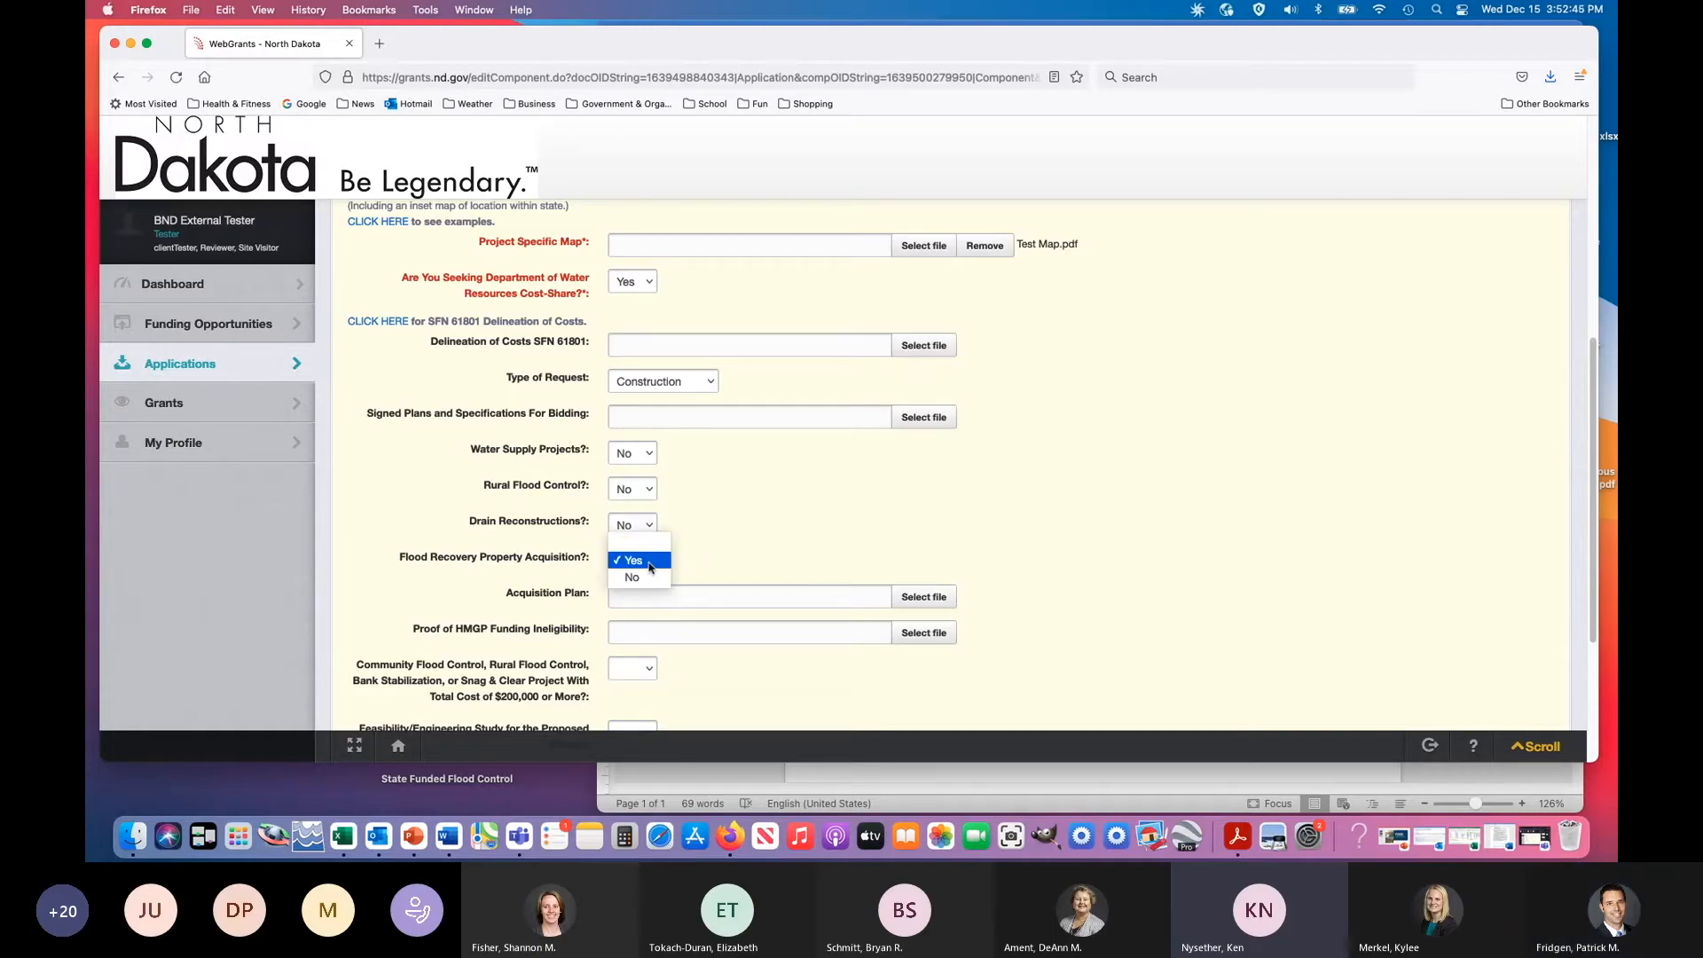
{"action": "left_click", "coordinate": [649, 578]}
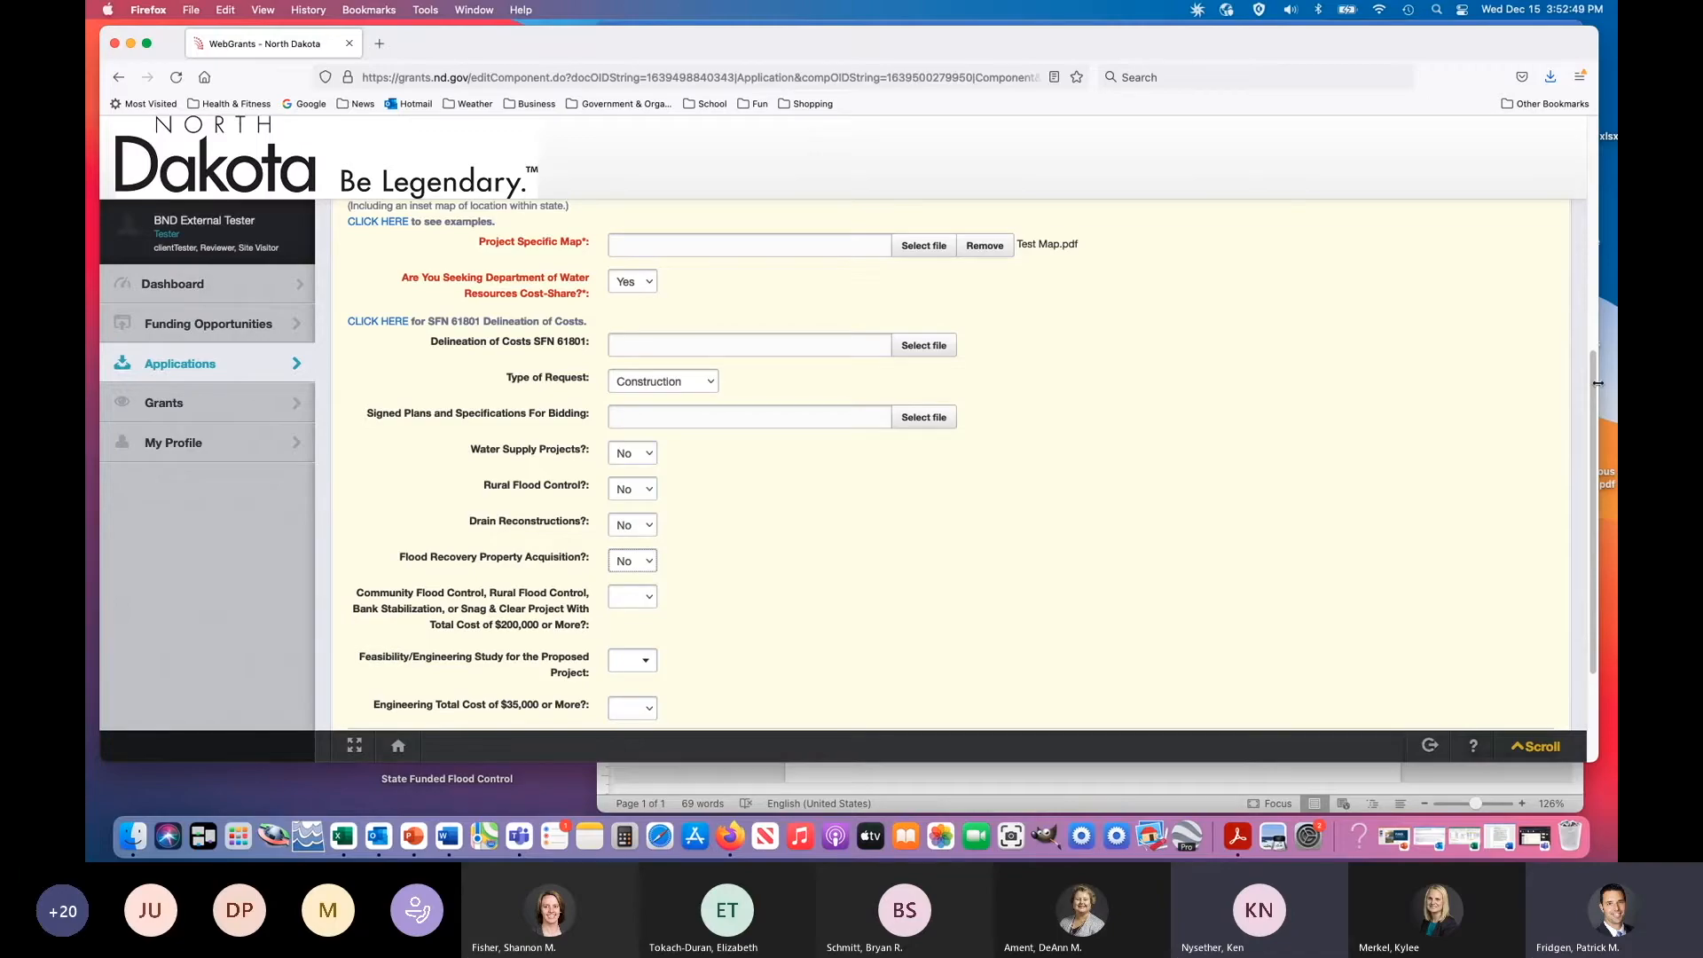
- Set the question about flood control, bank stabilization, or snag and clear projects of $200,000 or more to Yes, check its required upload, and change it to No
{"action": "left_click_drag", "start_coordinate": [1595, 387], "coordinate": [1593, 466]}
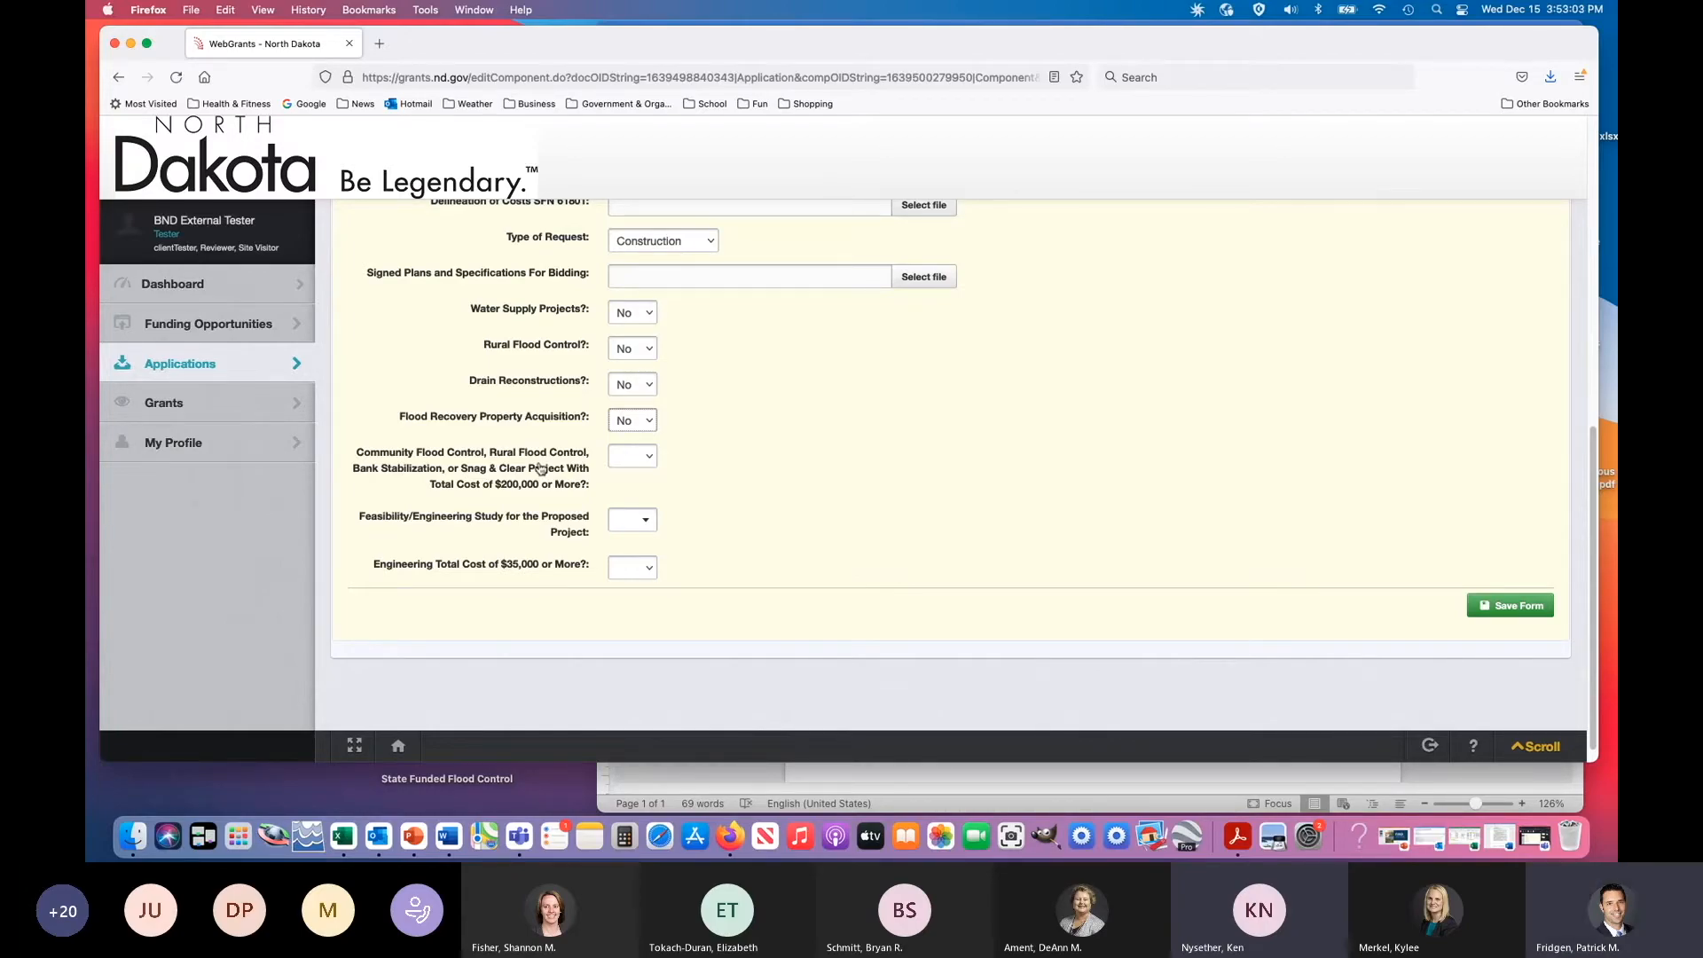
{"action": "left_click", "coordinate": [646, 457]}
{"action": "left_click", "coordinate": [635, 473]}
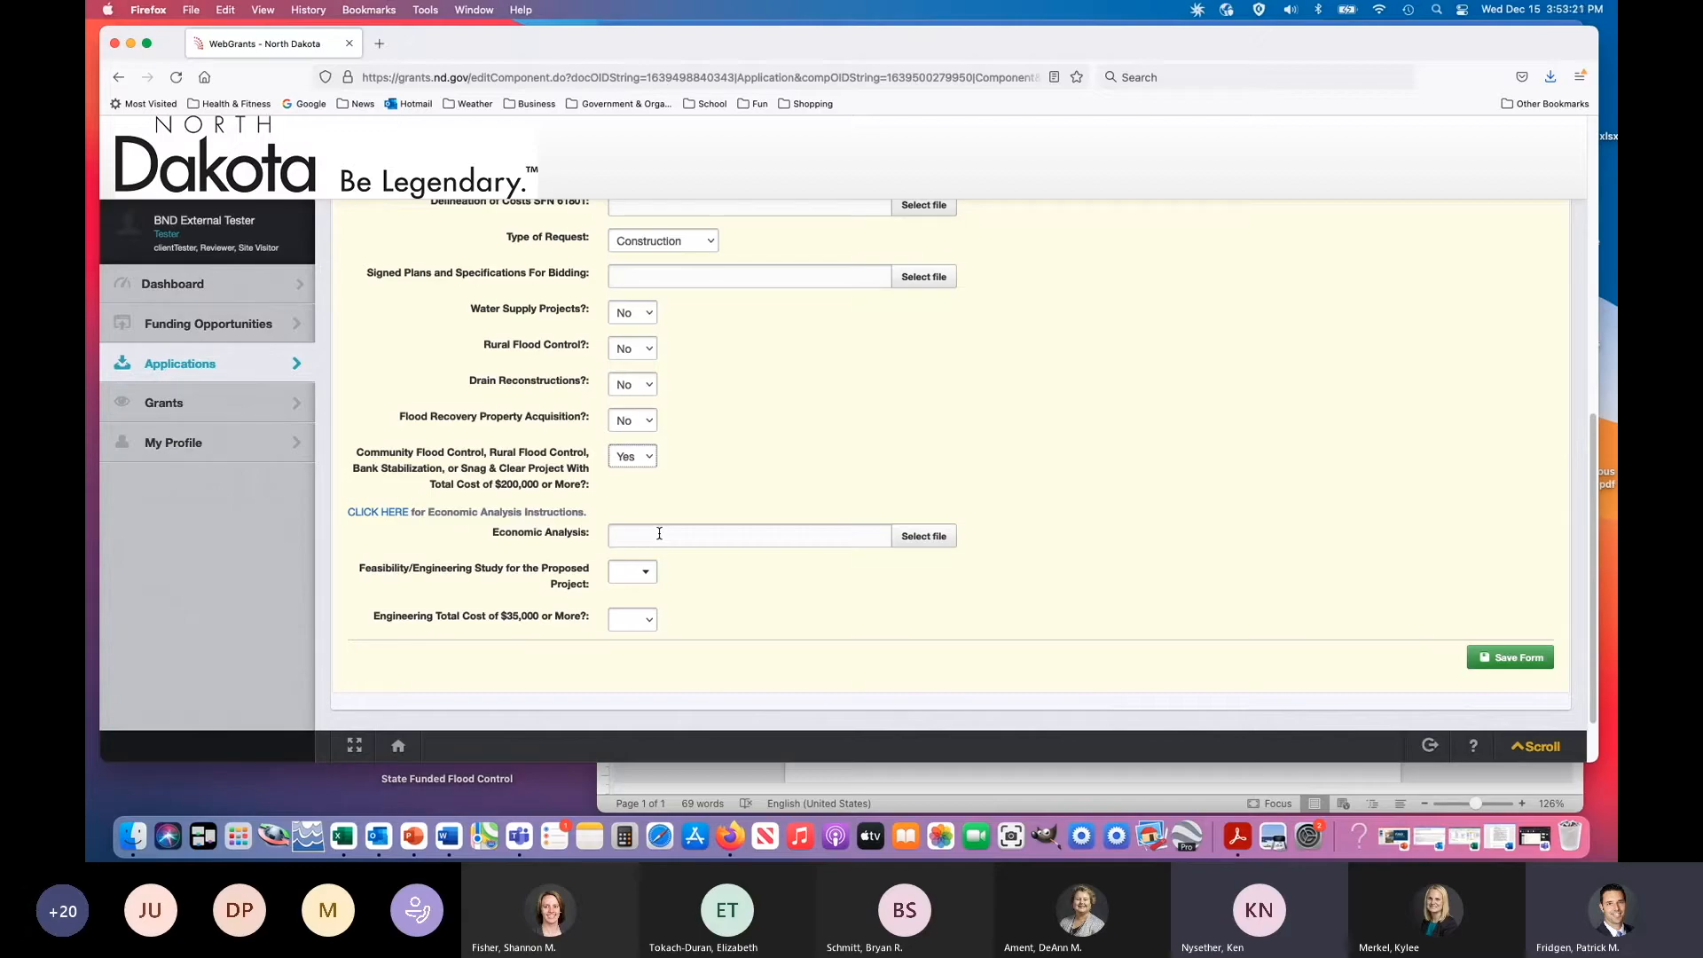
{"action": "left_click", "coordinate": [646, 456]}
{"action": "left_click", "coordinate": [643, 473]}
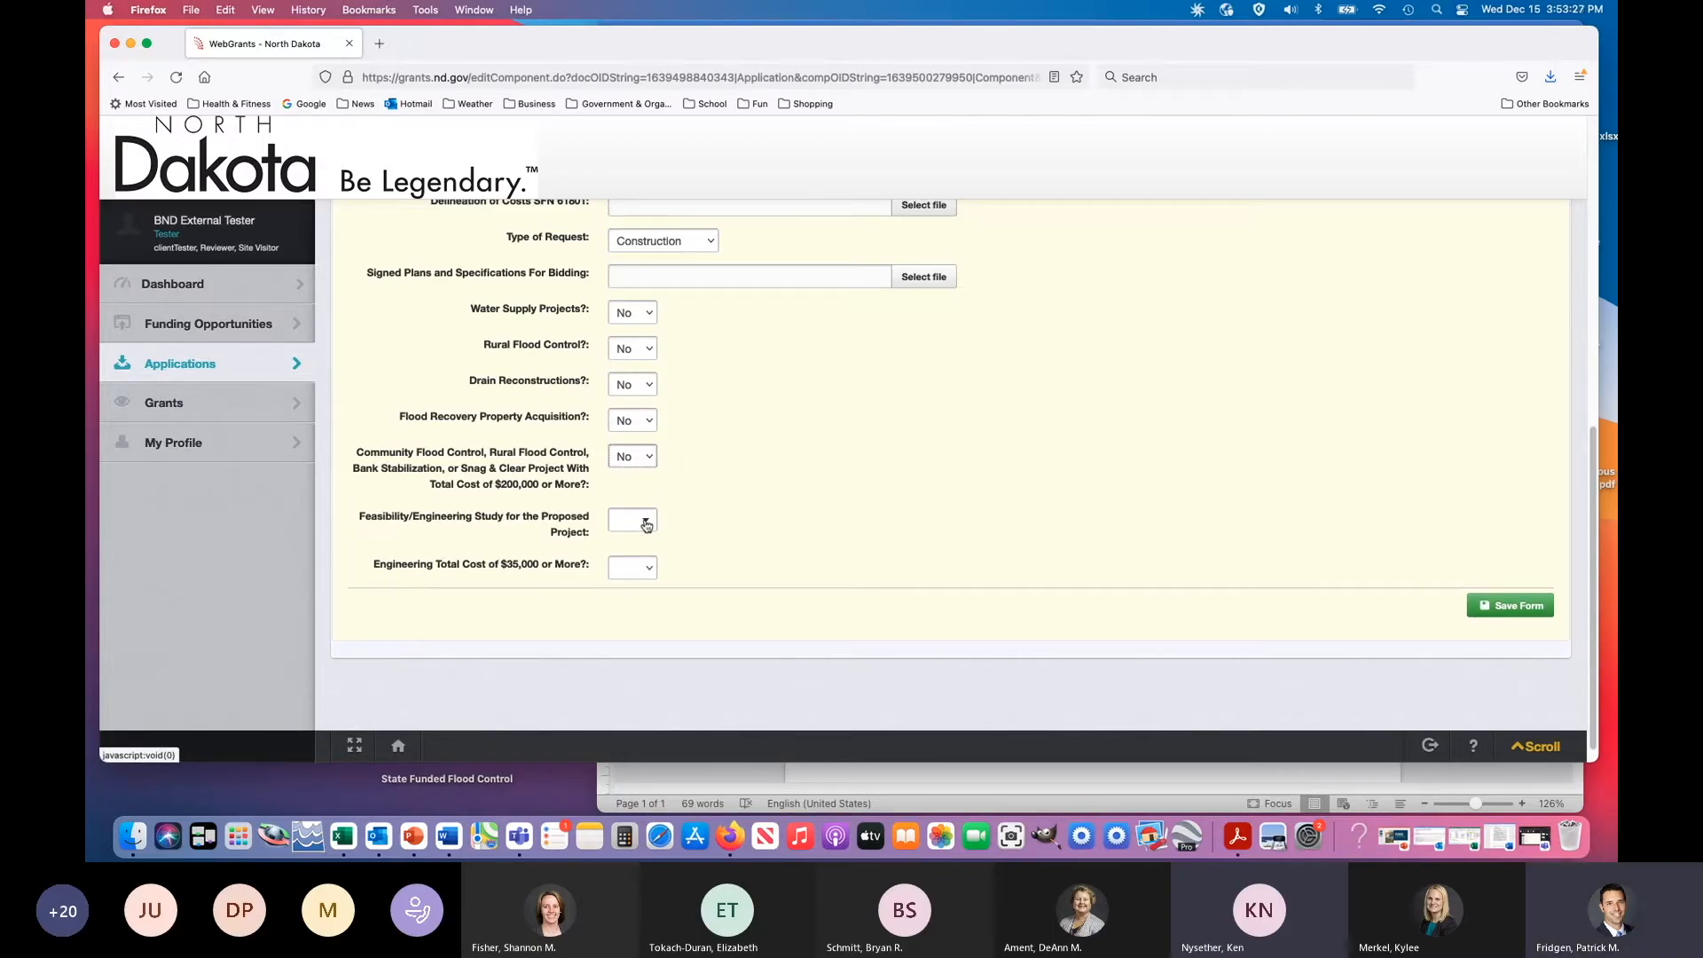
- Set Feasibility/Engineering Study for the Proposed Project and Engineering Total Cost of $35,000 or More both to Yes
{"action": "left_click", "coordinate": [648, 522]}
{"action": "left_click", "coordinate": [628, 562]}
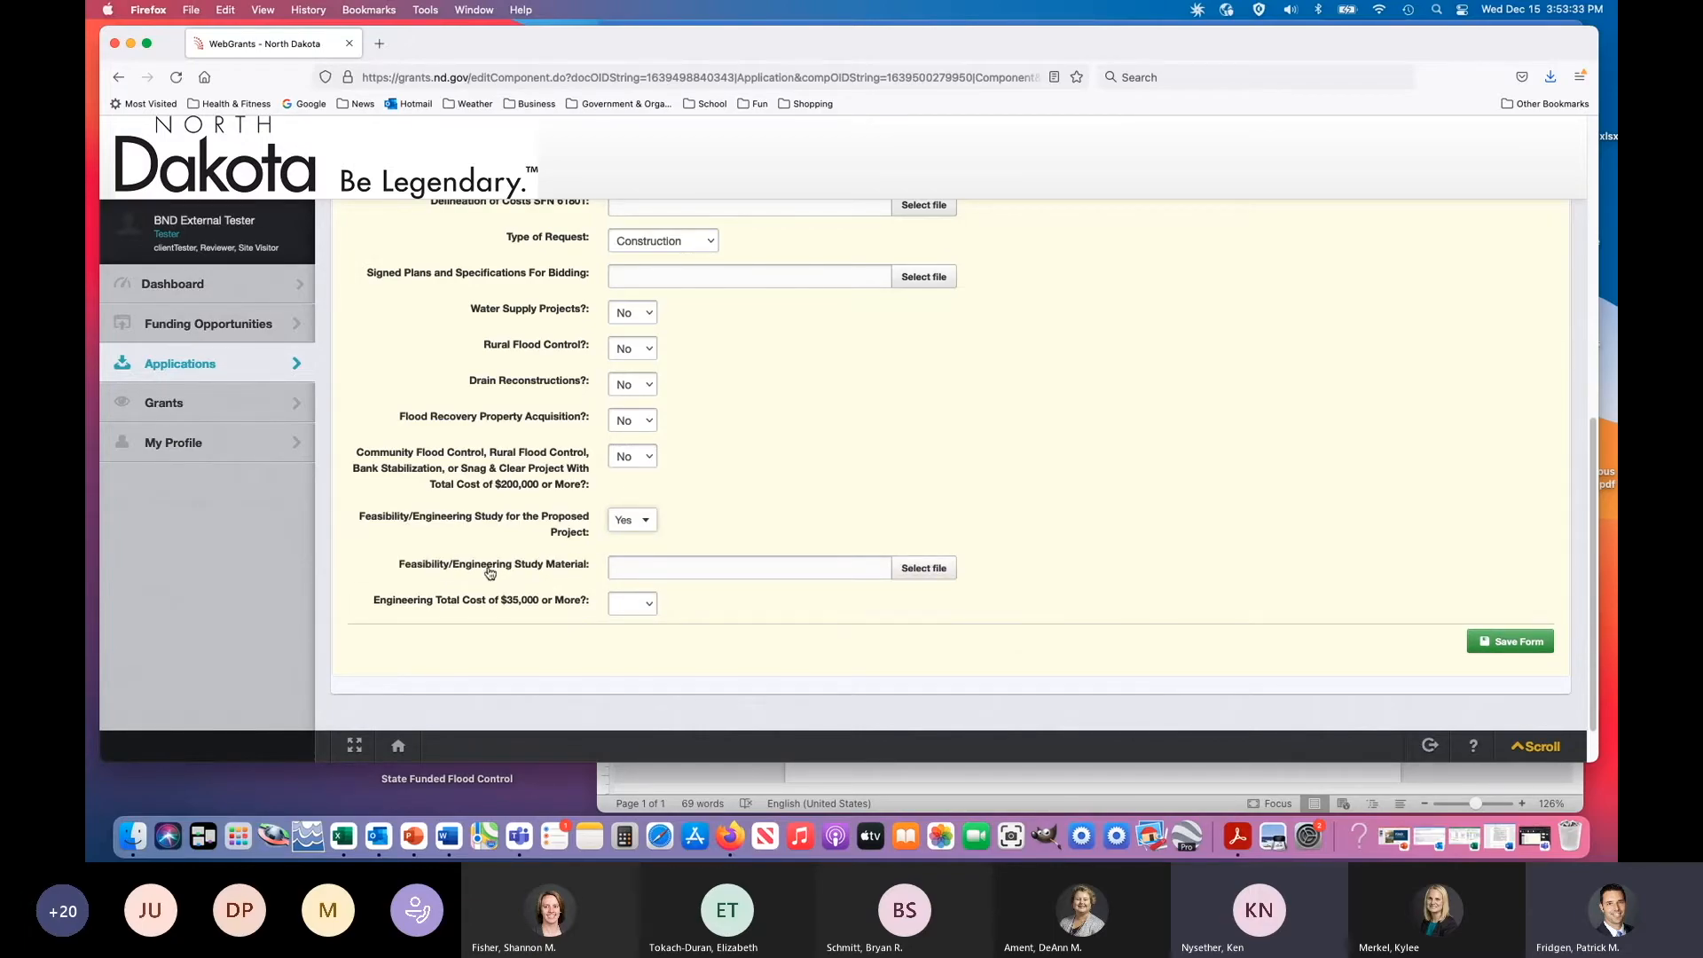
{"action": "left_click", "coordinate": [651, 607]}
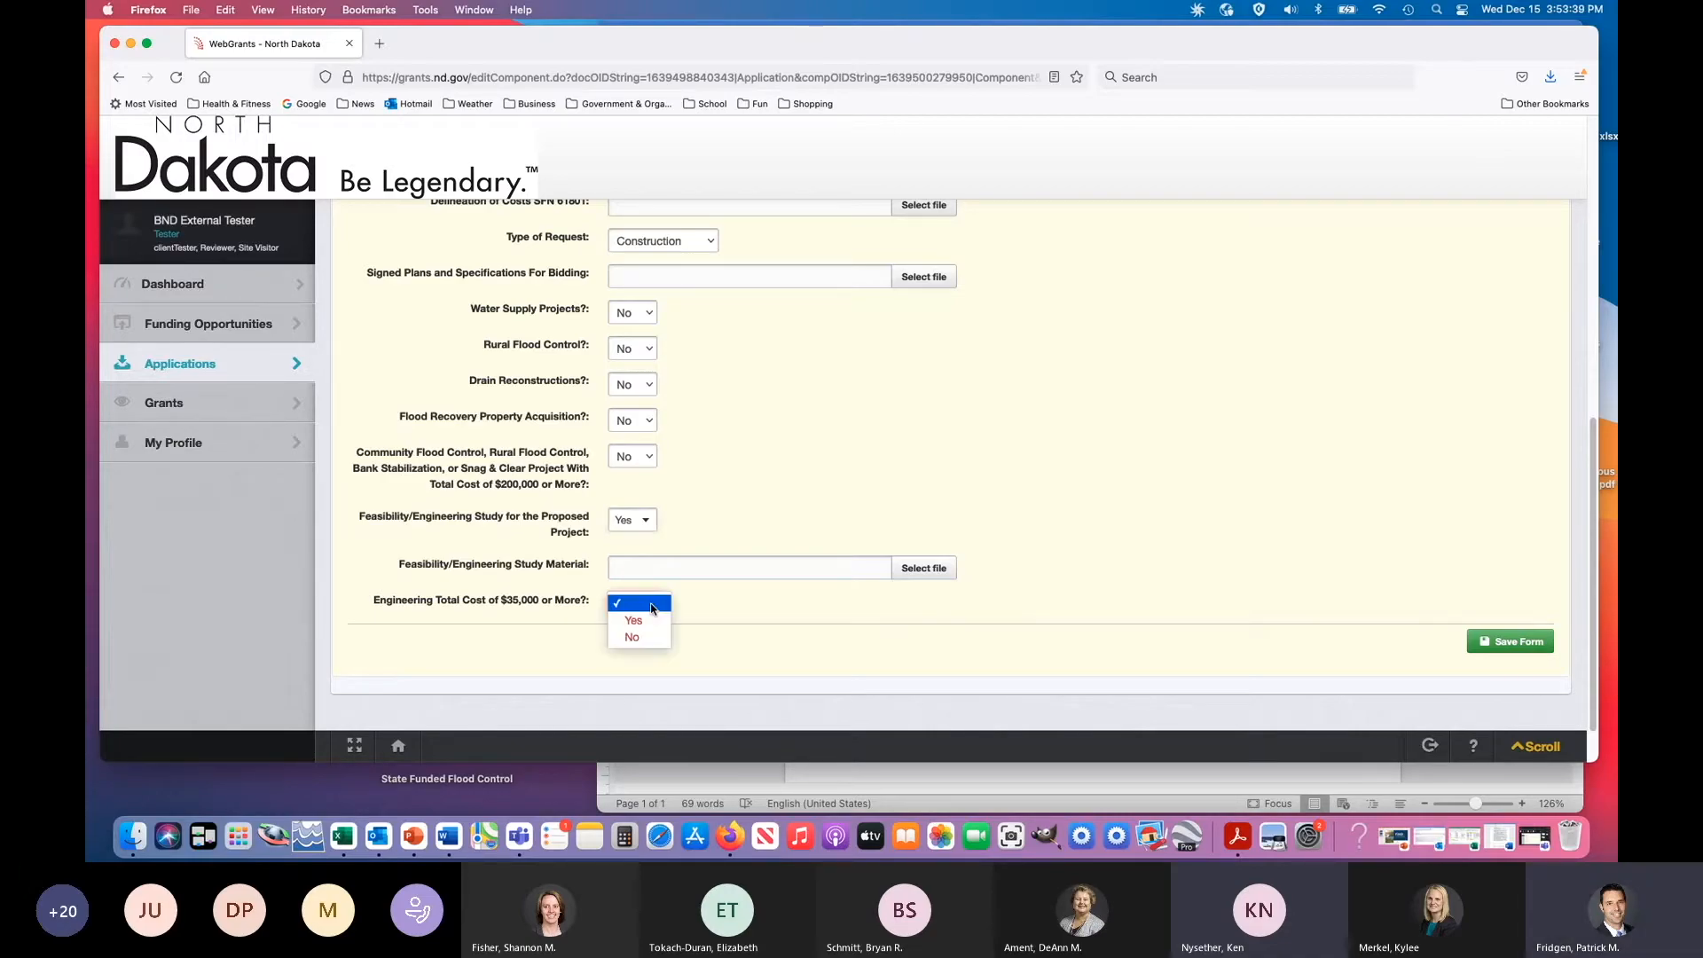
{"action": "left_click", "coordinate": [647, 621]}
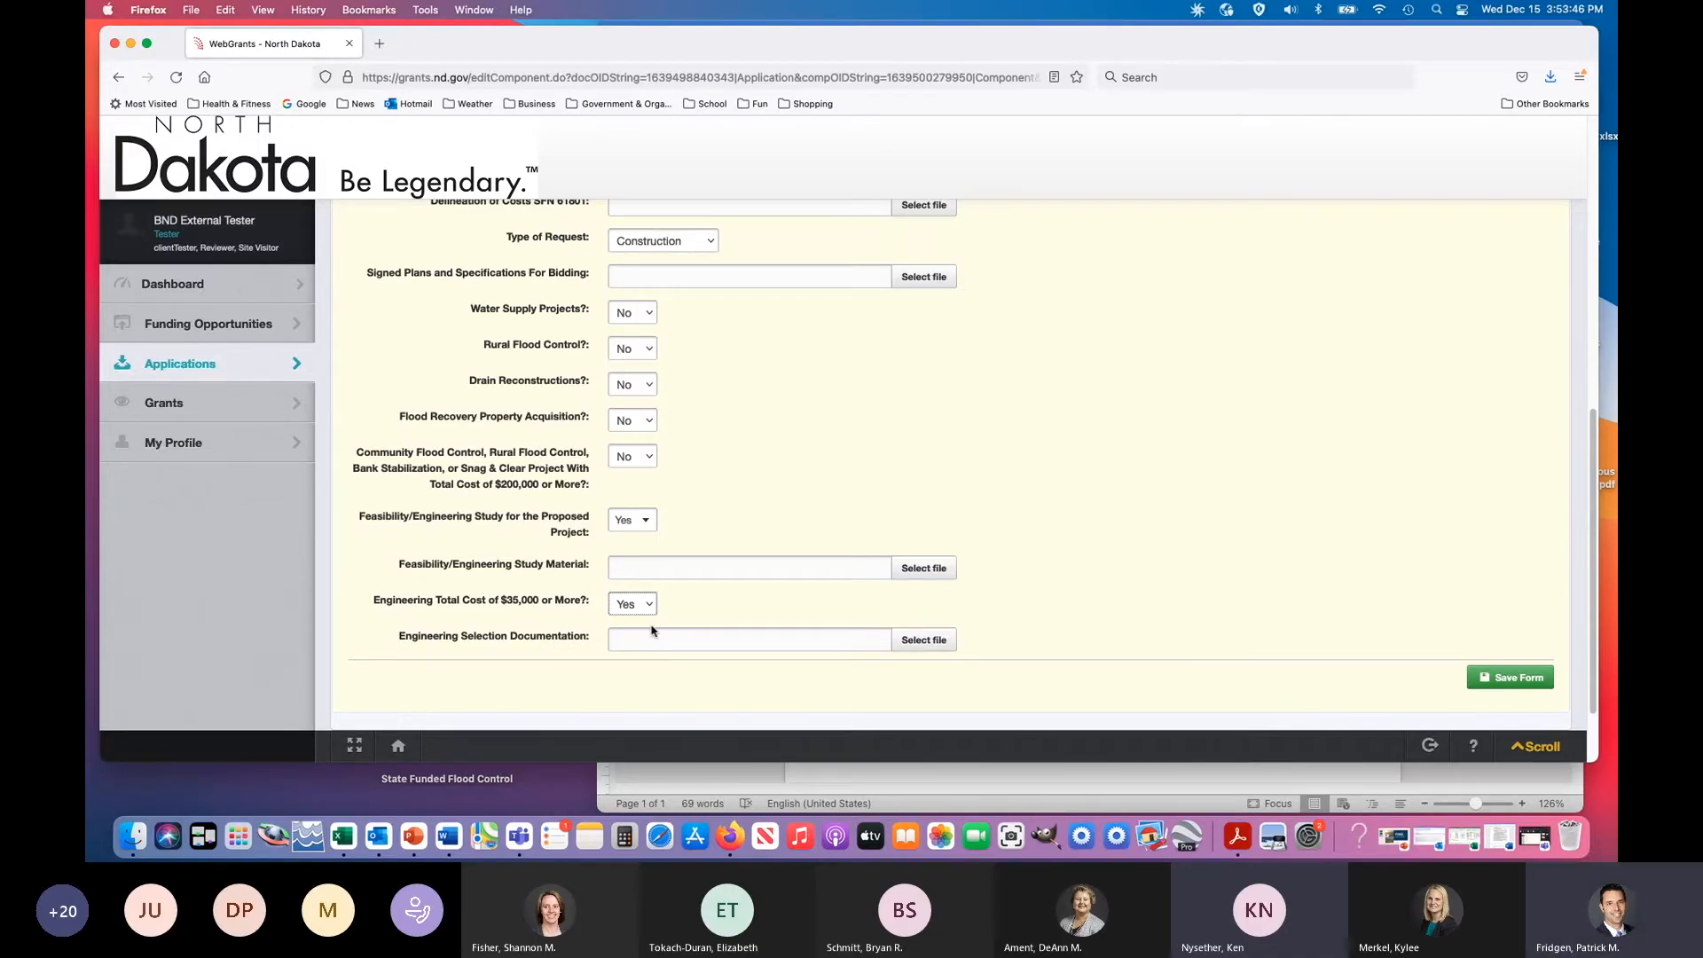
- Set Engineering Total Cost of $35,000 or More and Feasibility/Engineering Study for the Proposed Project both to No
{"action": "left_click", "coordinate": [648, 603]}
{"action": "left_click", "coordinate": [640, 588]}
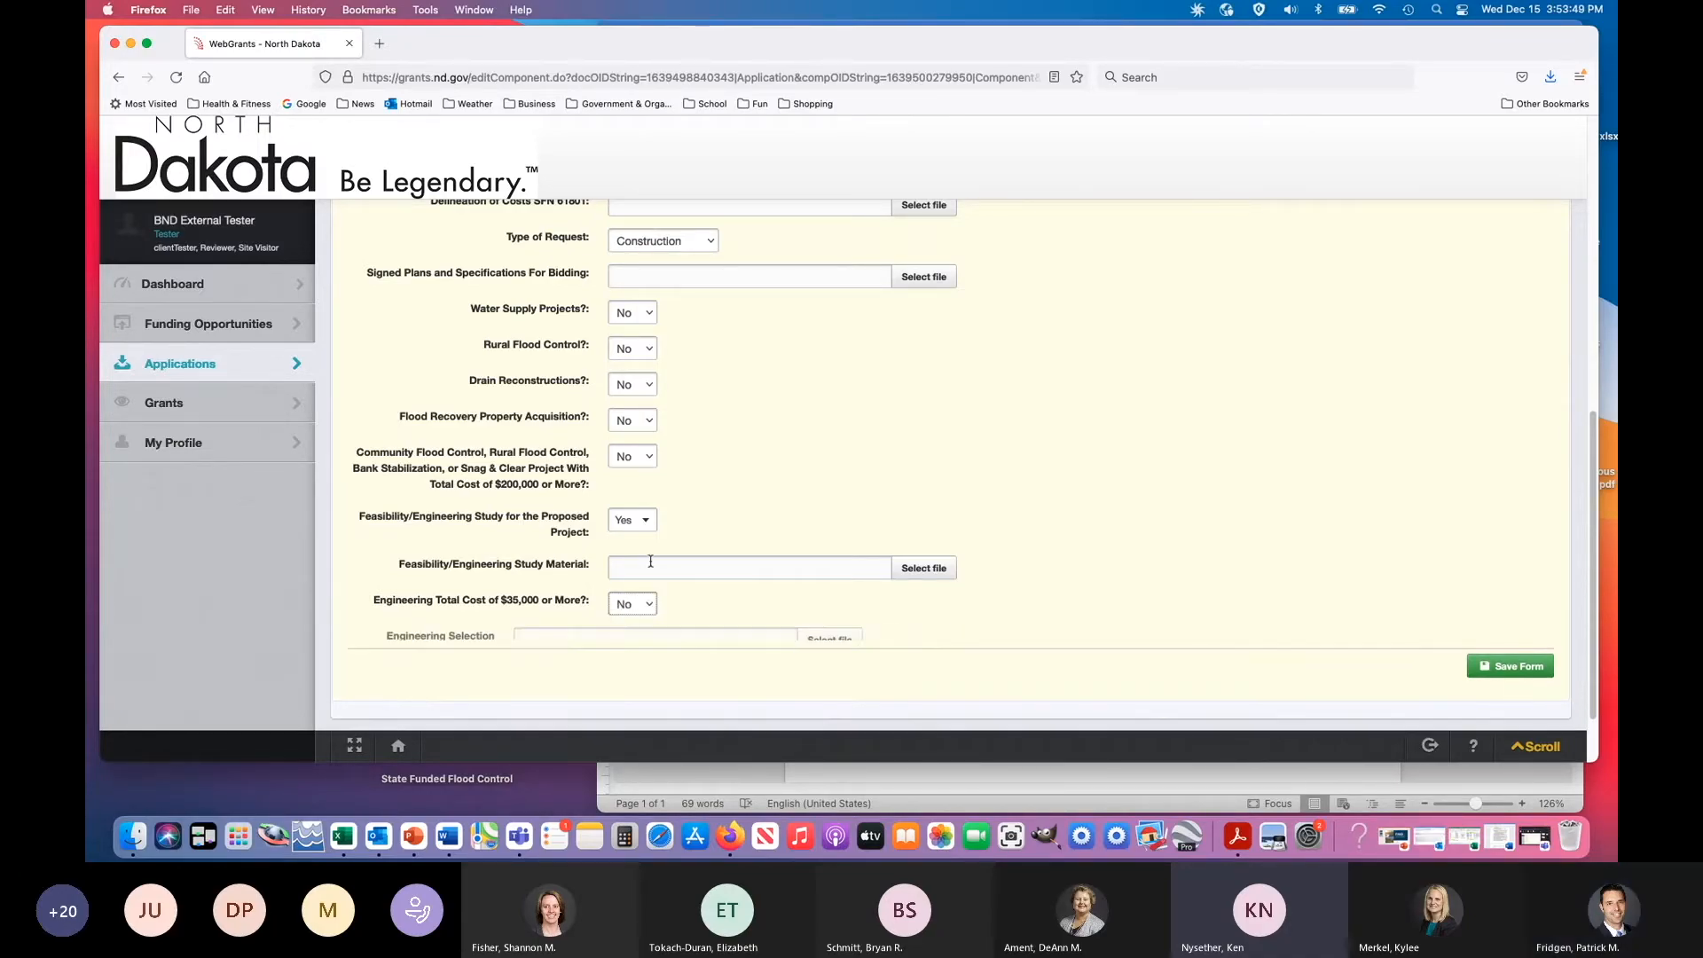
{"action": "left_click", "coordinate": [654, 525]}
{"action": "left_click", "coordinate": [633, 582]}
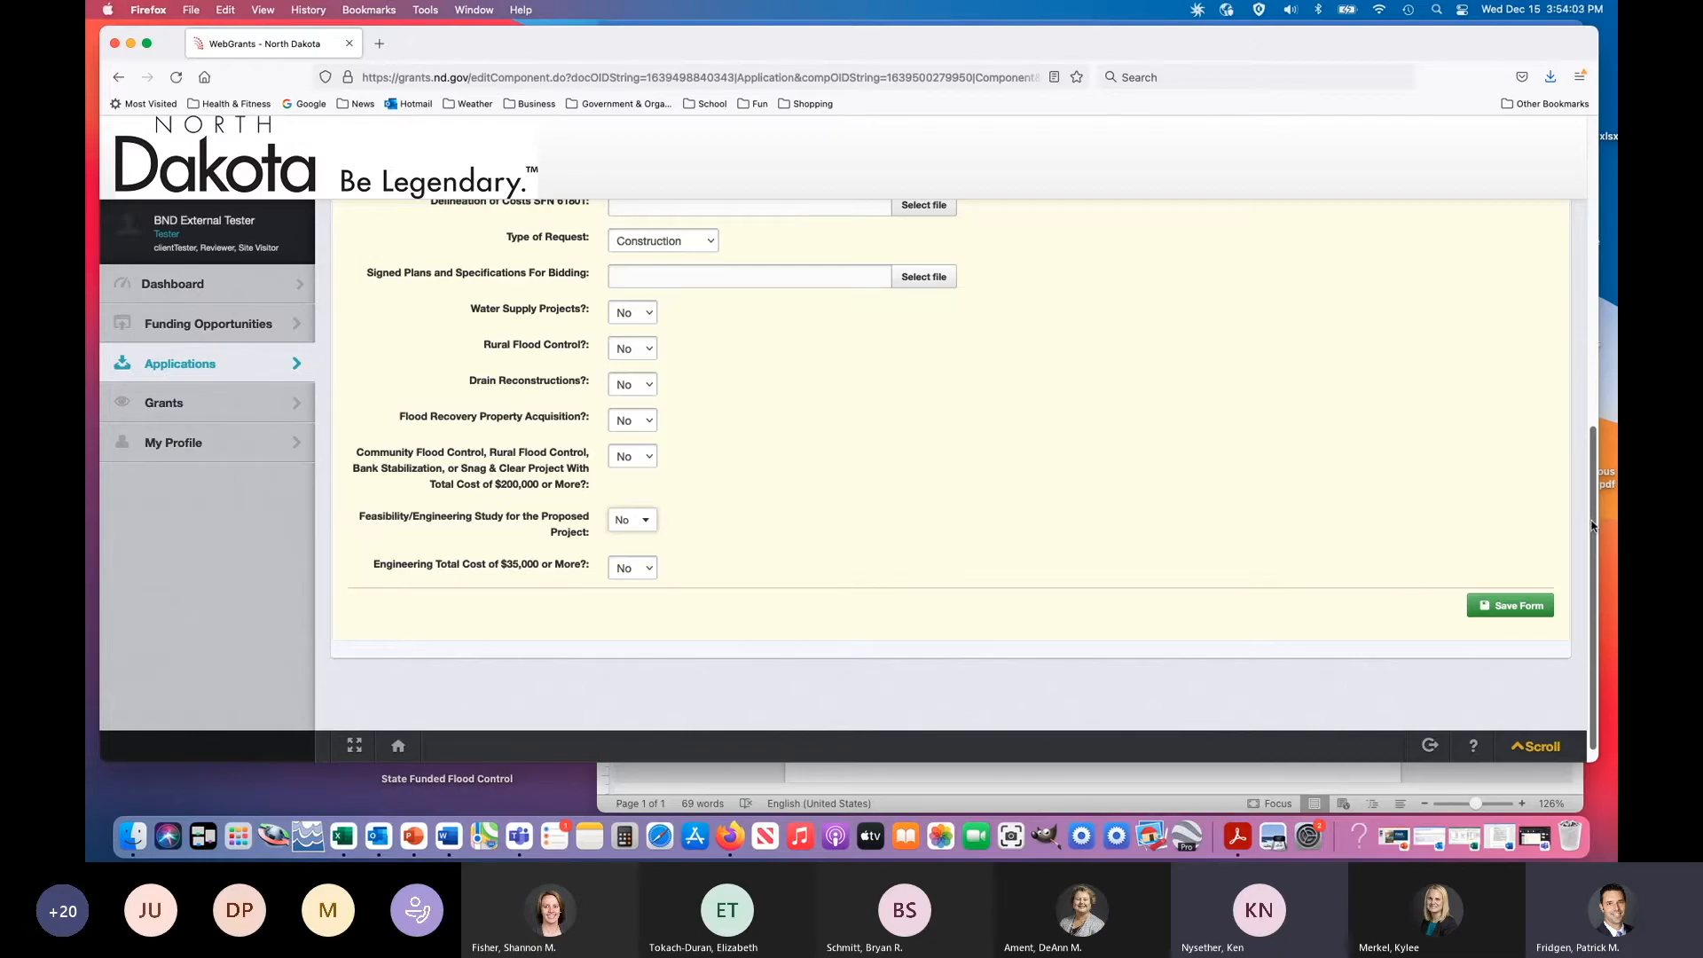
{"action": "left_click_drag", "start_coordinate": [1594, 529], "coordinate": [1592, 394]}
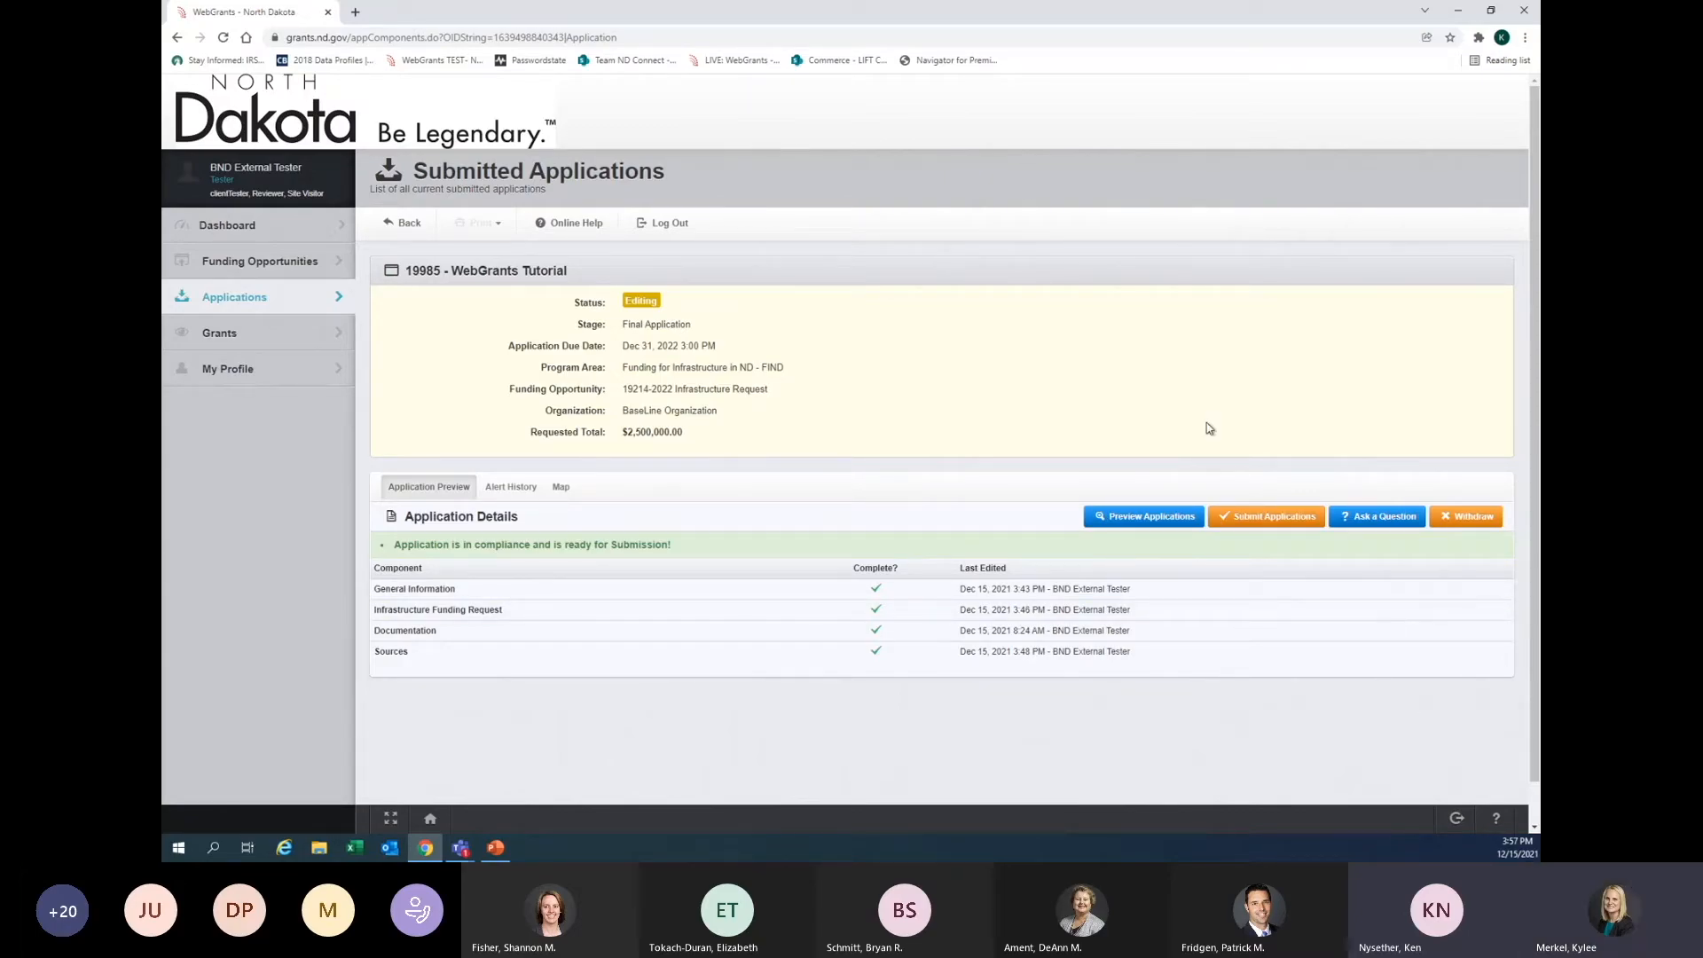
- Switch to the WebGrants.pptx presentation in PowerPoint and show the Questions or More Information slide
{"action": "left_click", "coordinate": [495, 852]}
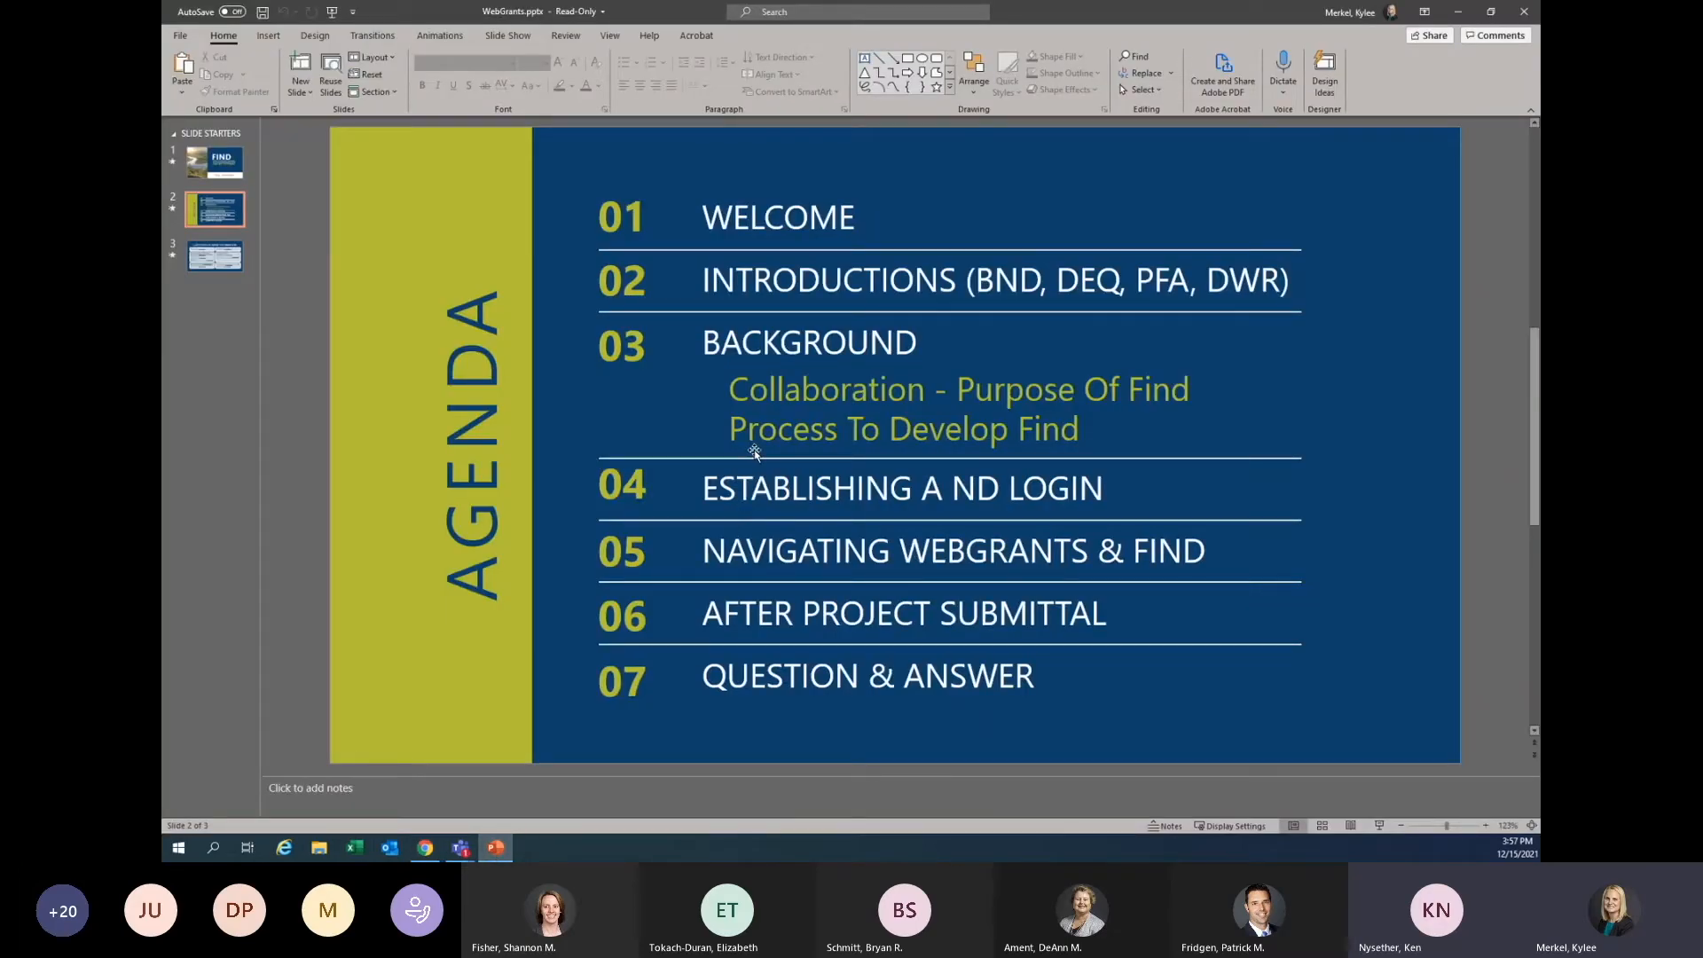
{"action": "scroll", "coordinate": [754, 453], "scroll_direction": "down", "scroll_amount": 1}
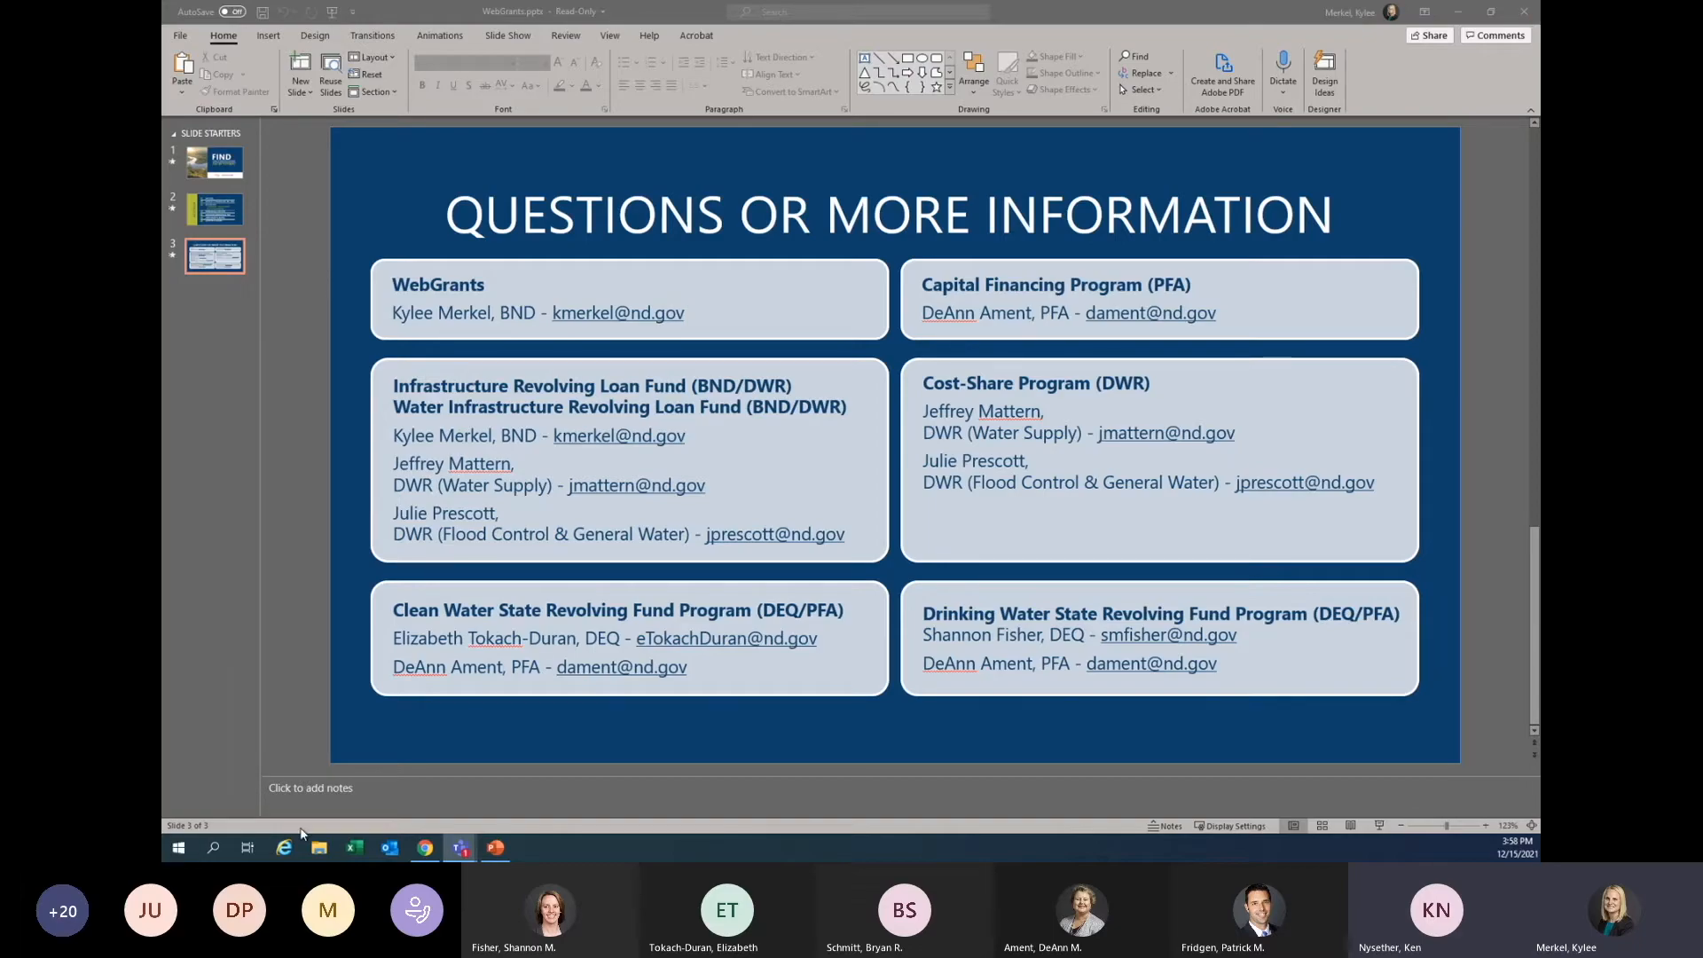
- Switch back to WebGrants in Chrome and open the WebGrants Tutorial application for editing from the list of current applications
{"action": "left_click", "coordinate": [425, 850]}
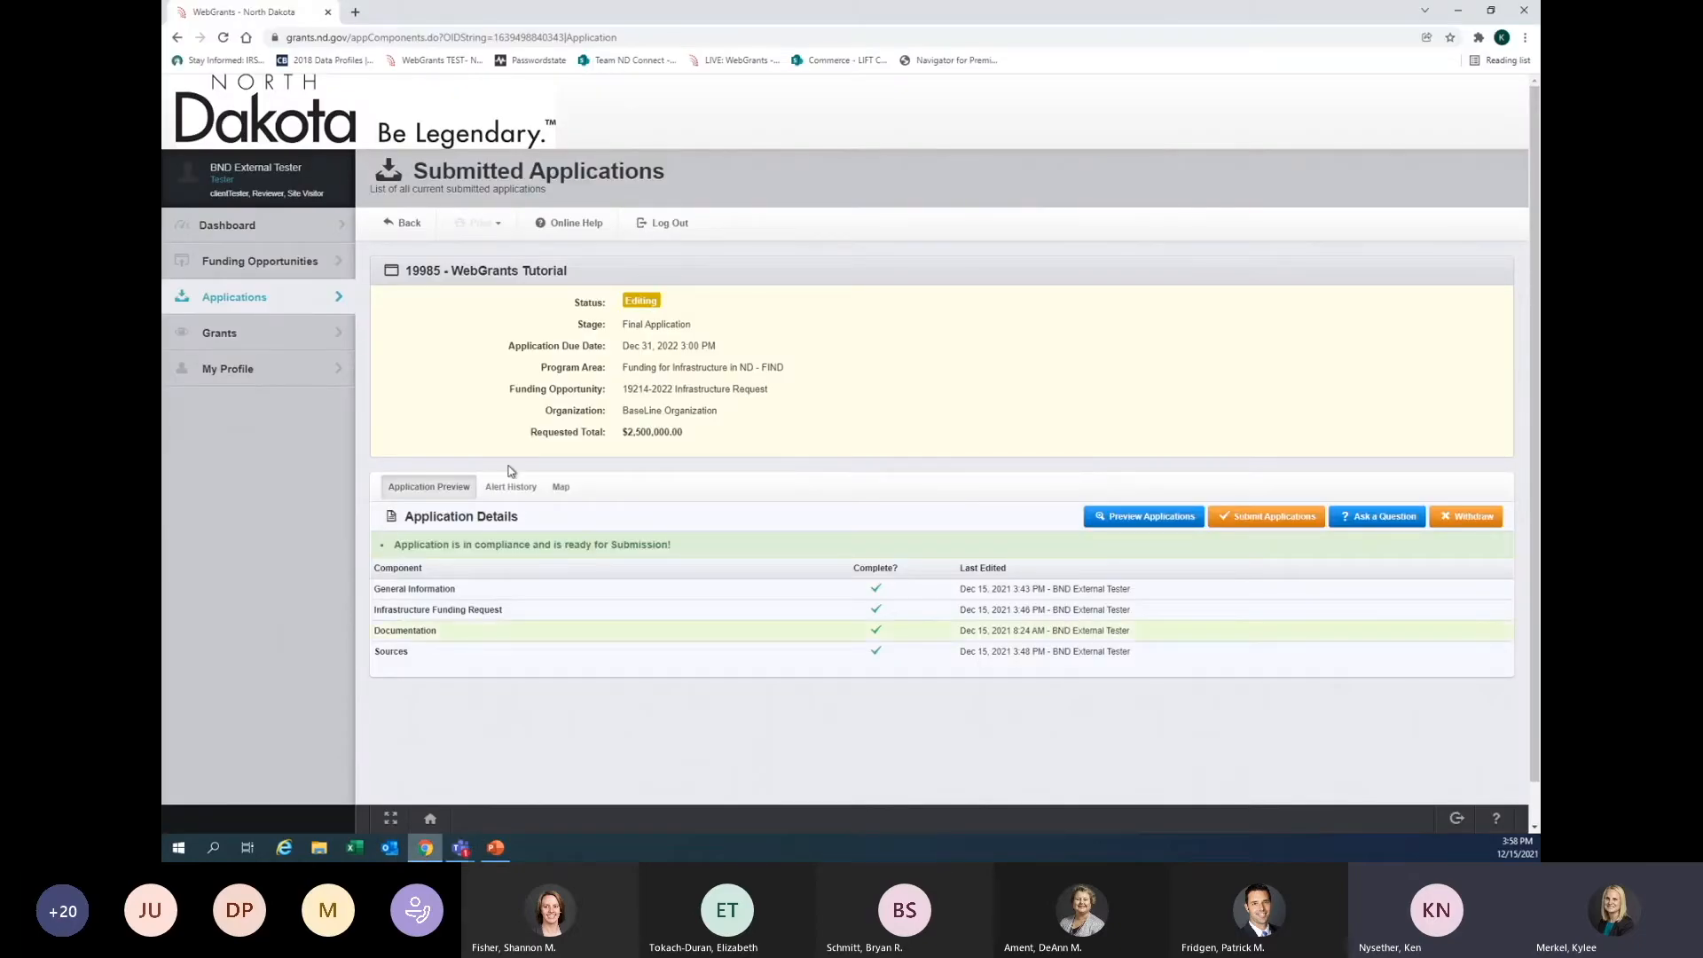
{"action": "left_click", "coordinate": [266, 300]}
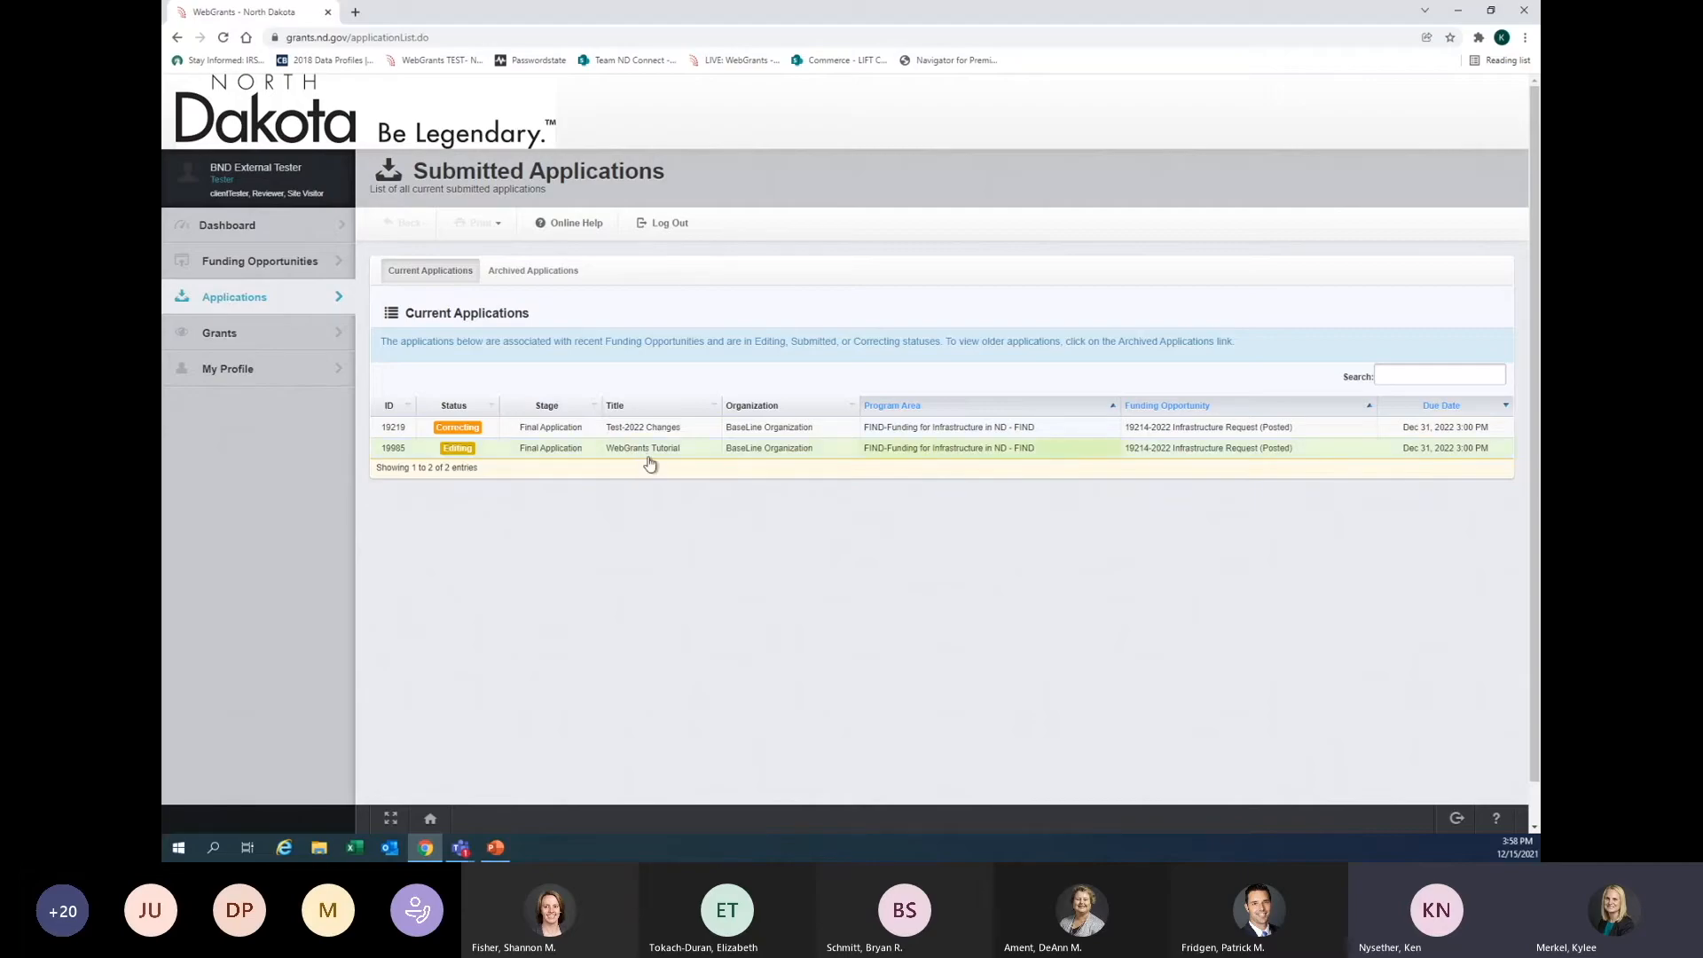
{"action": "left_click", "coordinate": [585, 451]}
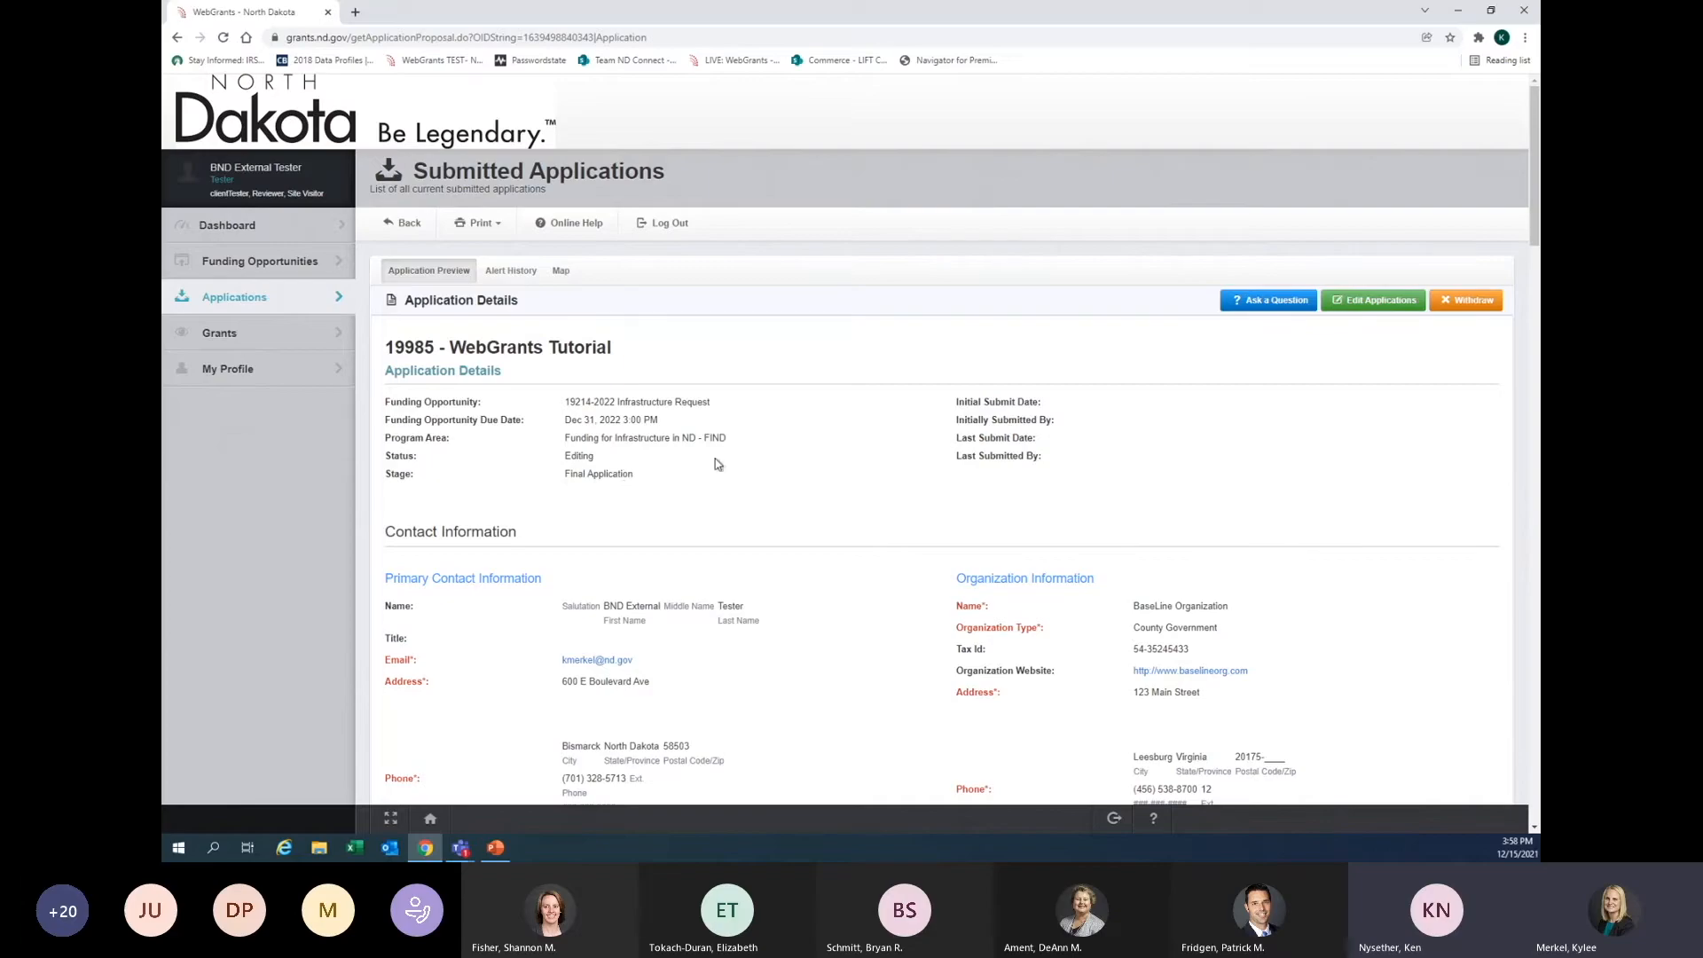
{"action": "left_click", "coordinate": [1348, 304]}
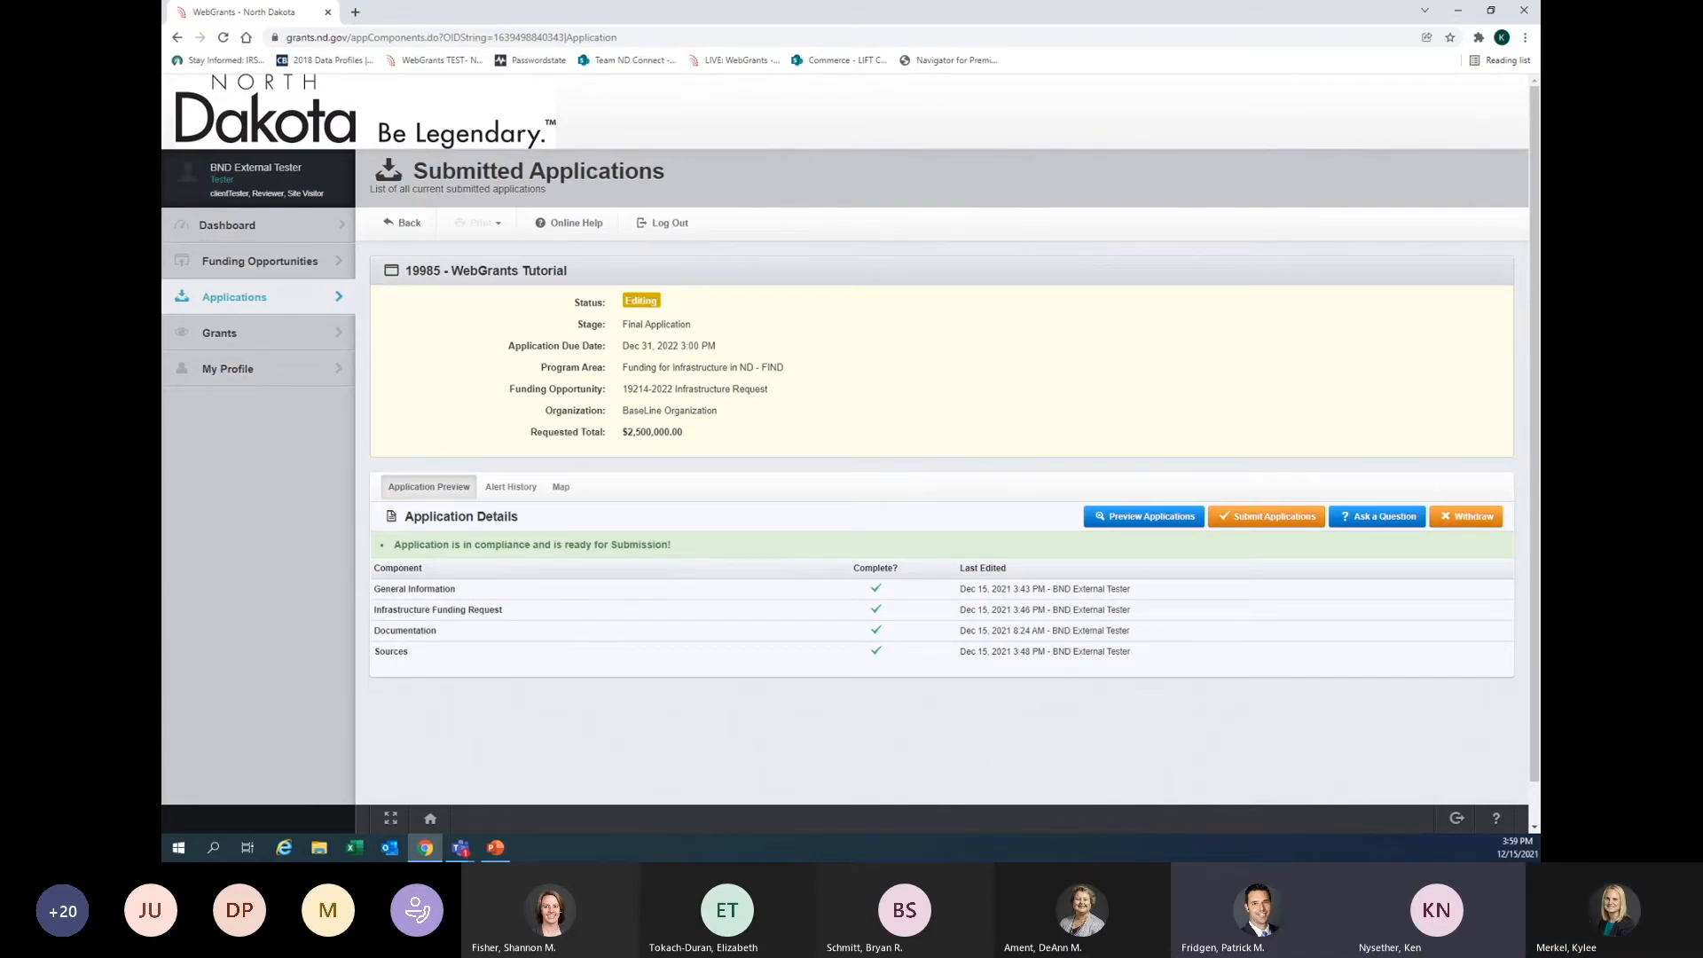
{"action": "key", "text": "alt+Tab"}
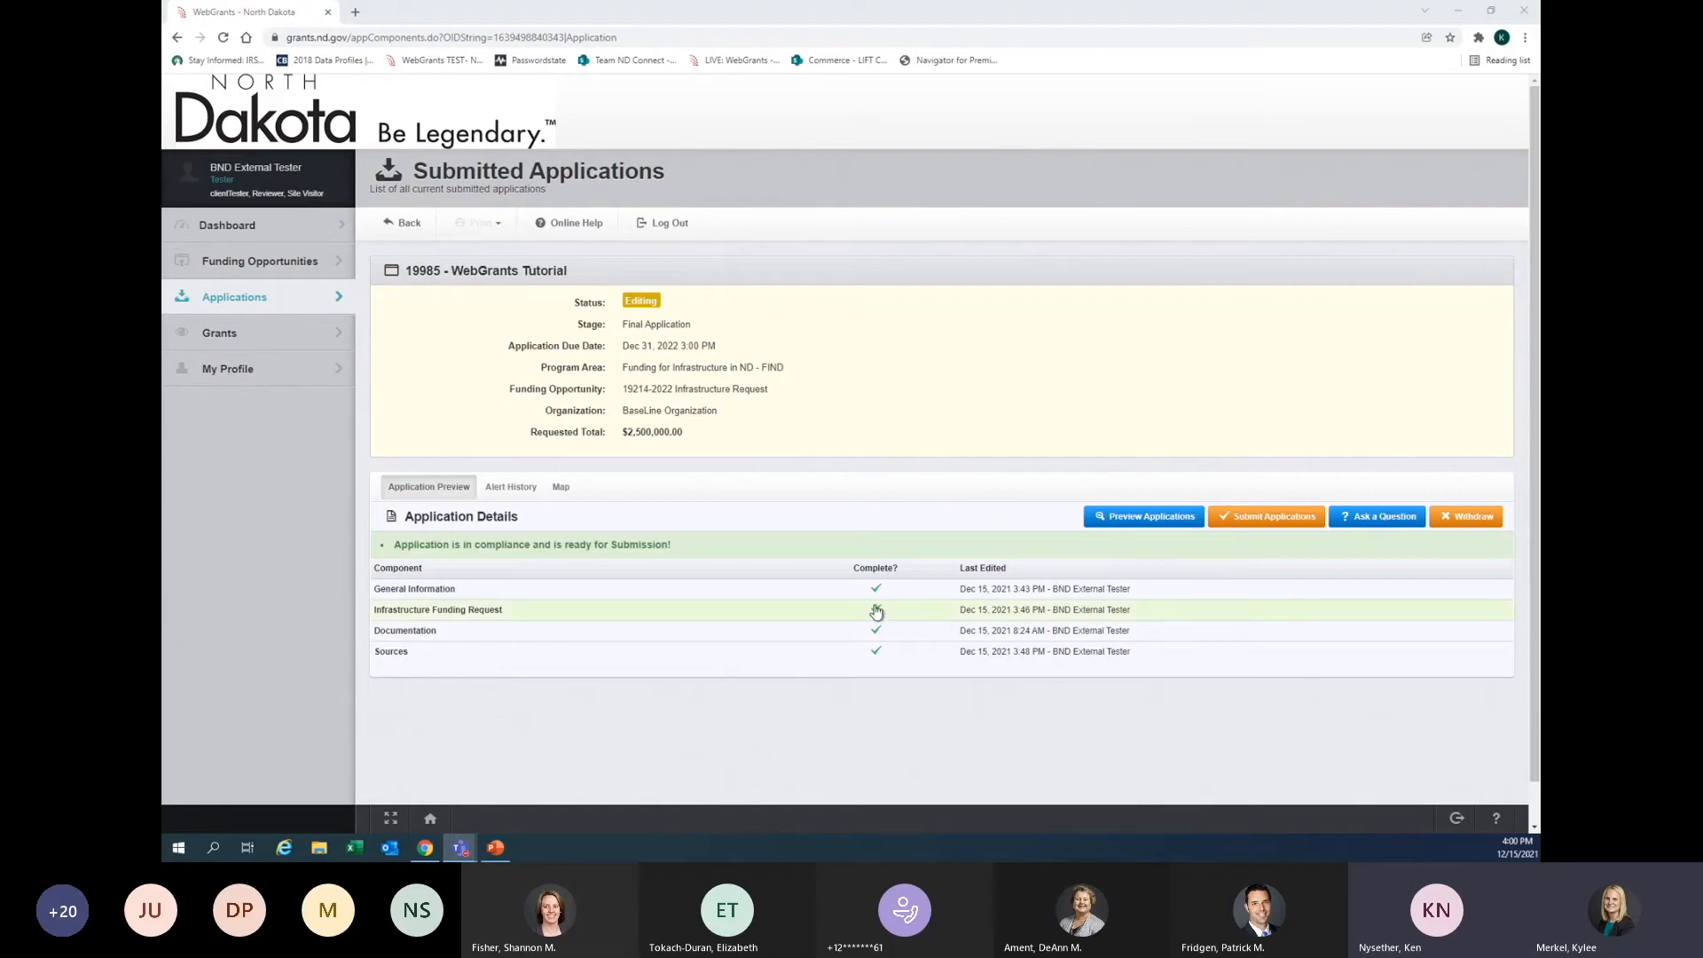
- Open the General Information form for editing, browse the Additional Applicants choices without picking any, and save the form
{"action": "left_click", "coordinate": [744, 597]}
{"action": "scroll", "coordinate": [848, 561], "scroll_direction": "down", "scroll_amount": 3}
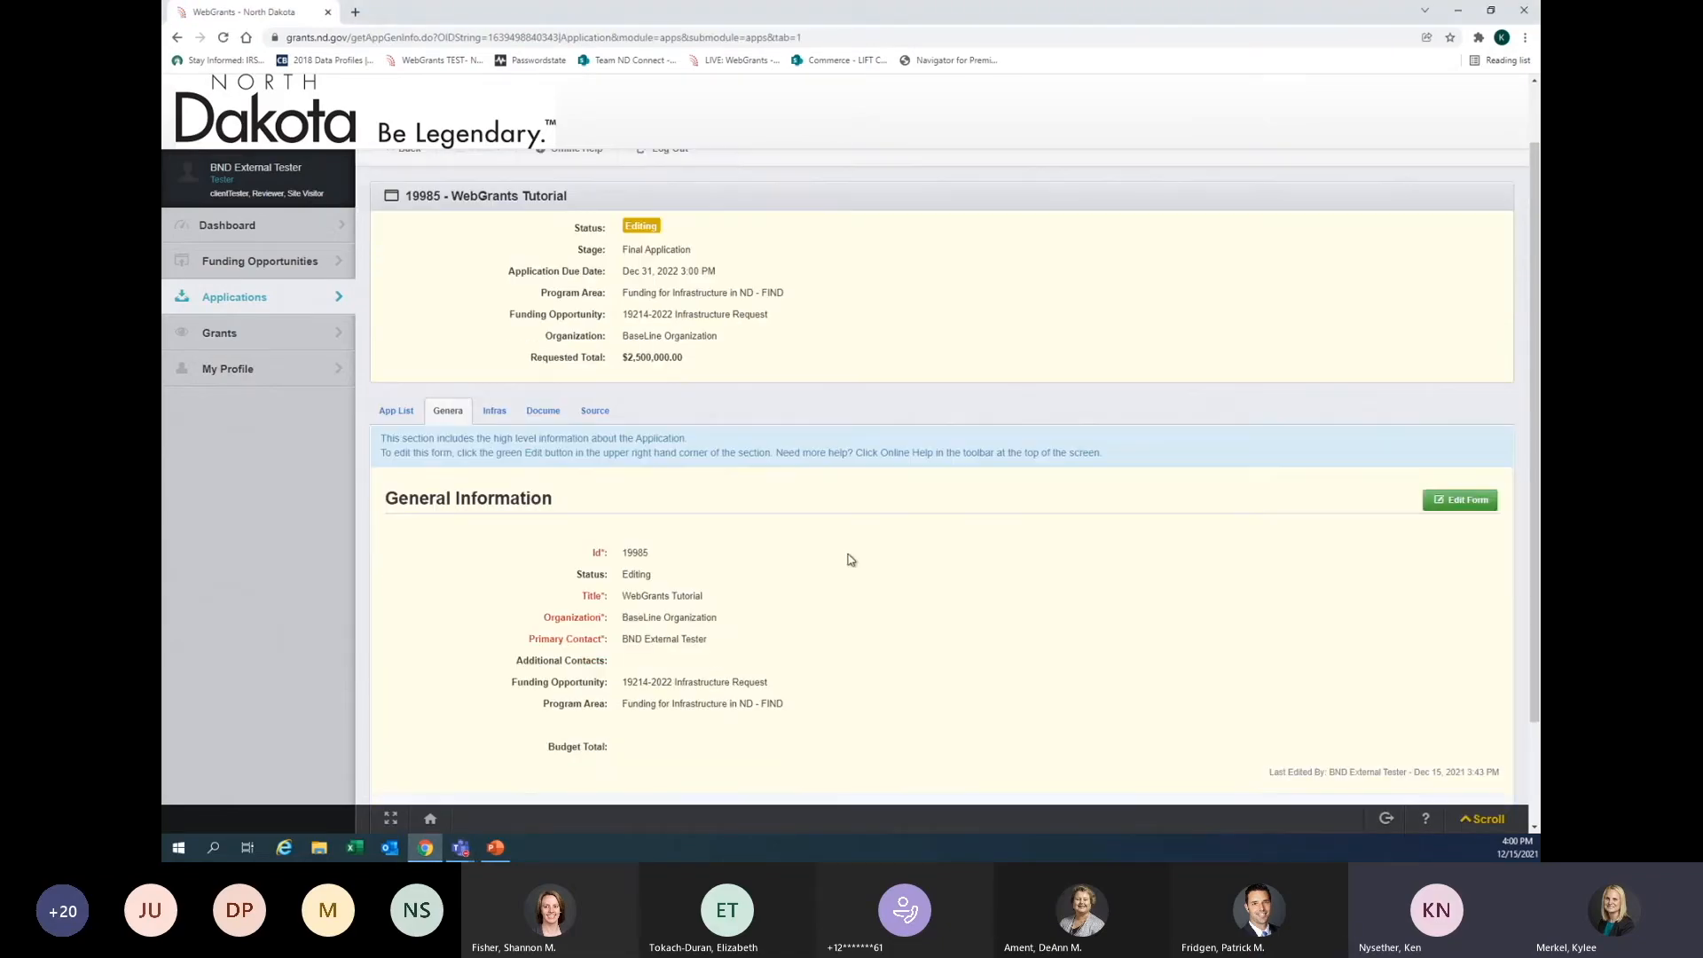
{"action": "left_click", "coordinate": [1466, 373]}
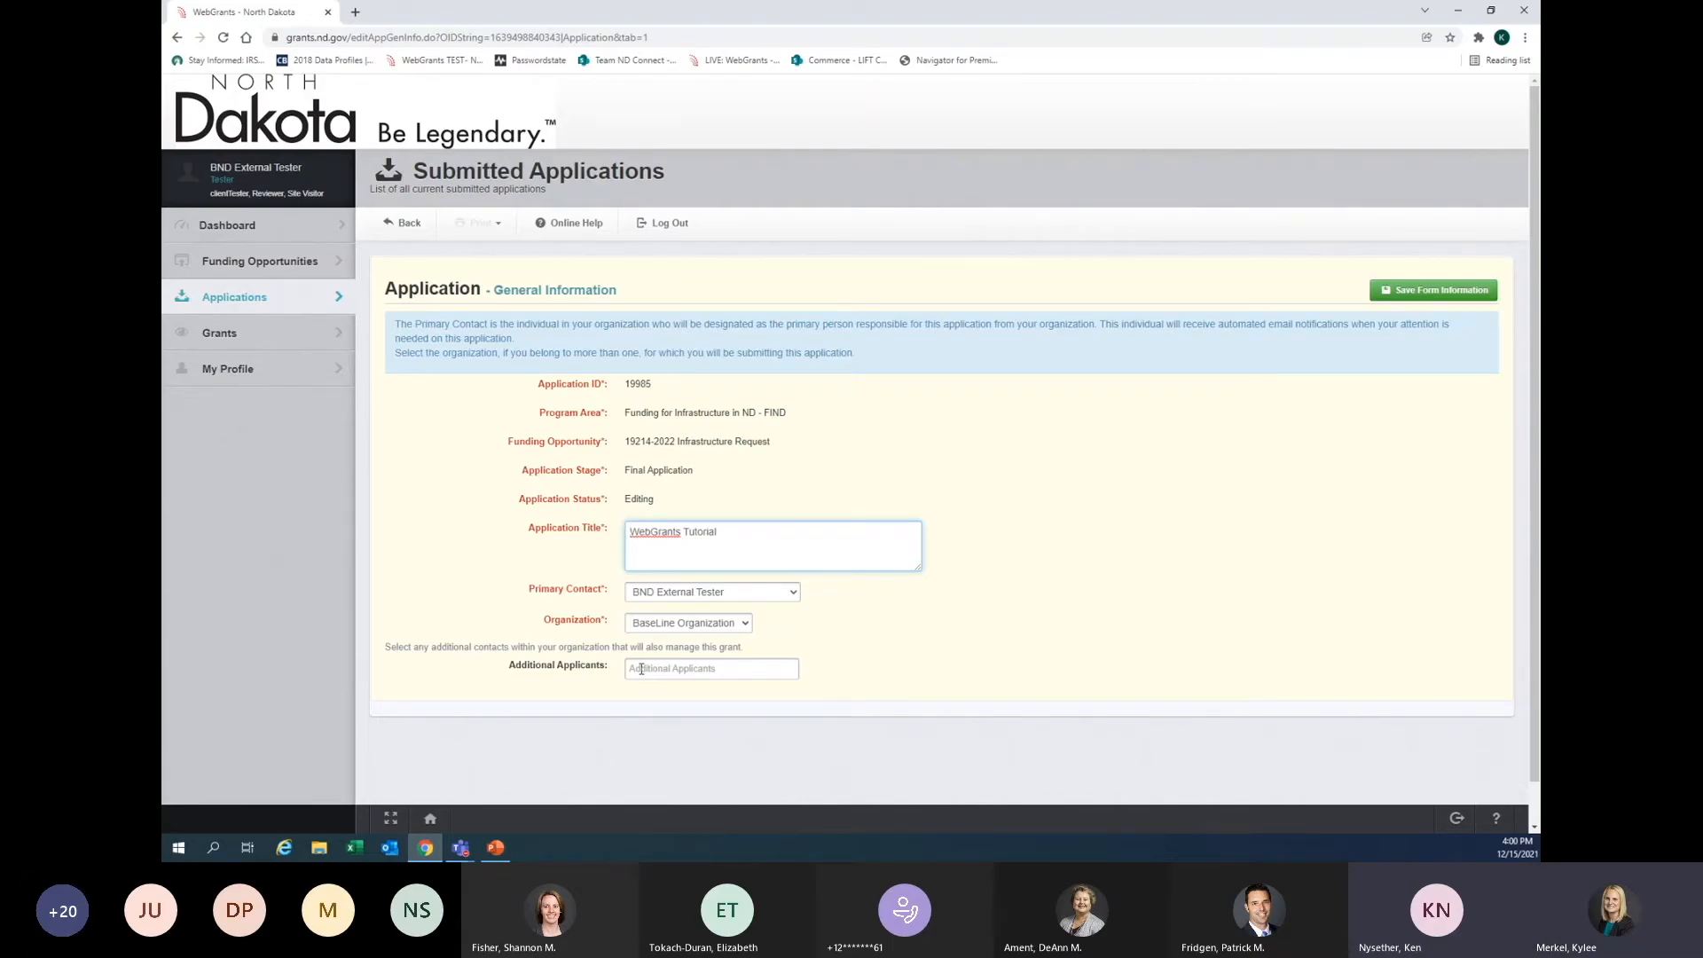
{"action": "left_click", "coordinate": [642, 672]}
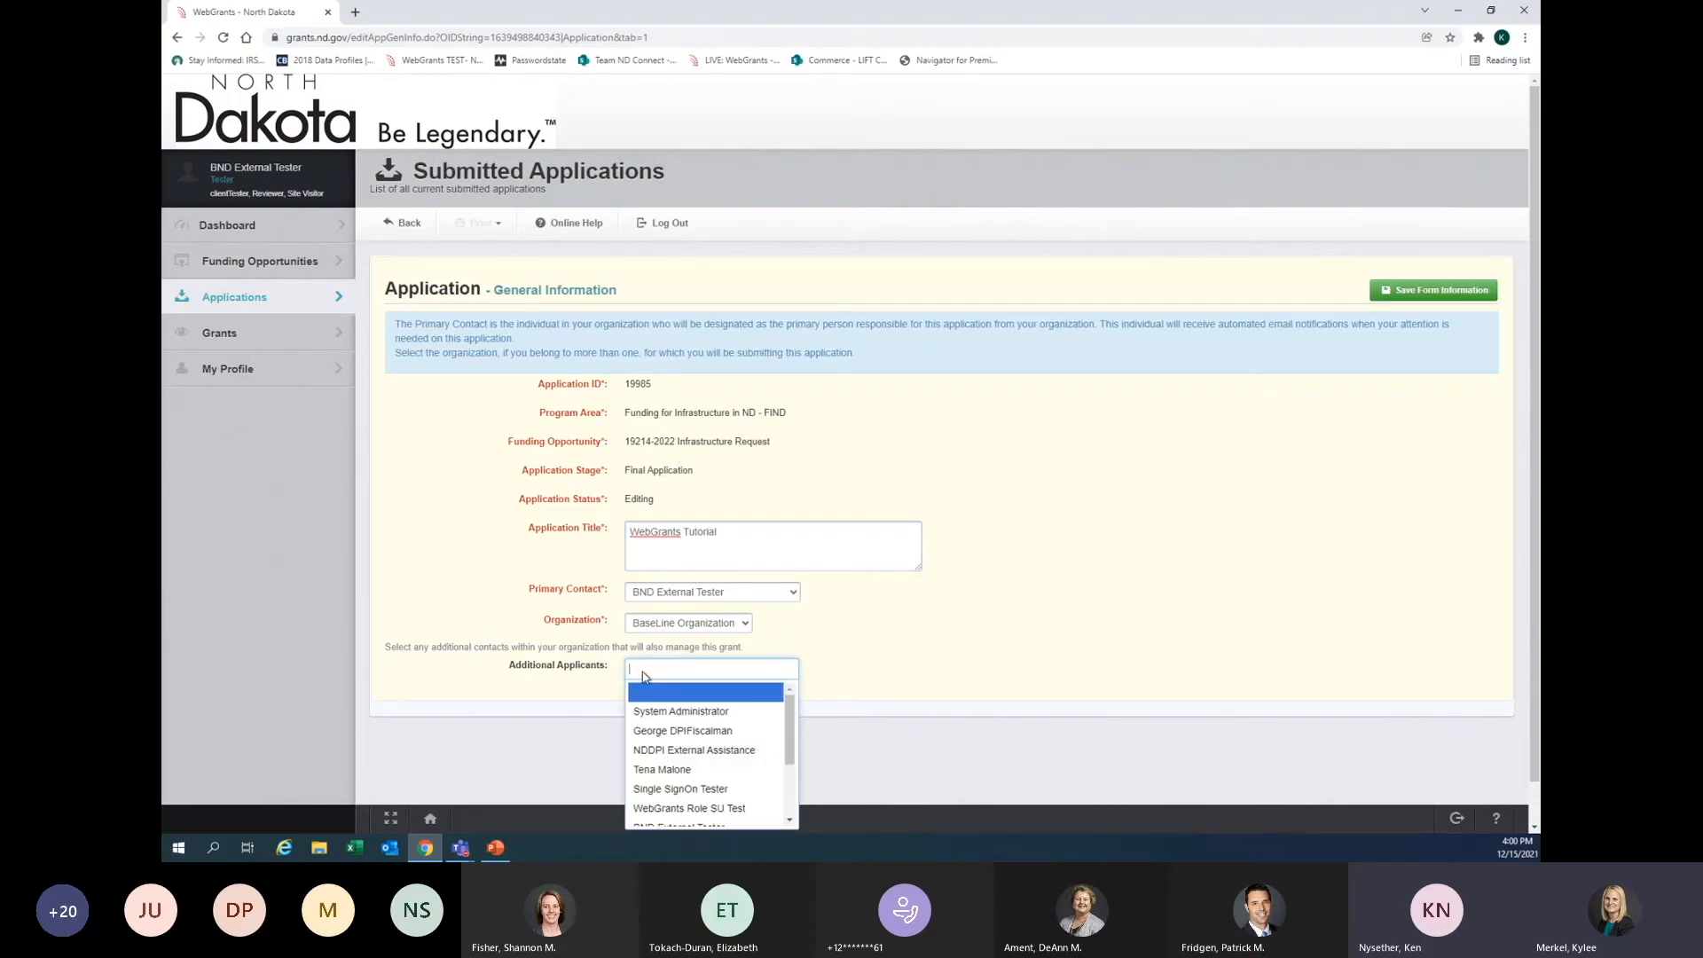
{"action": "scroll", "coordinate": [707, 698], "scroll_direction": "down", "scroll_amount": 3}
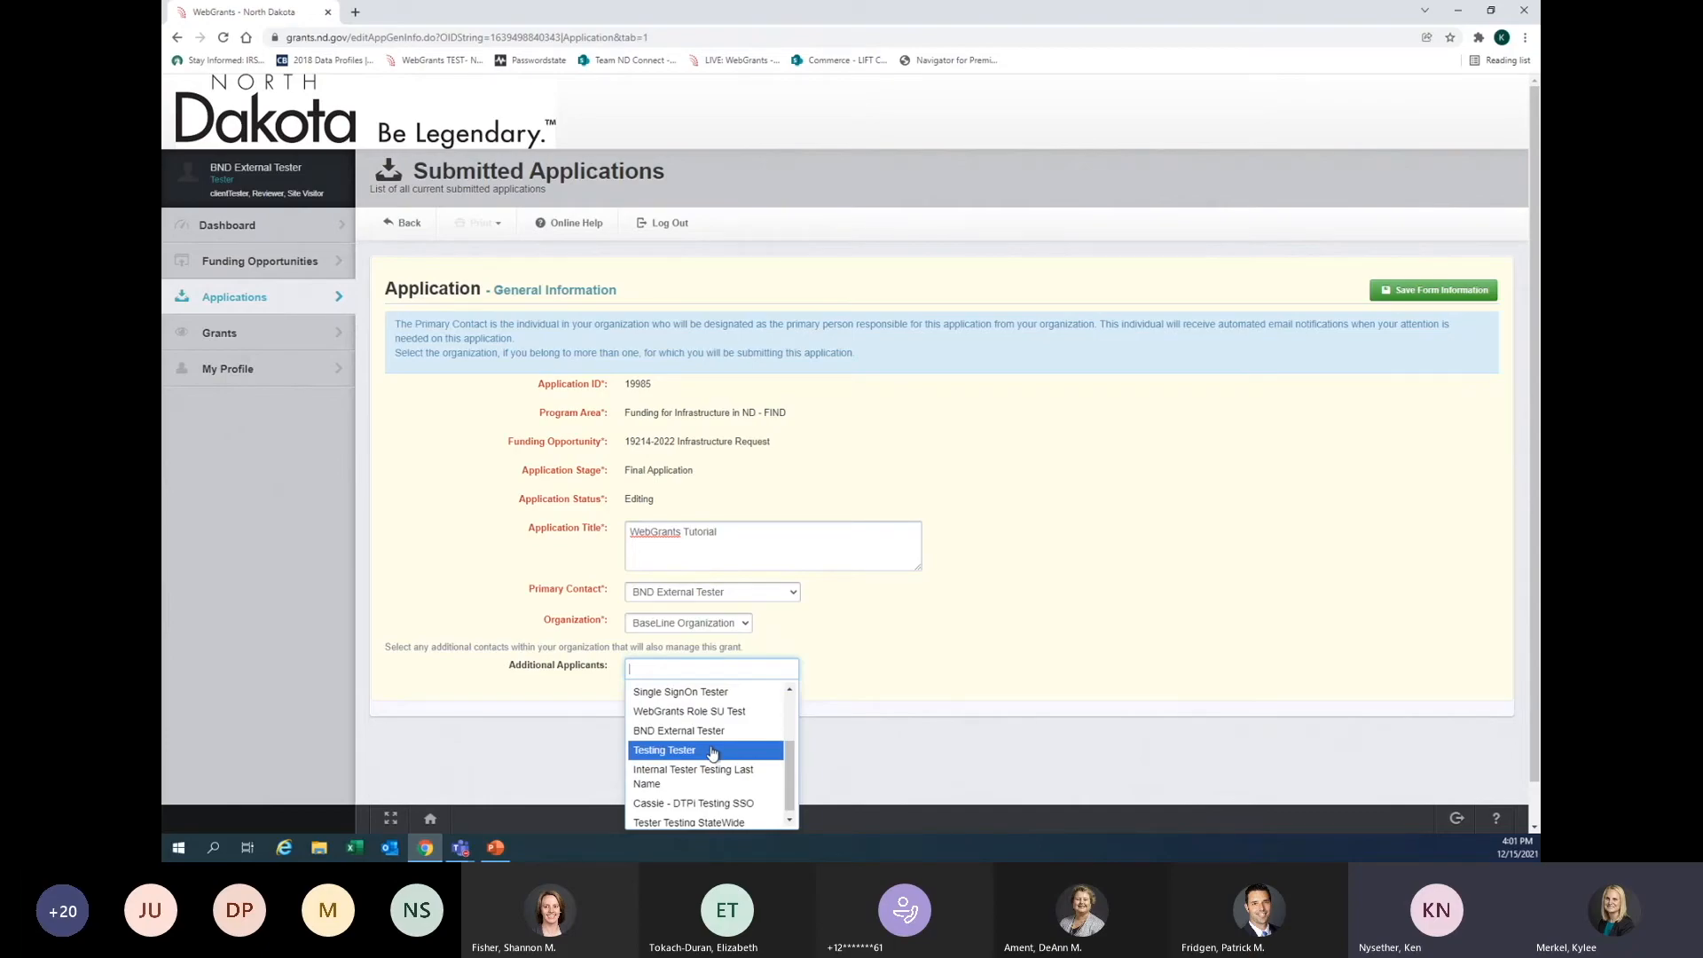
{"action": "scroll", "coordinate": [707, 749], "scroll_direction": "up", "scroll_amount": 3}
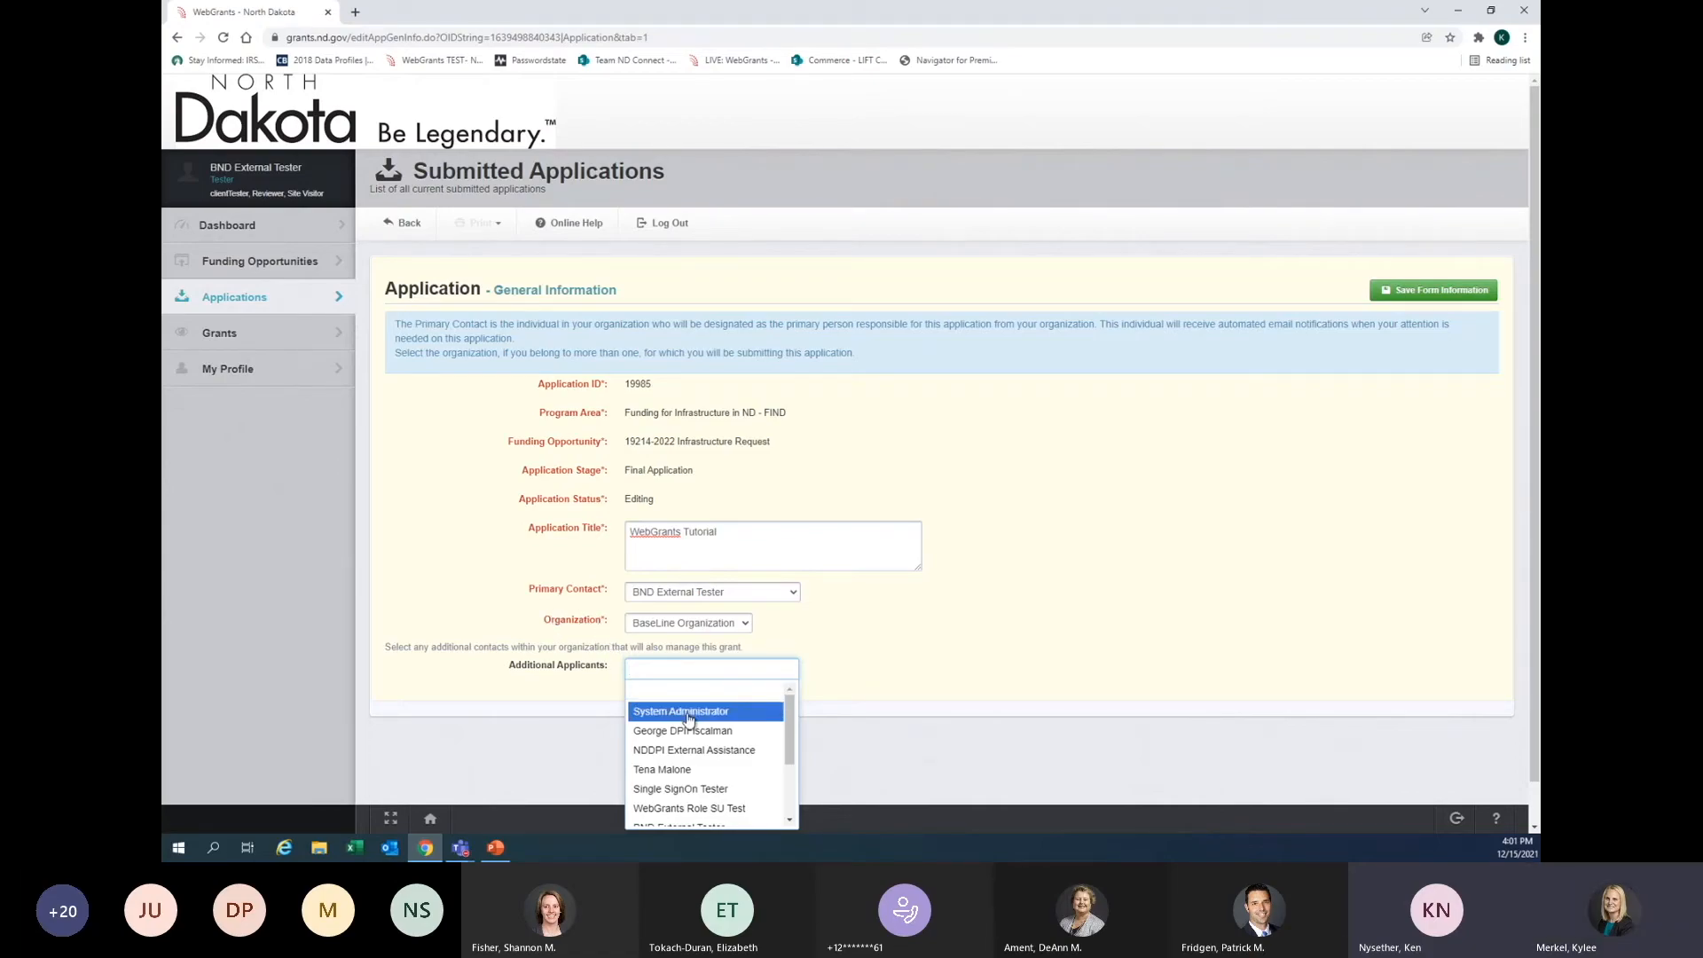
{"action": "left_click", "coordinate": [1142, 609]}
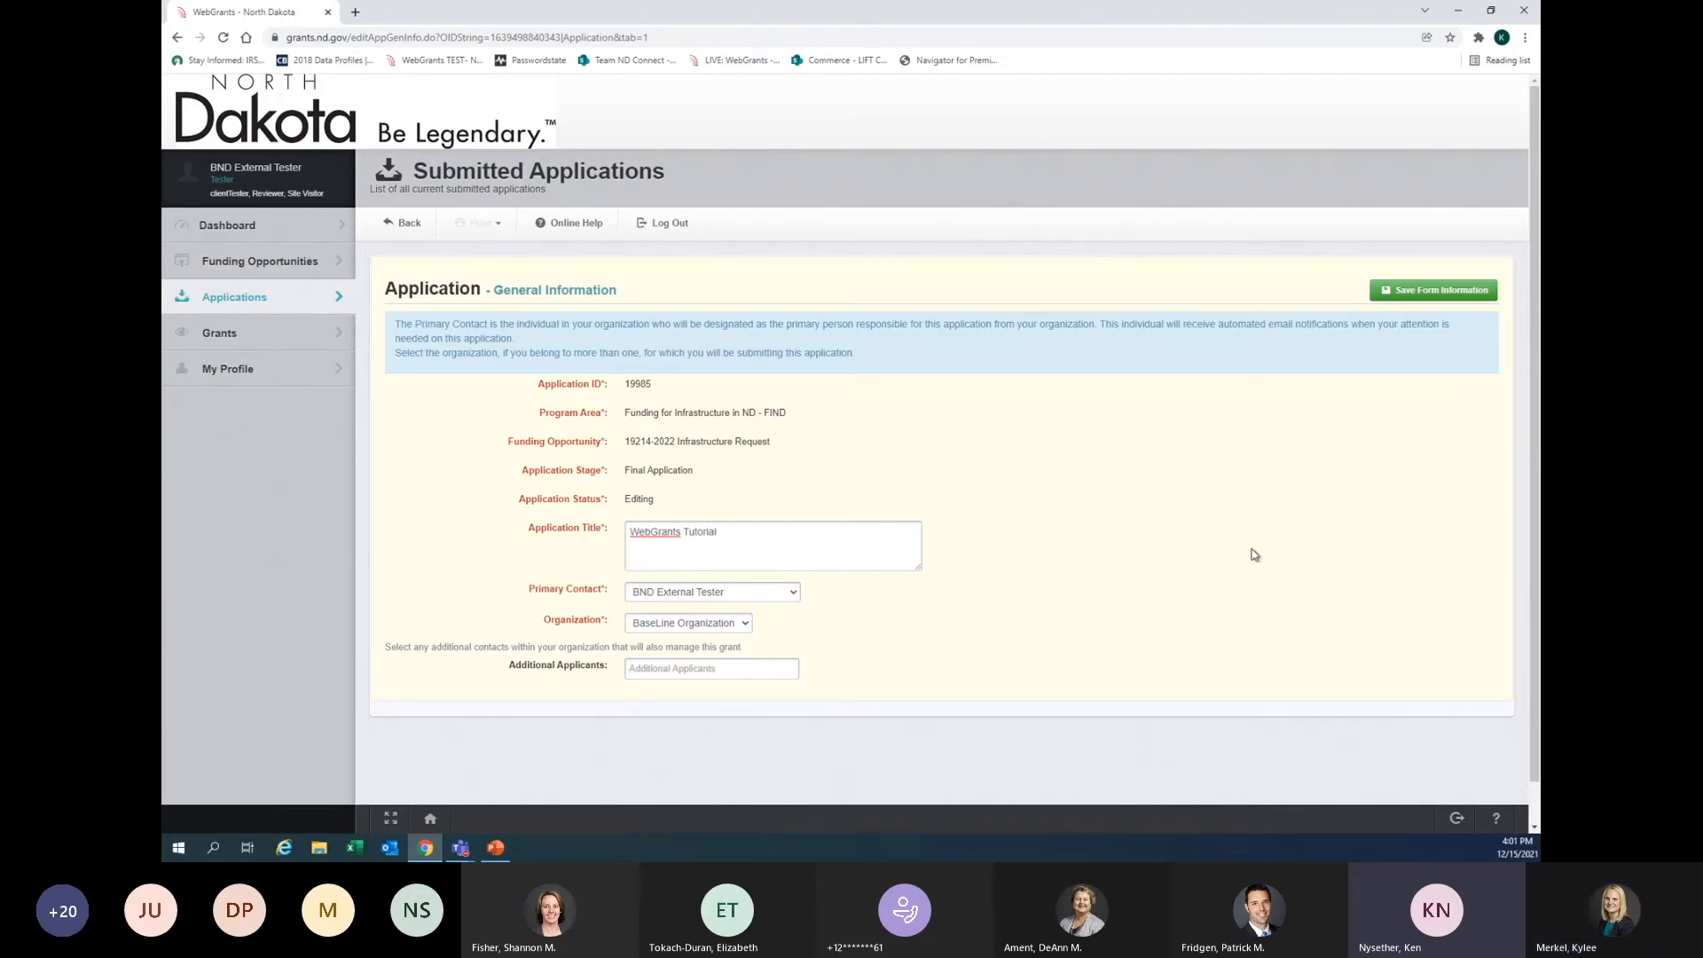
{"action": "left_click", "coordinate": [1433, 300]}
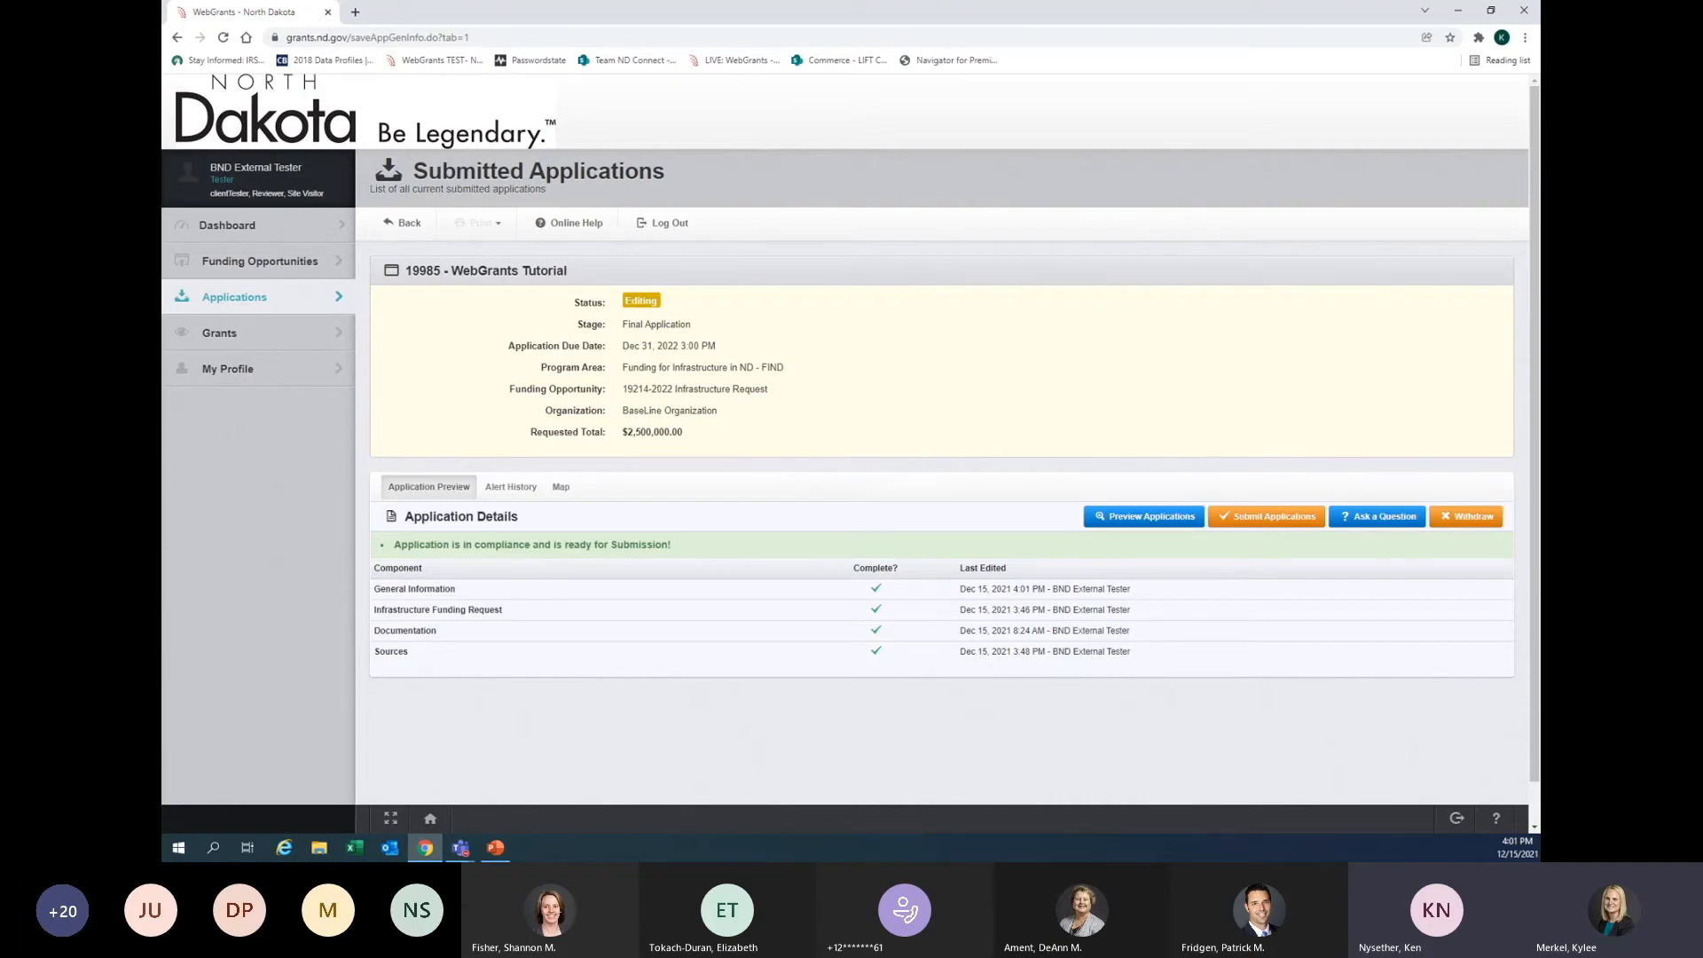
- Switch to PowerPoint to display the slide with the program contacts
{"action": "key", "text": "alt+Tab"}
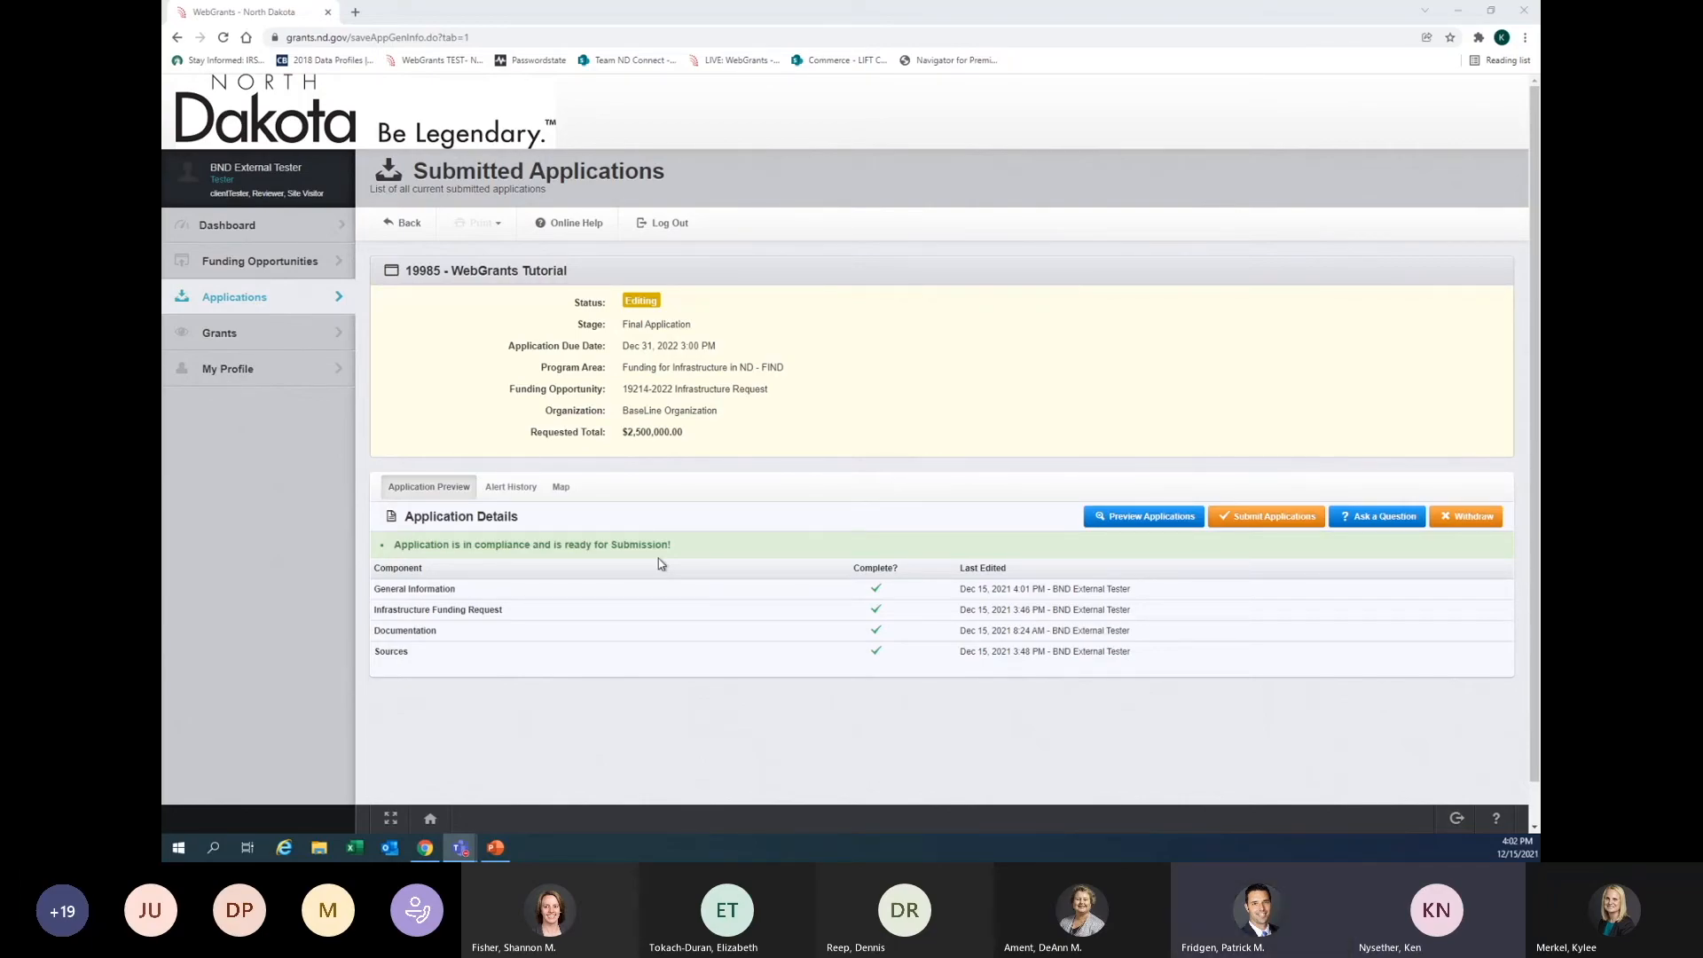
{"action": "left_click", "coordinate": [495, 847]}
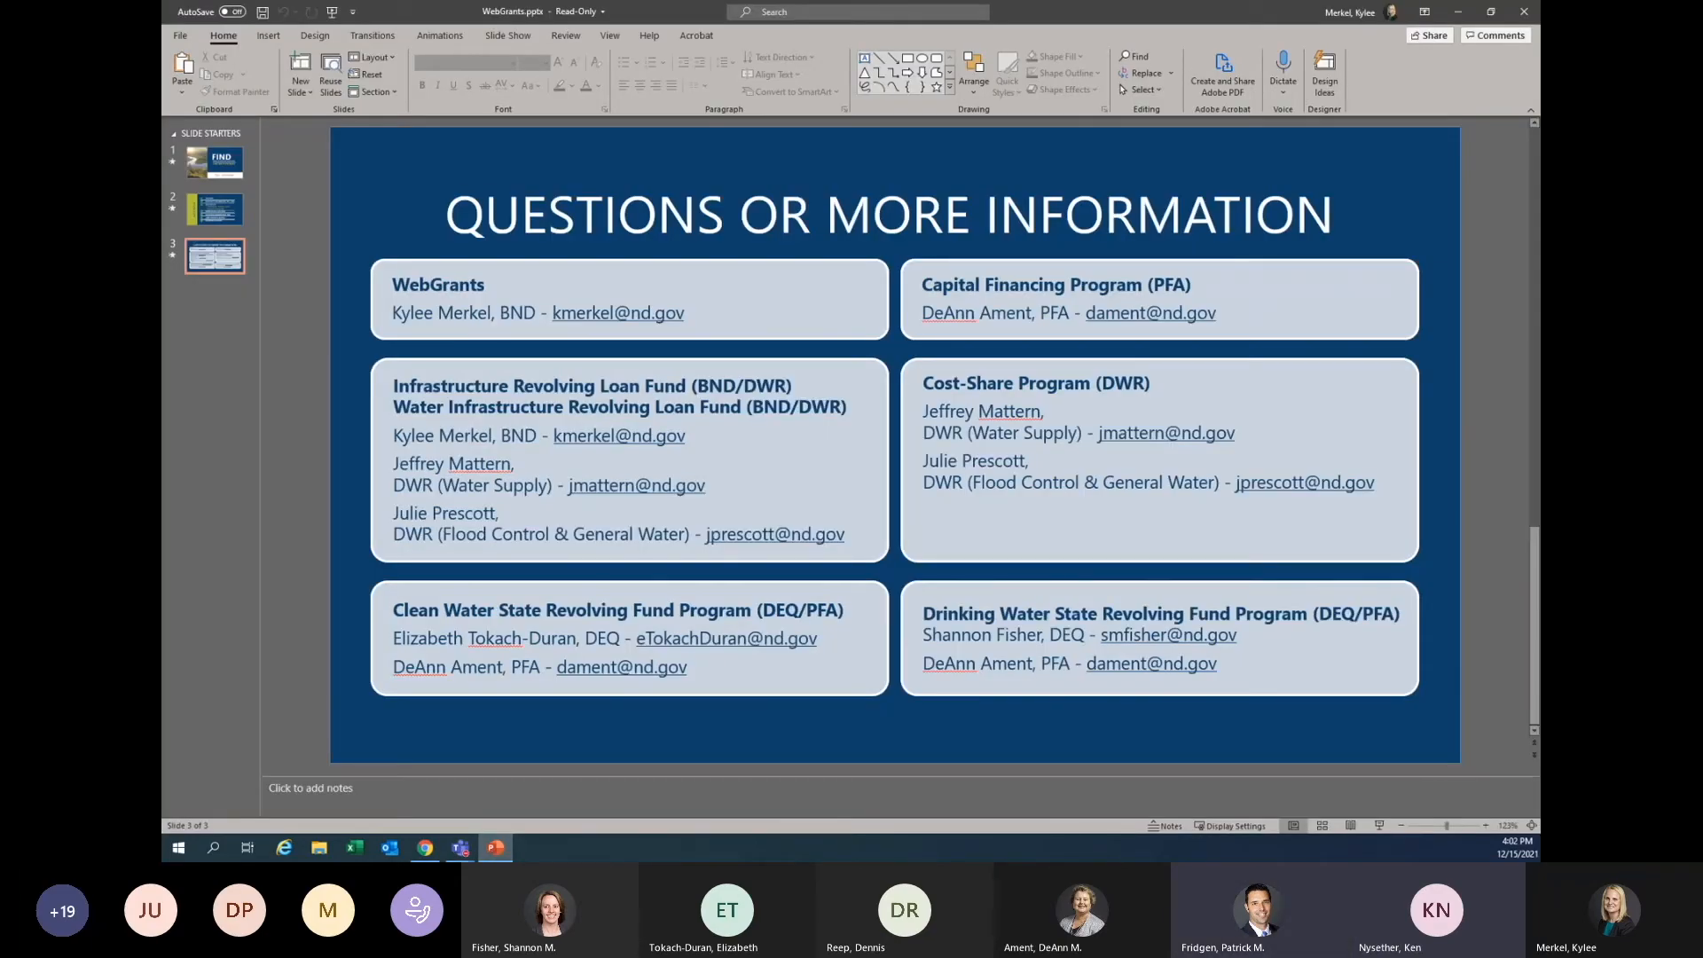